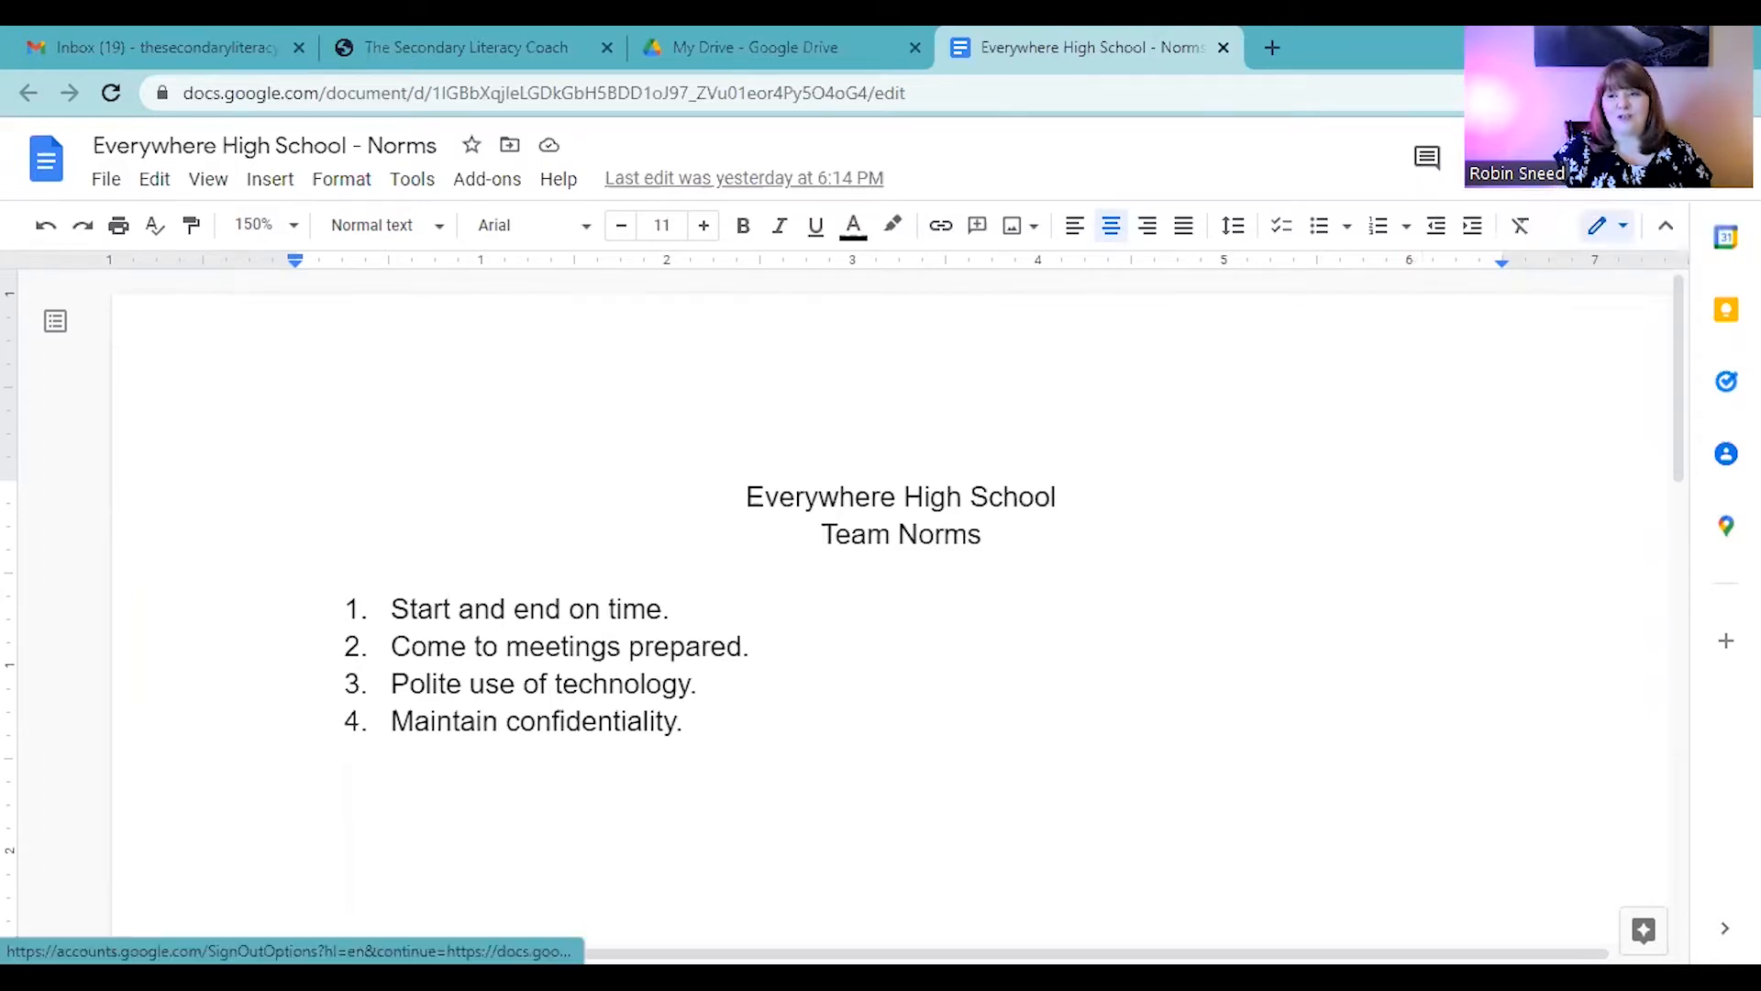
# - Share the team norms document so that anyone with the link has Editor access
pyautogui.click(1612, 156)
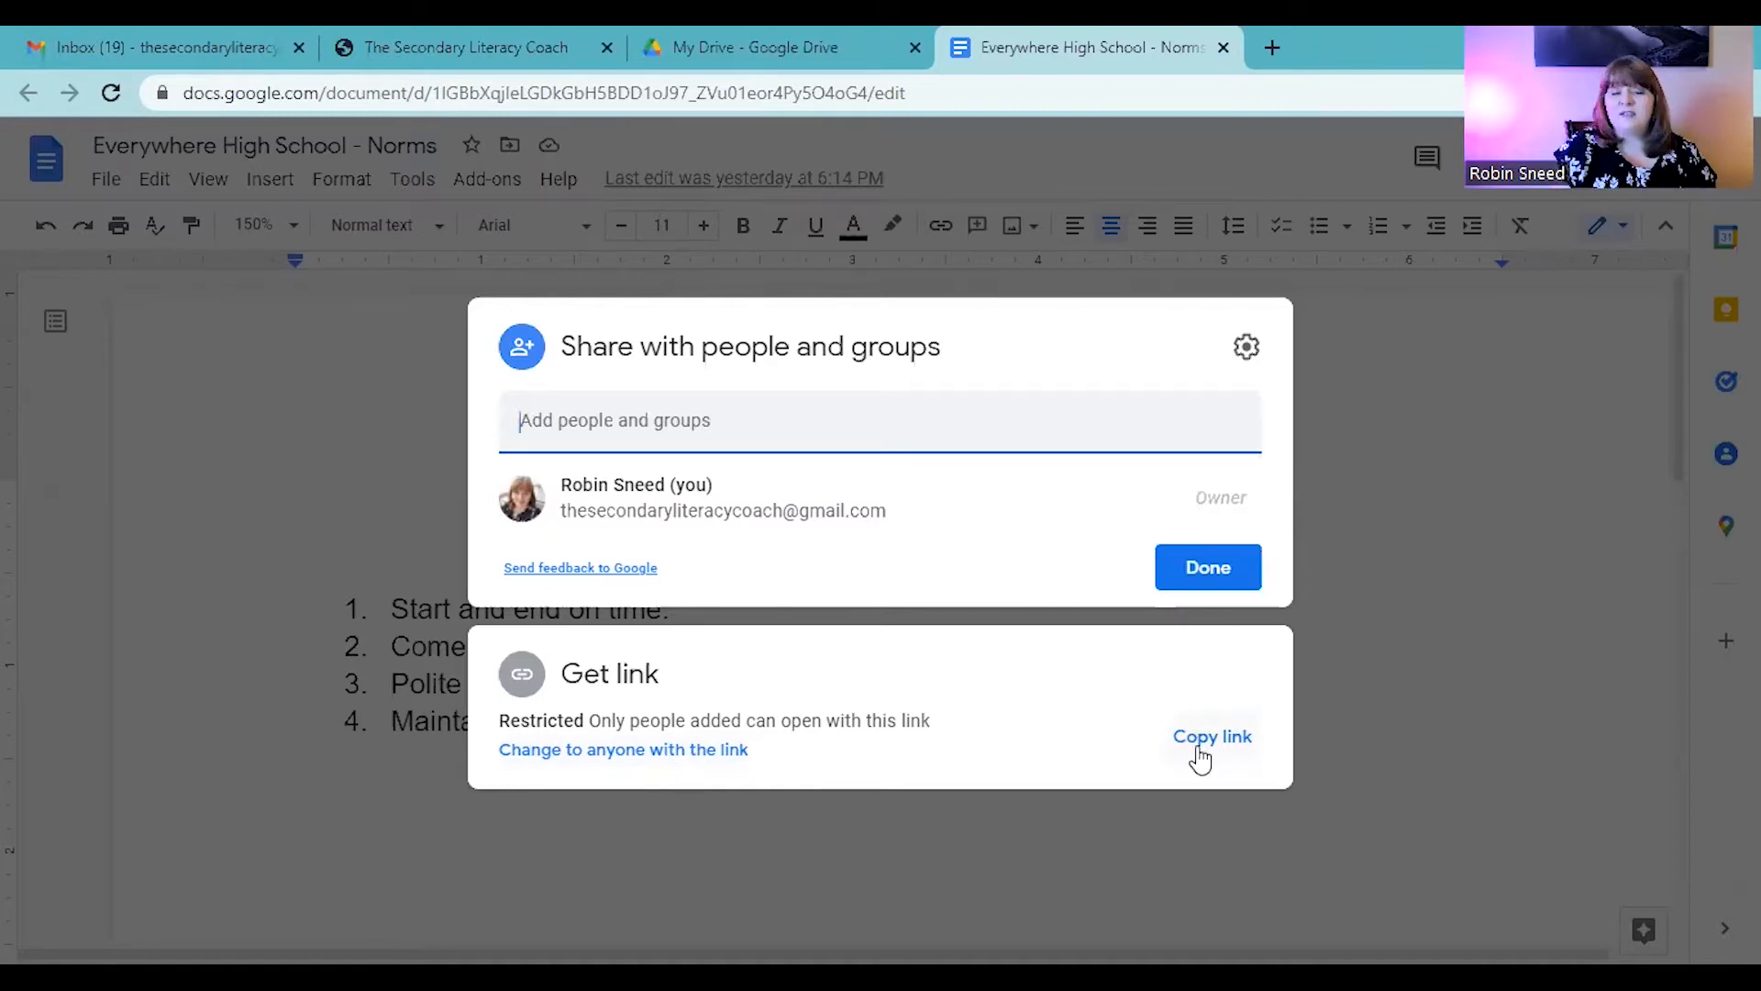
pyautogui.click(729, 749)
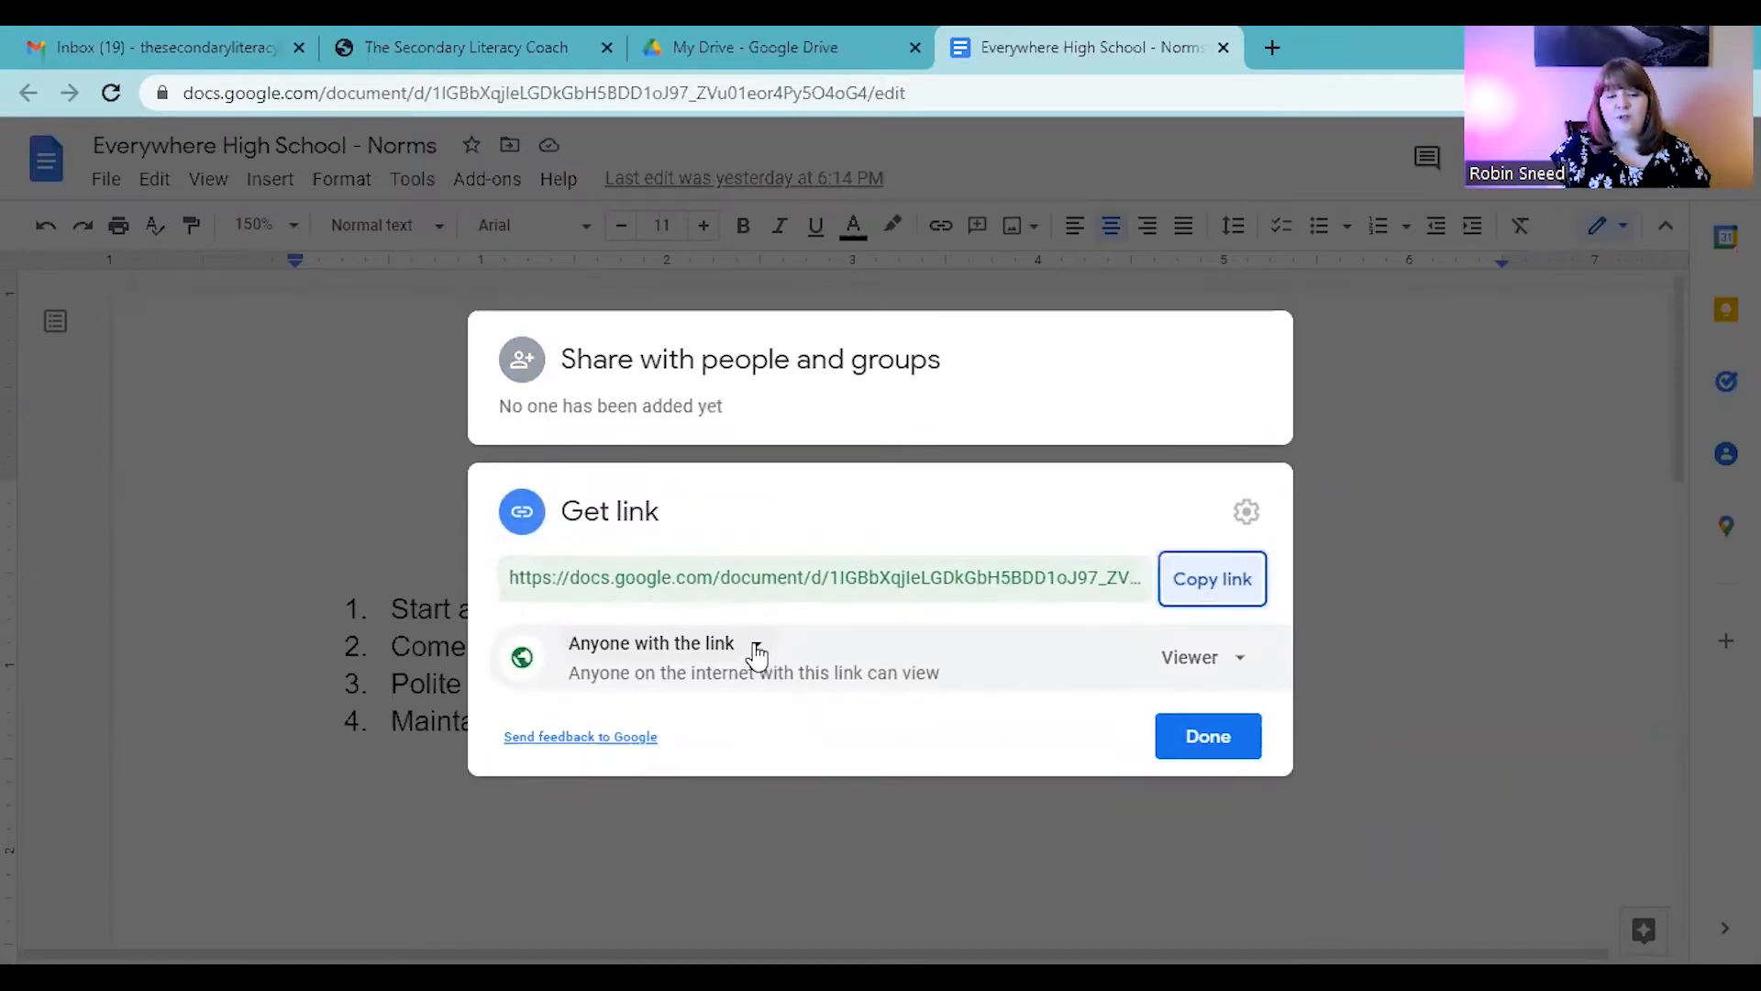
pyautogui.click(1243, 659)
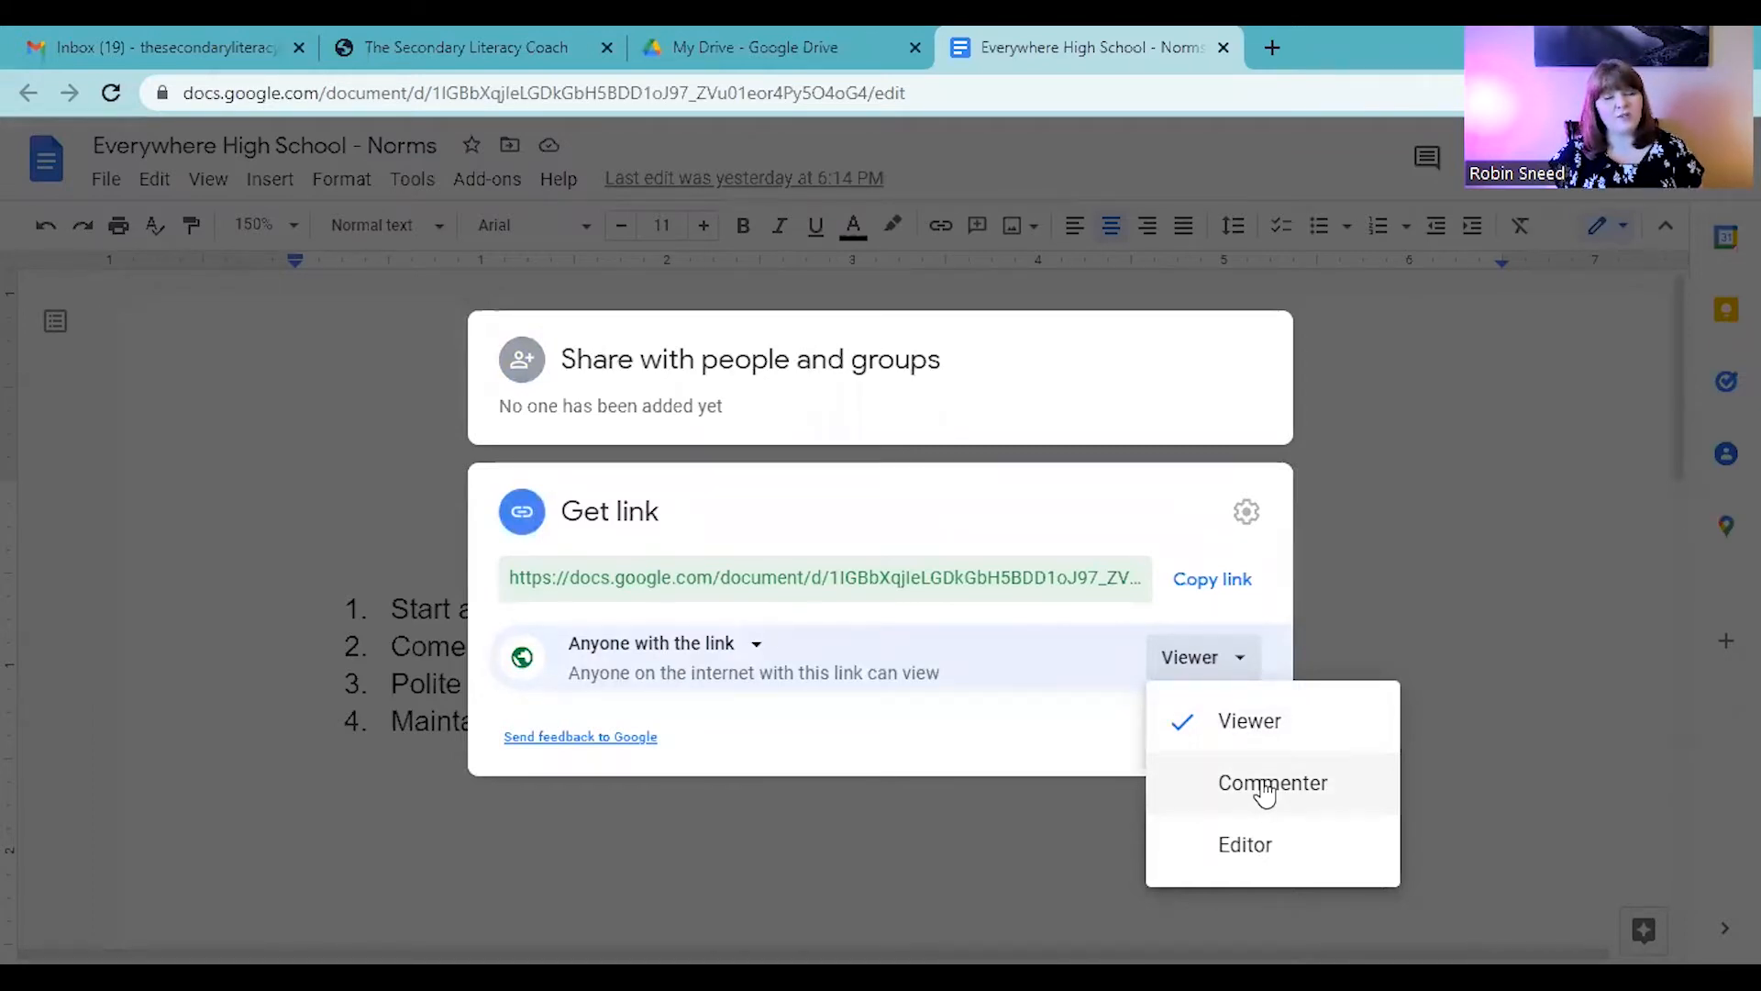
pyautogui.click(1248, 845)
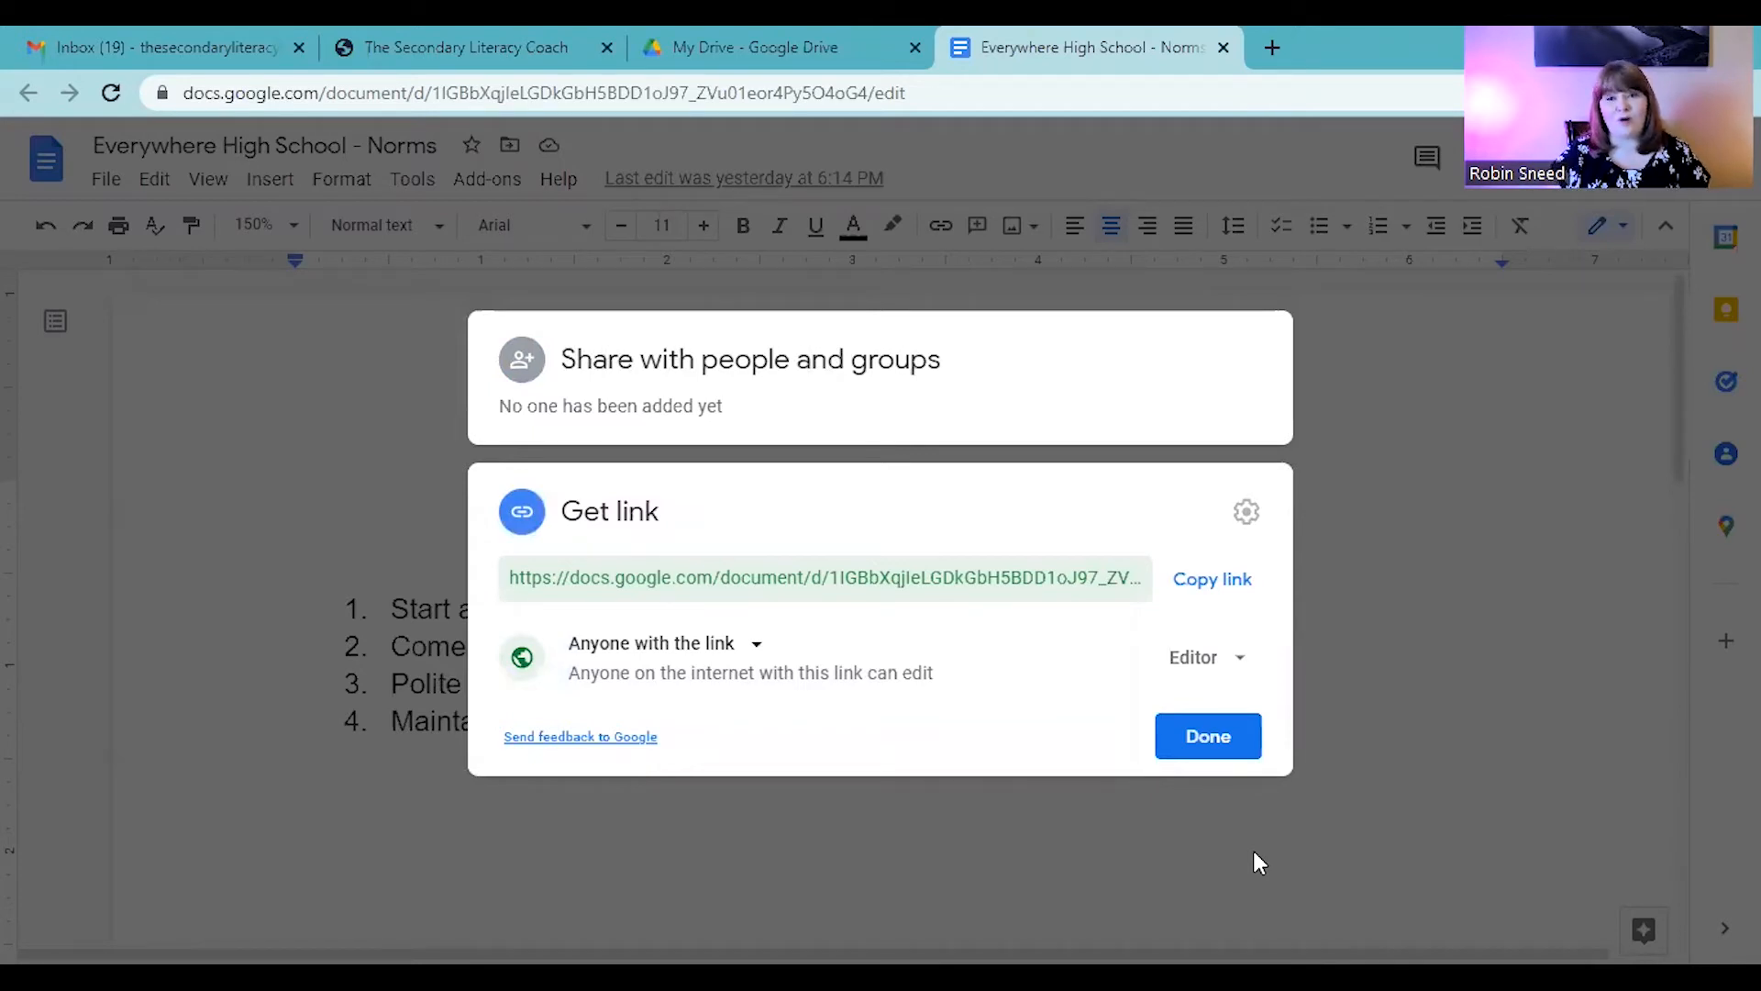
pyautogui.click(1202, 742)
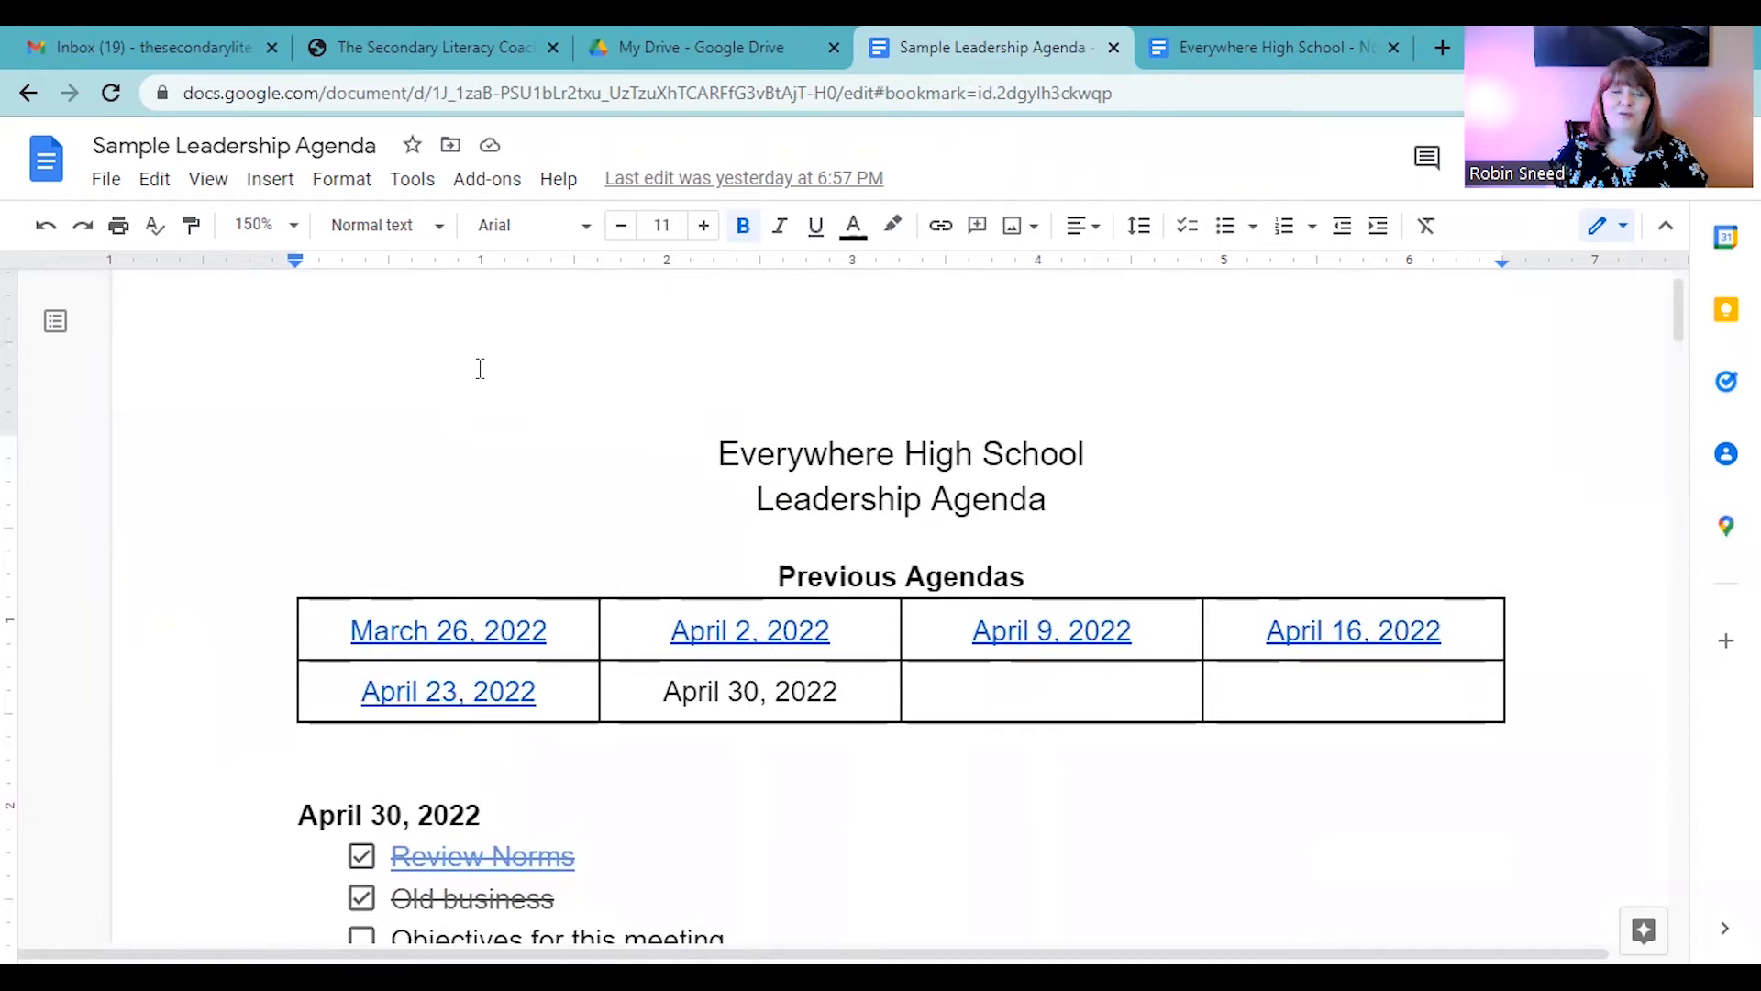
# - Follow the April 16, 2022 bookmark link in the Previous Agendas table, read that agenda and return to the table
pyautogui.click(1352, 633)
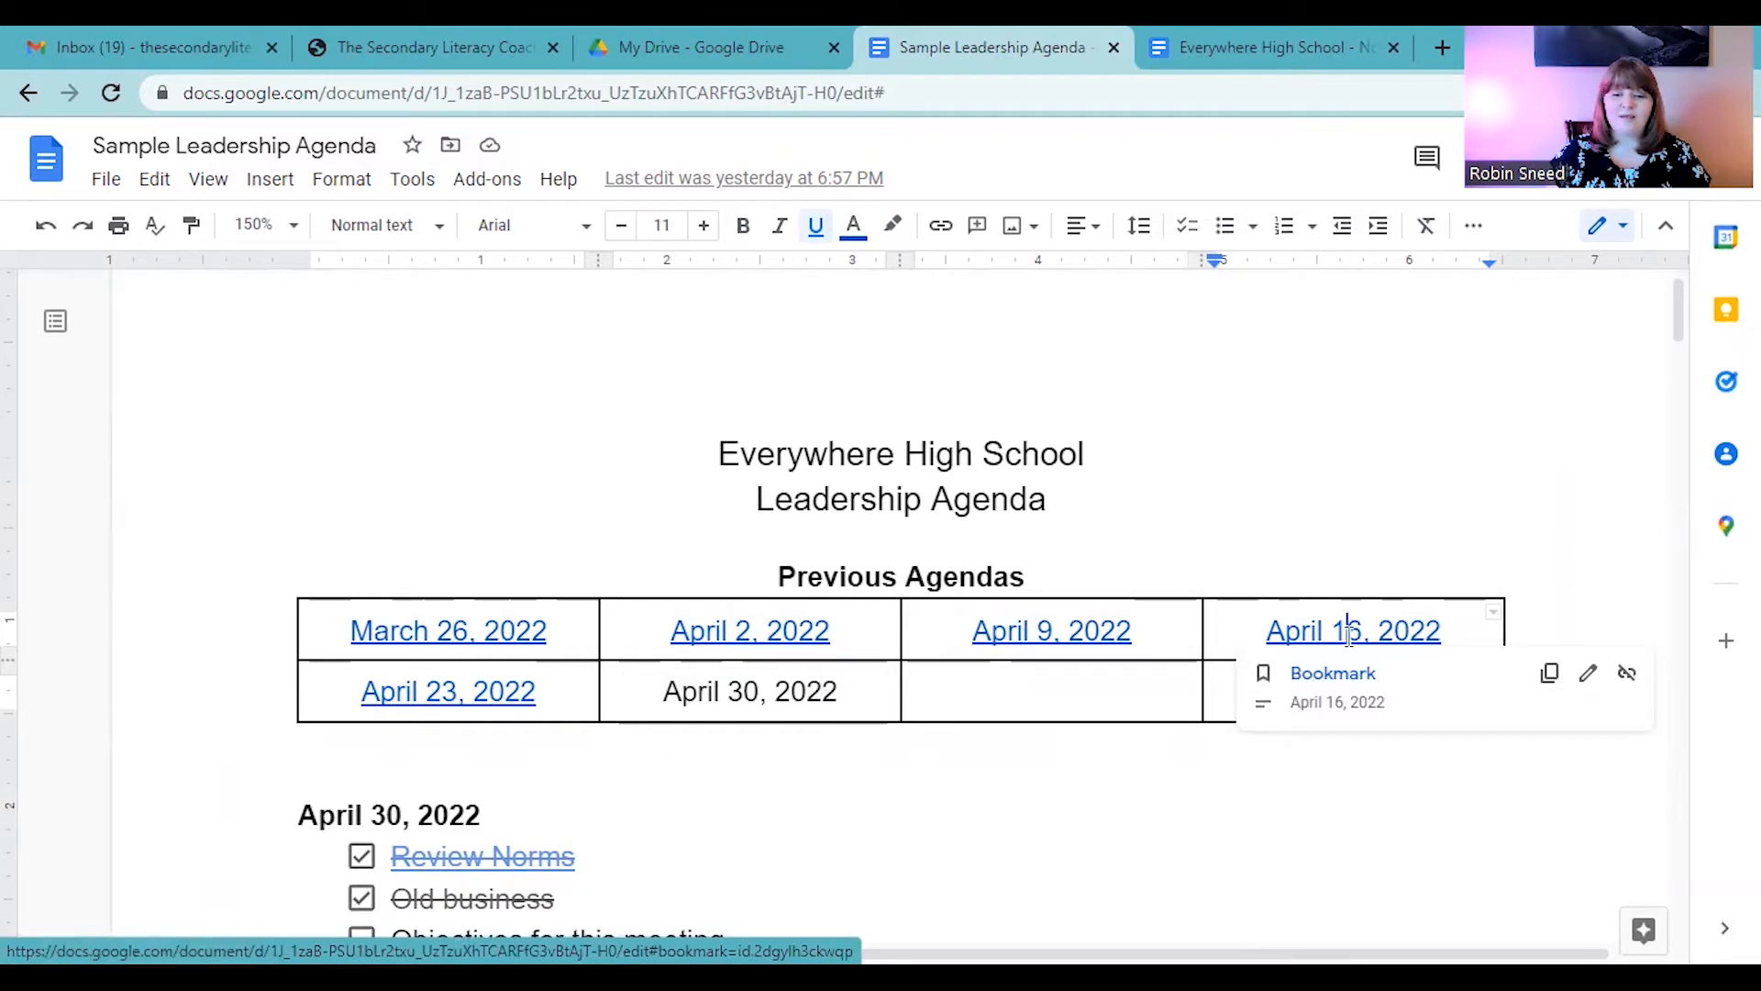
pyautogui.click(1332, 683)
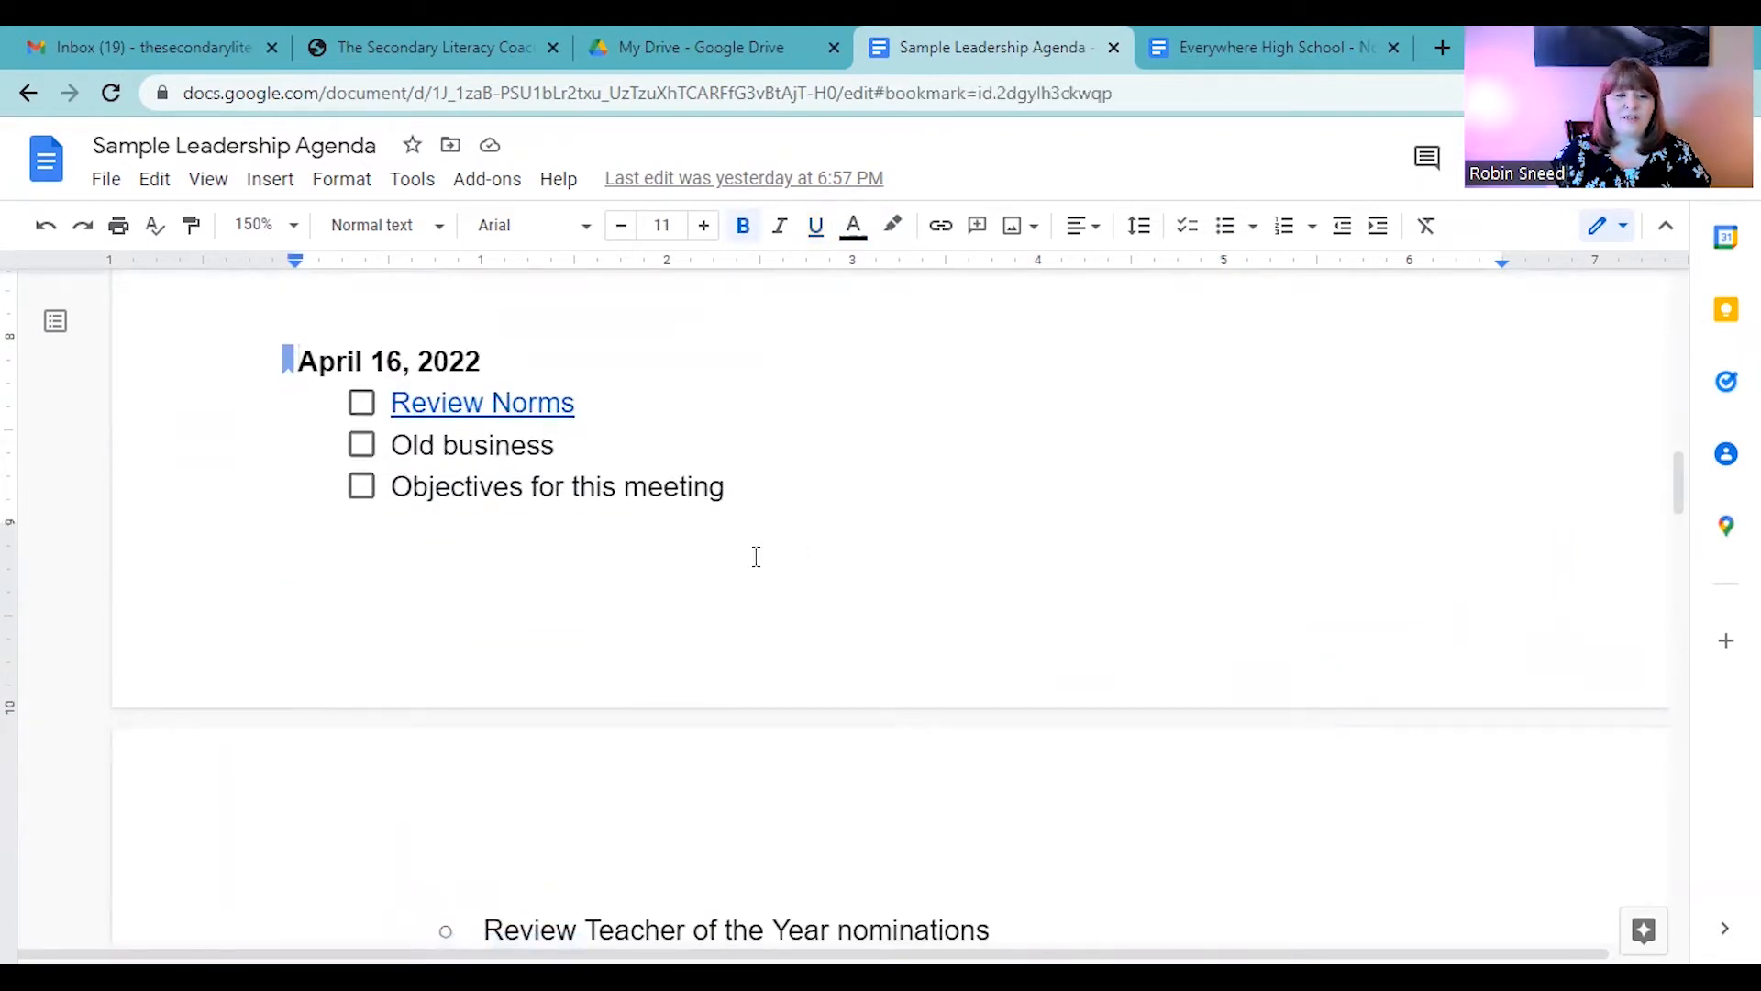
pyautogui.scroll(-5, 756, 556)
pyautogui.scroll(-2, 756, 557)
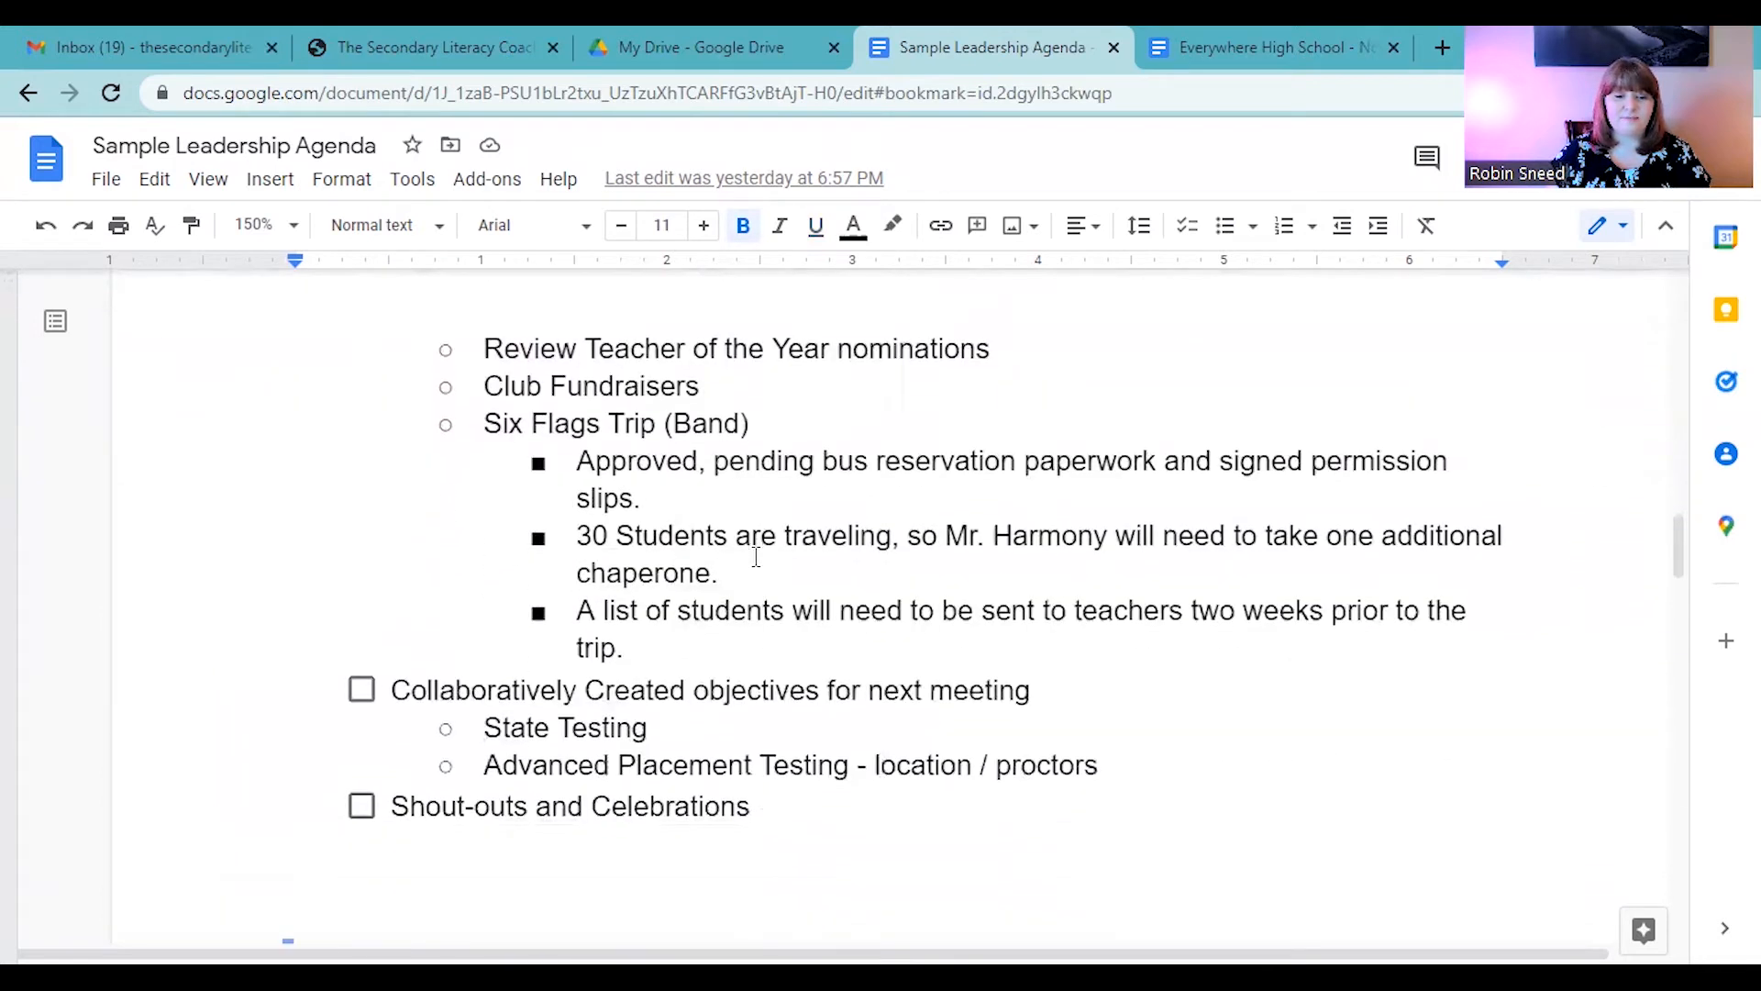
pyautogui.scroll(9, 756, 557)
pyautogui.scroll(3, 756, 557)
pyautogui.scroll(-1, 756, 556)
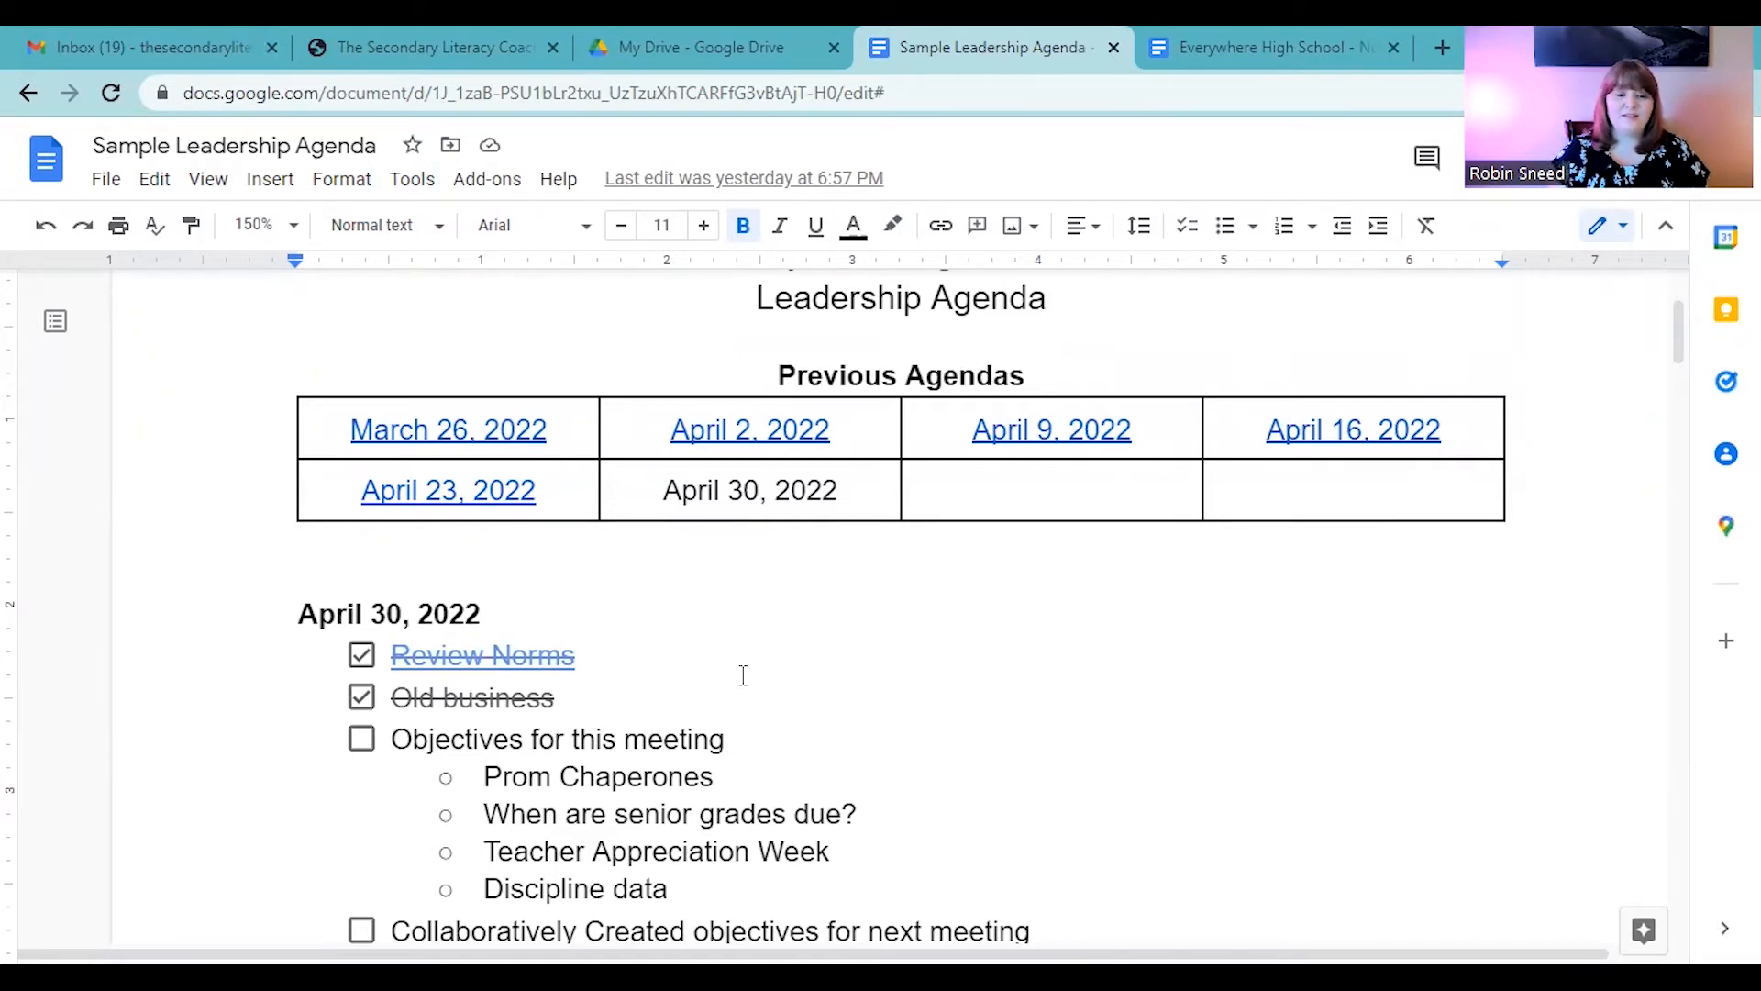
# - Insert a bookmark at the start of the April 30, 2022 agenda heading
pyautogui.scroll(-2, 743, 675)
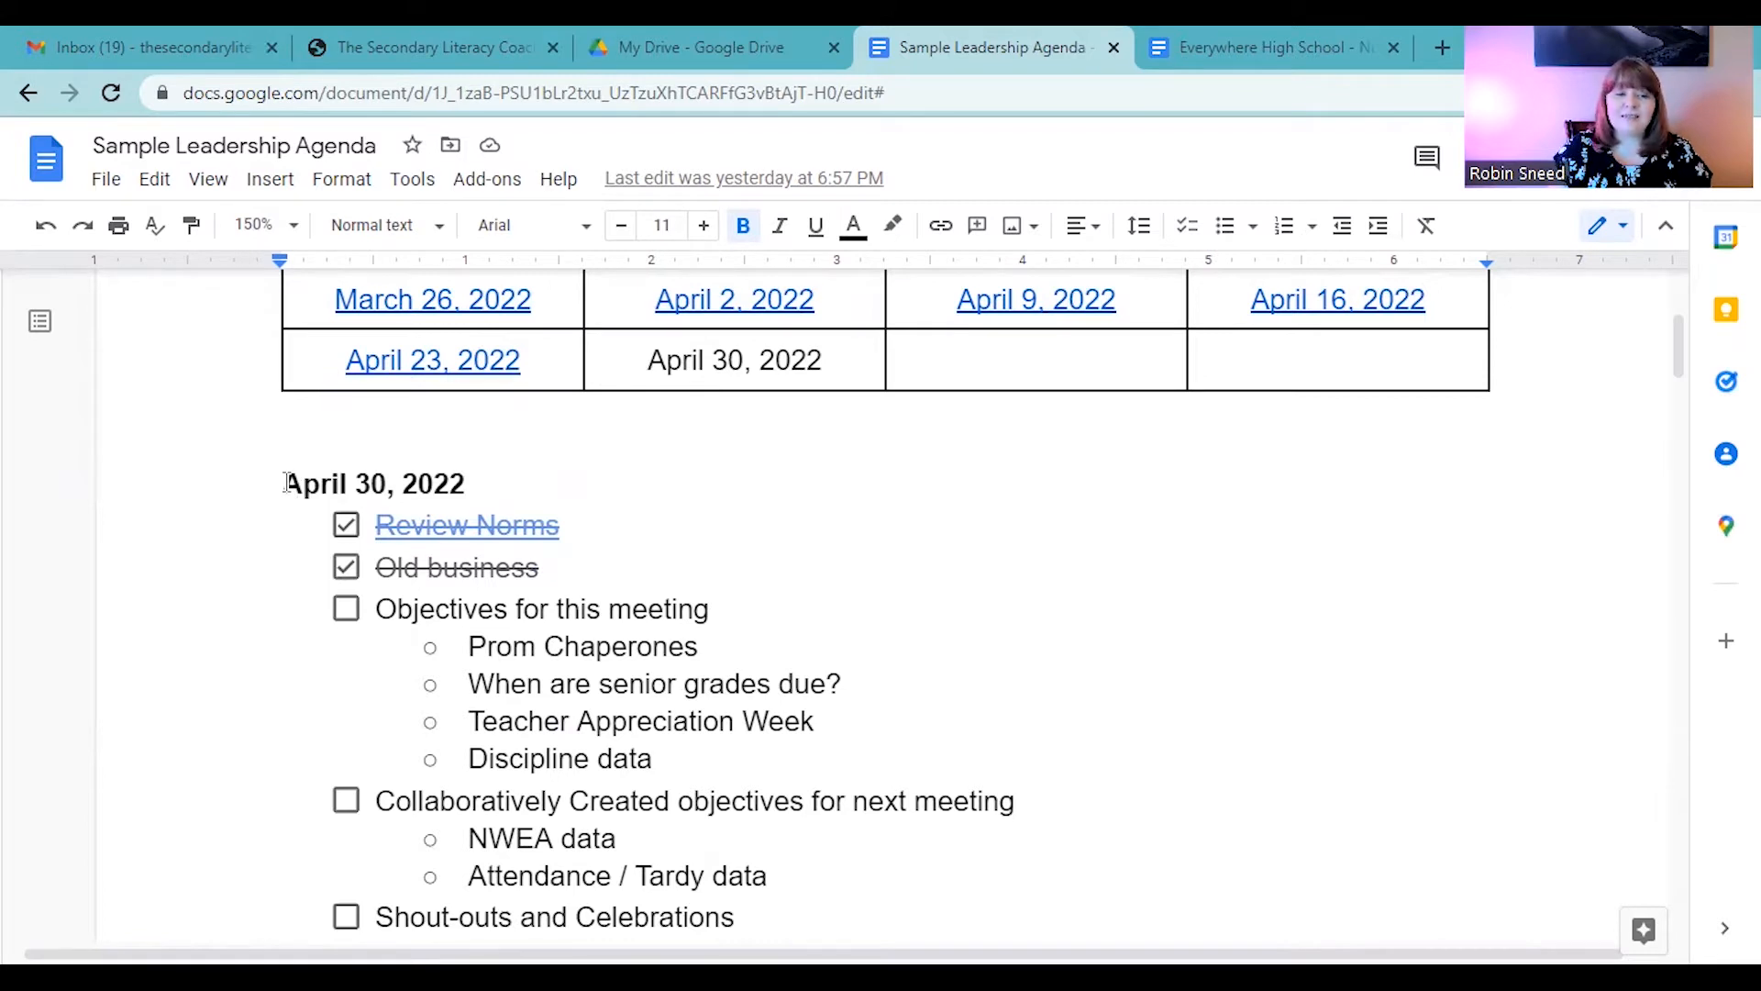
pyautogui.scroll(-2, 286, 481)
pyautogui.scroll(-3, 286, 481)
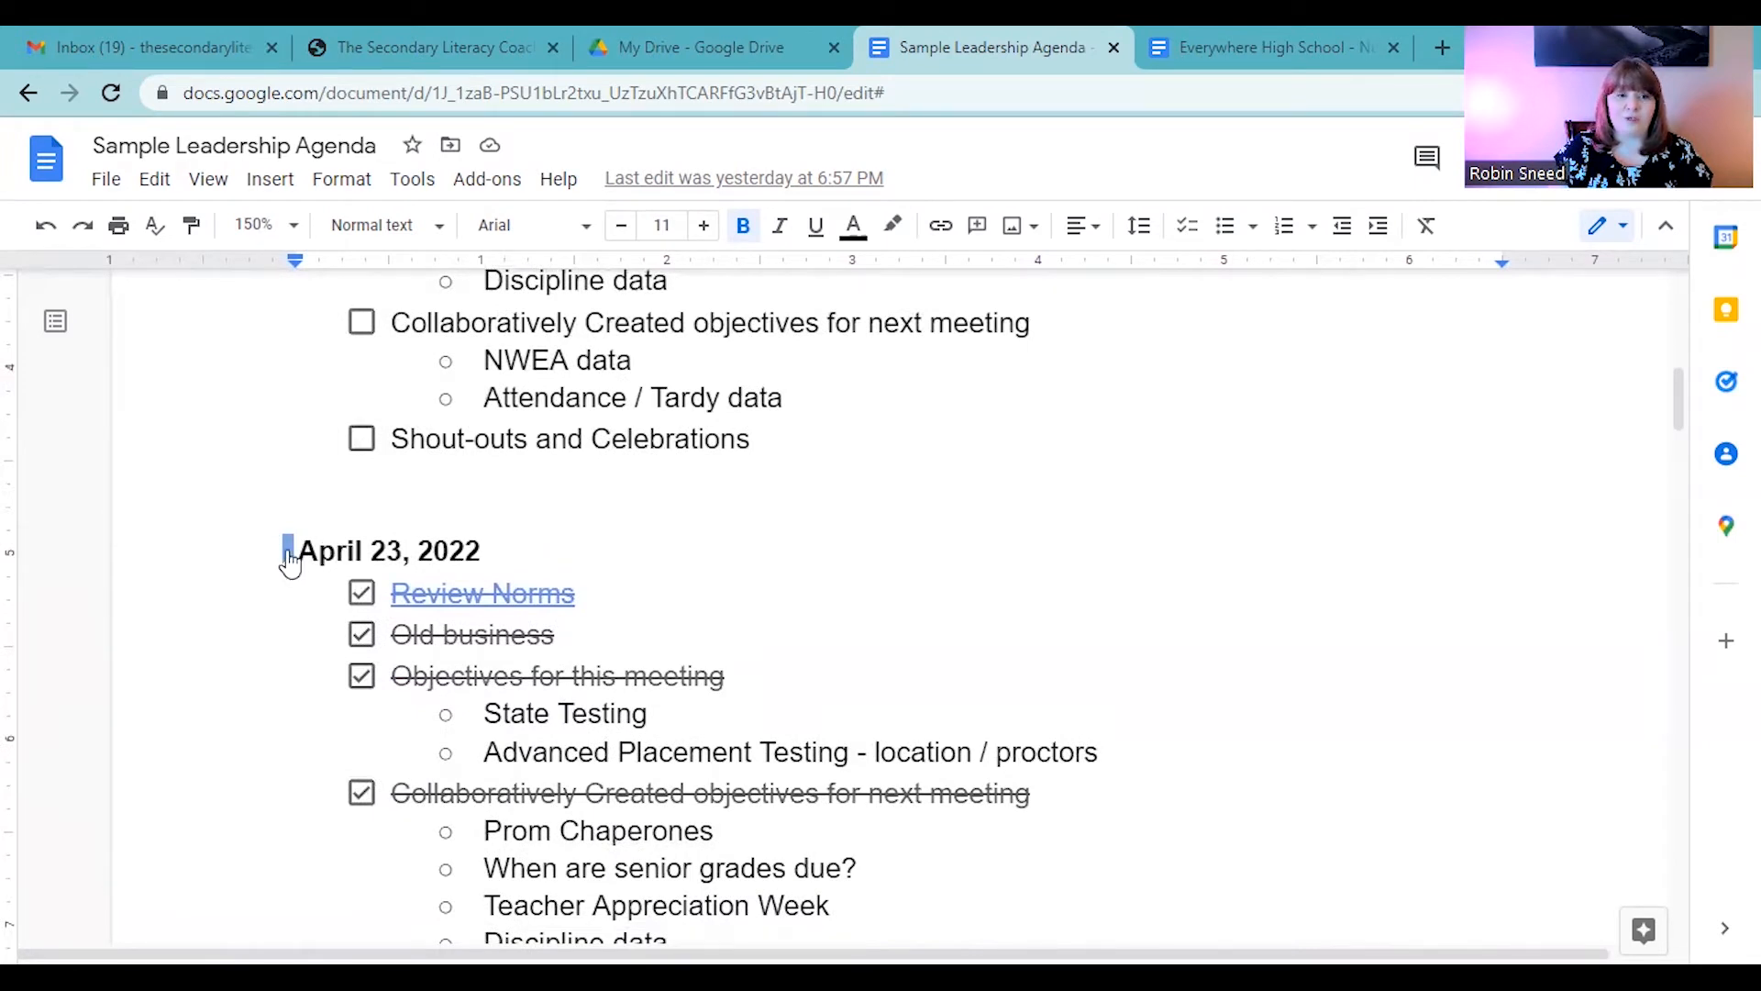
pyautogui.scroll(5, 289, 562)
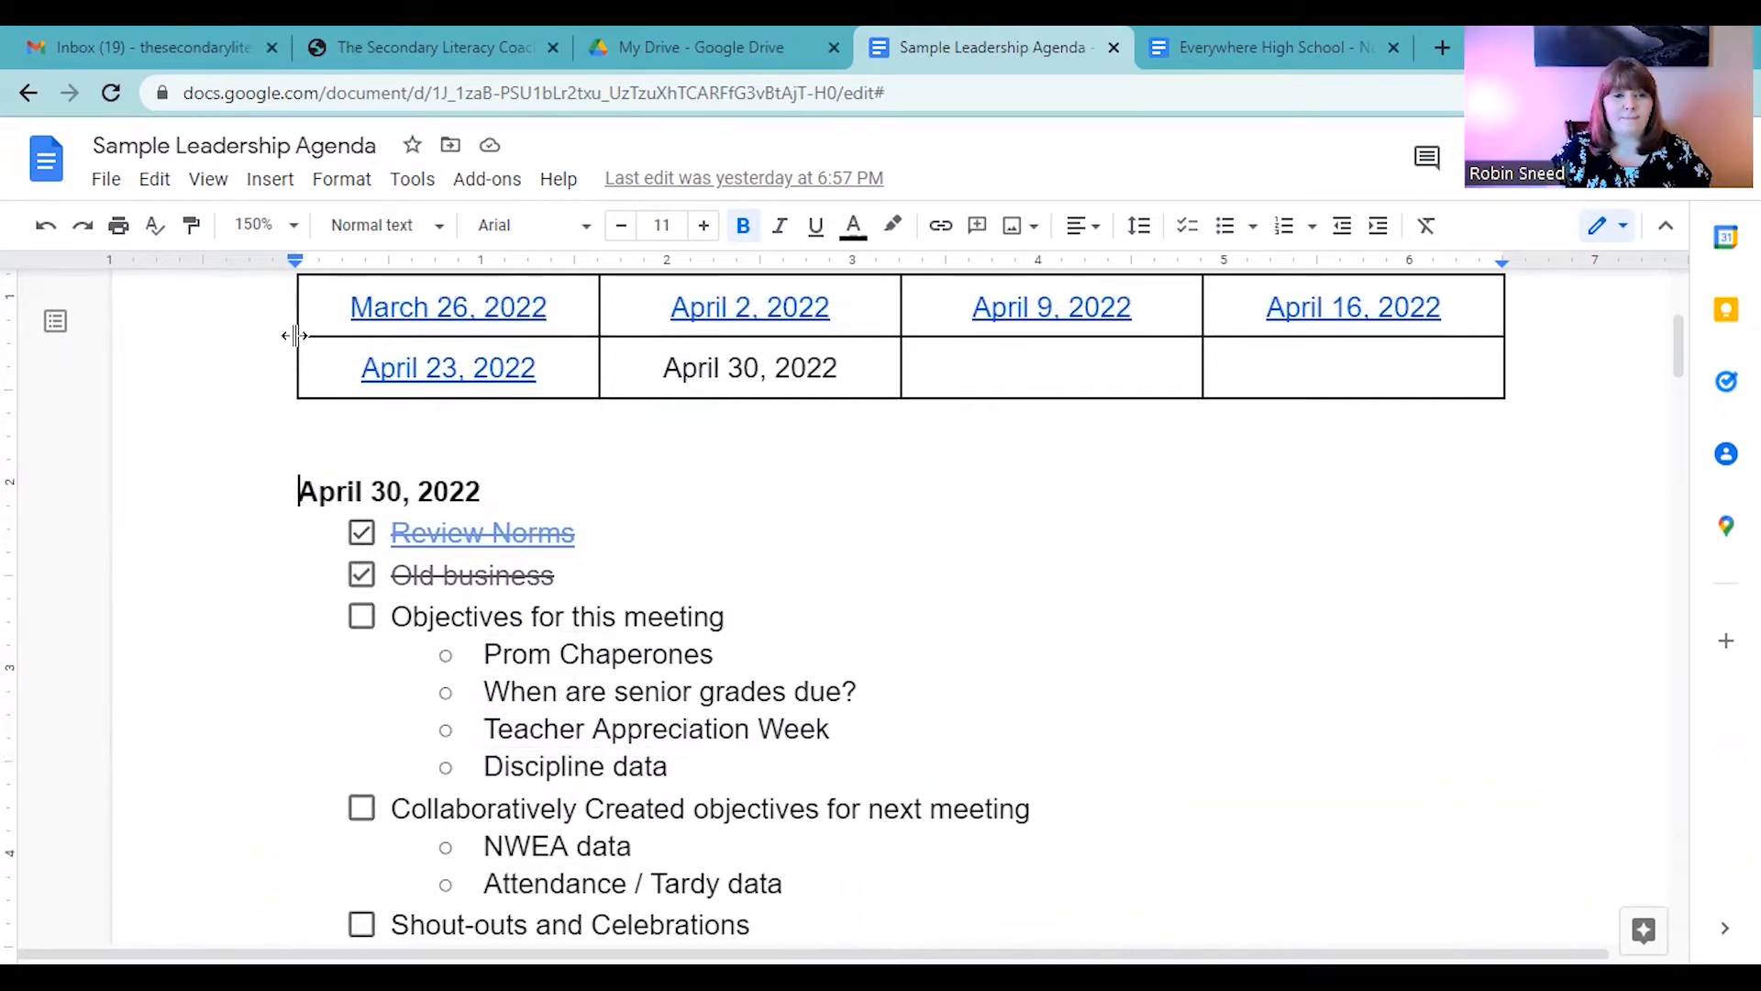
pyautogui.click(272, 180)
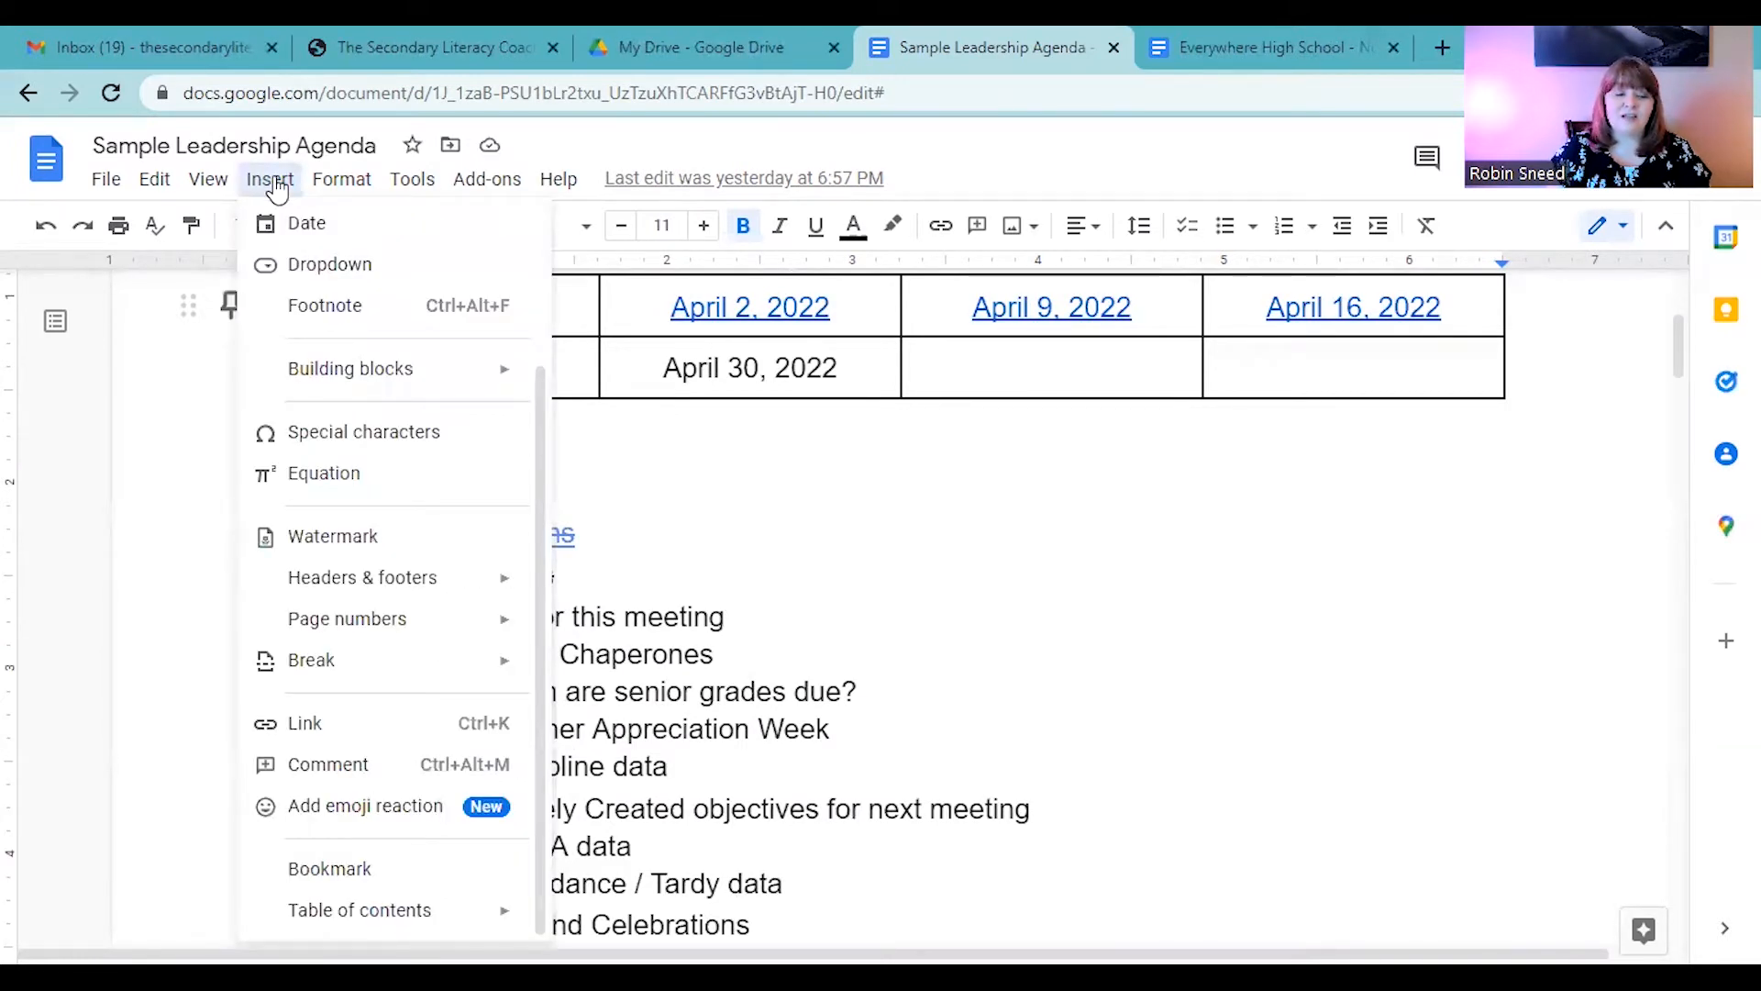
pyautogui.click(290, 870)
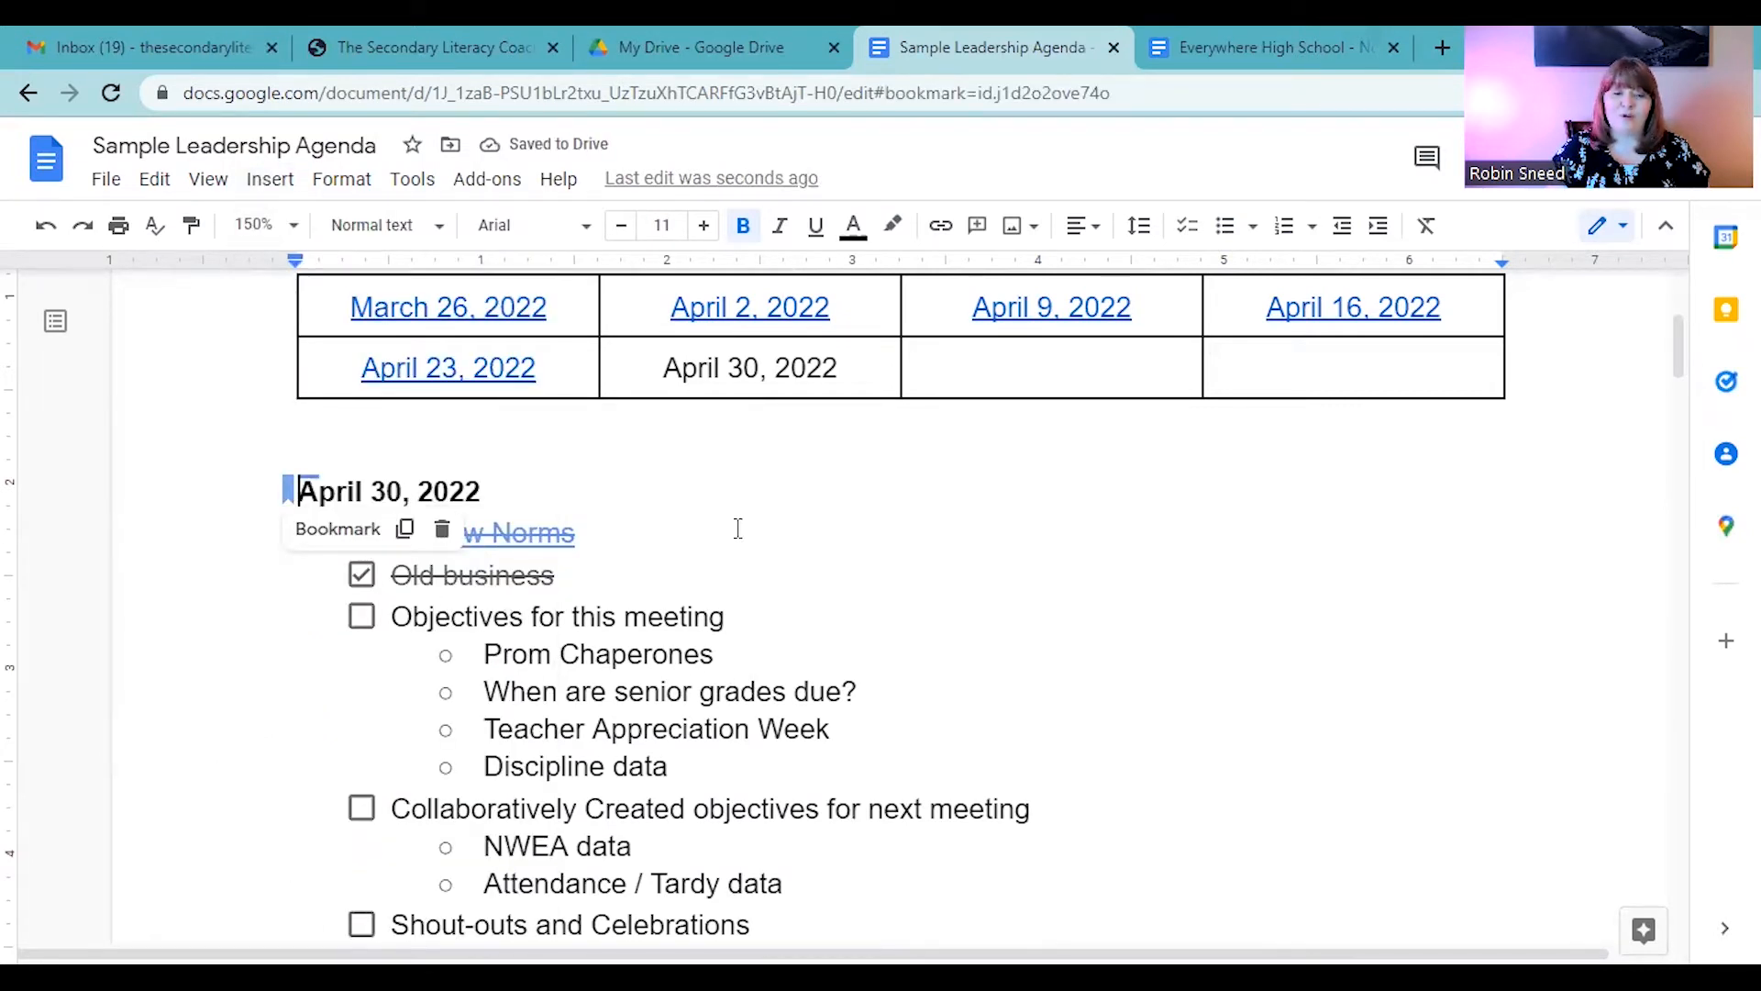
# - Link the April 30, 2022 entry in the Previous Agendas table to the April 30, 2022 bookmark
pyautogui.click(849, 499)
pyautogui.moveTo(837, 368); pyautogui.dragTo(667, 371)
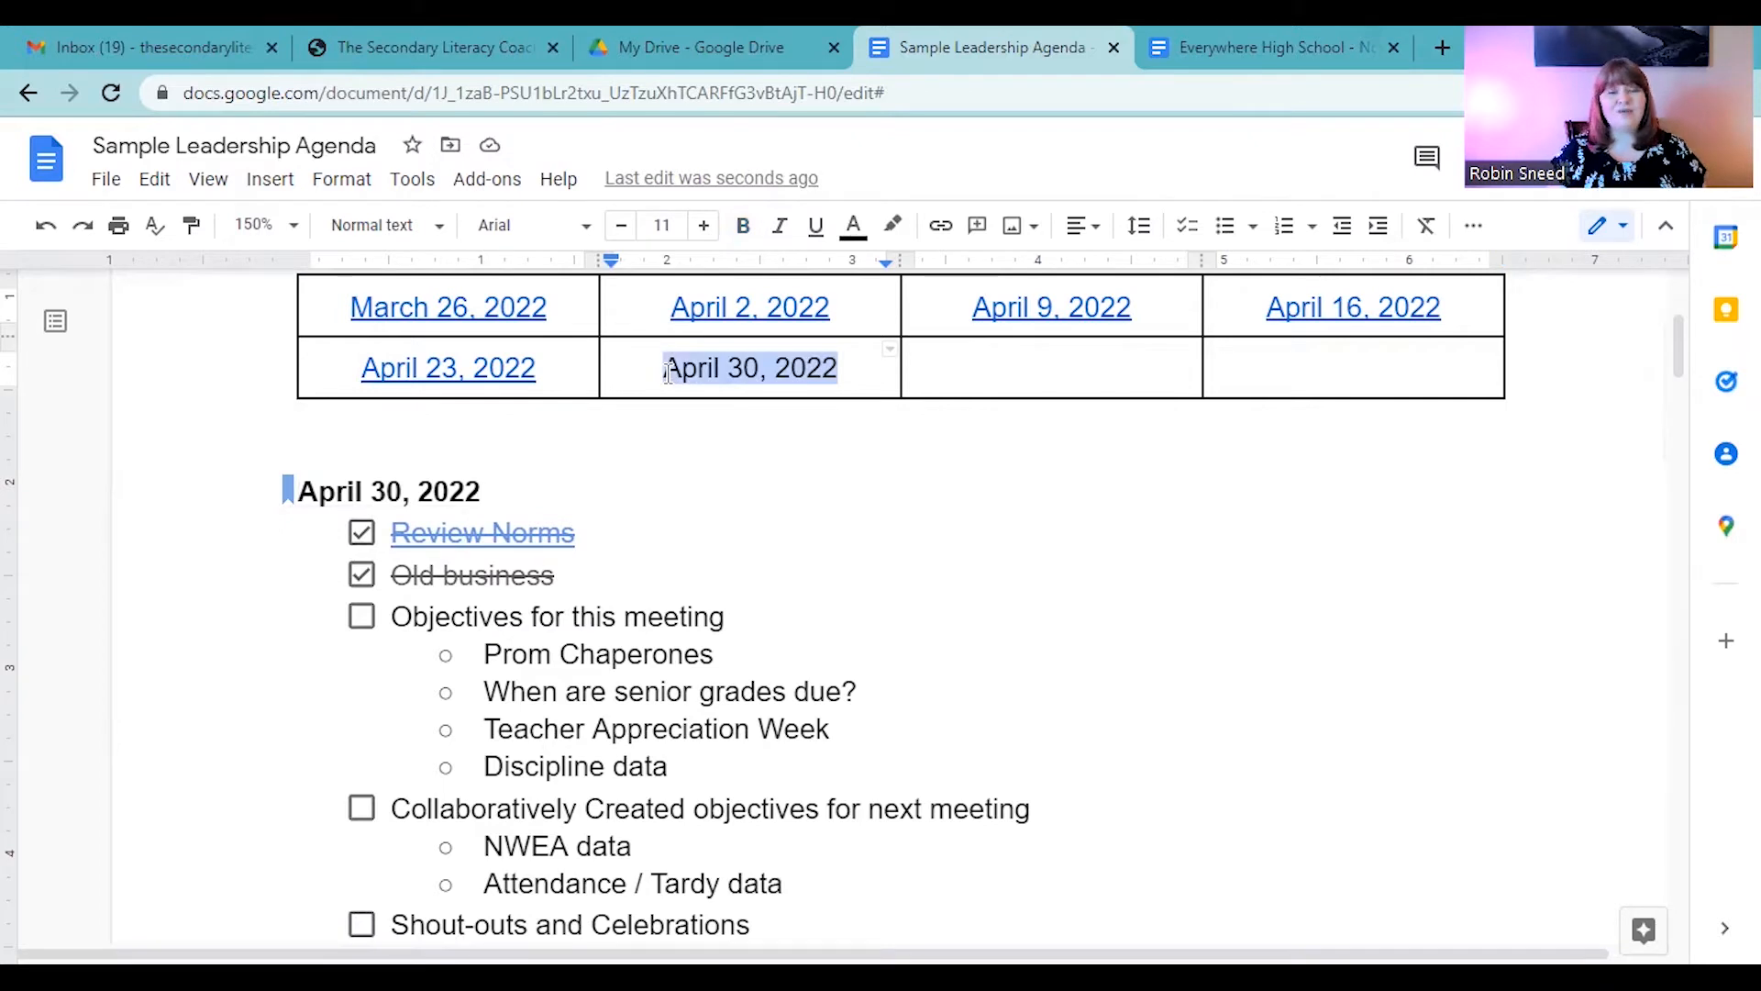
pyautogui.click(717, 487)
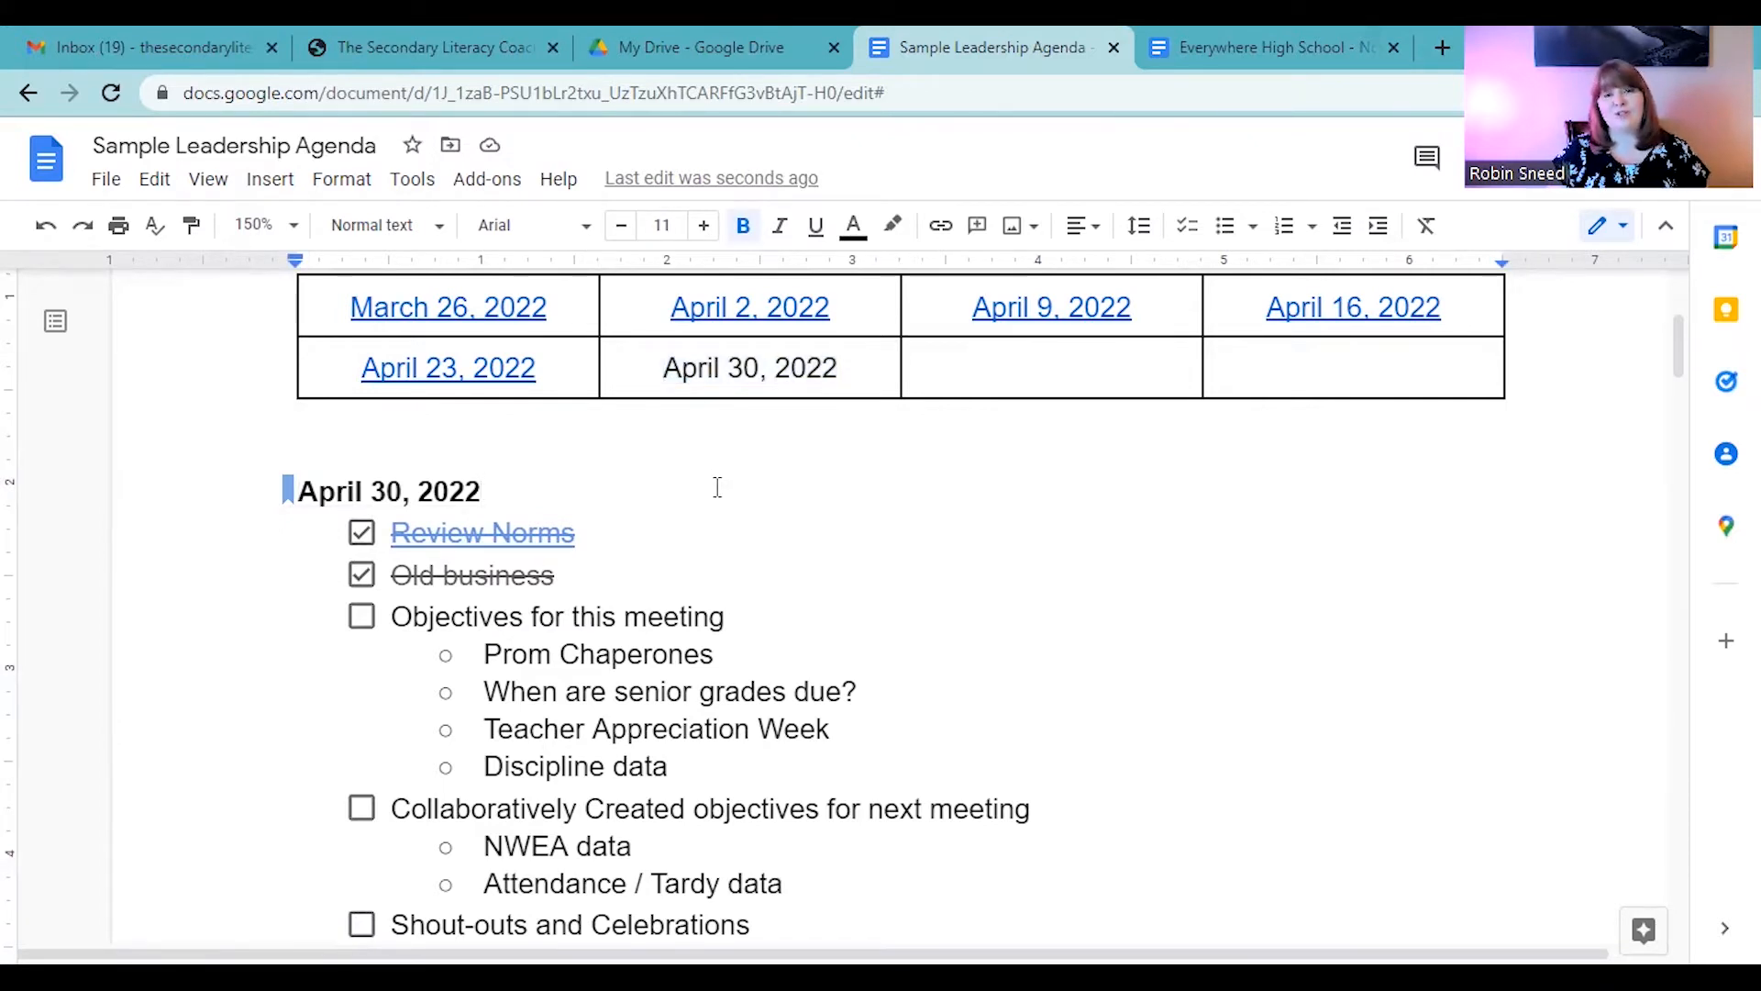
pyautogui.rightClick(762, 369)
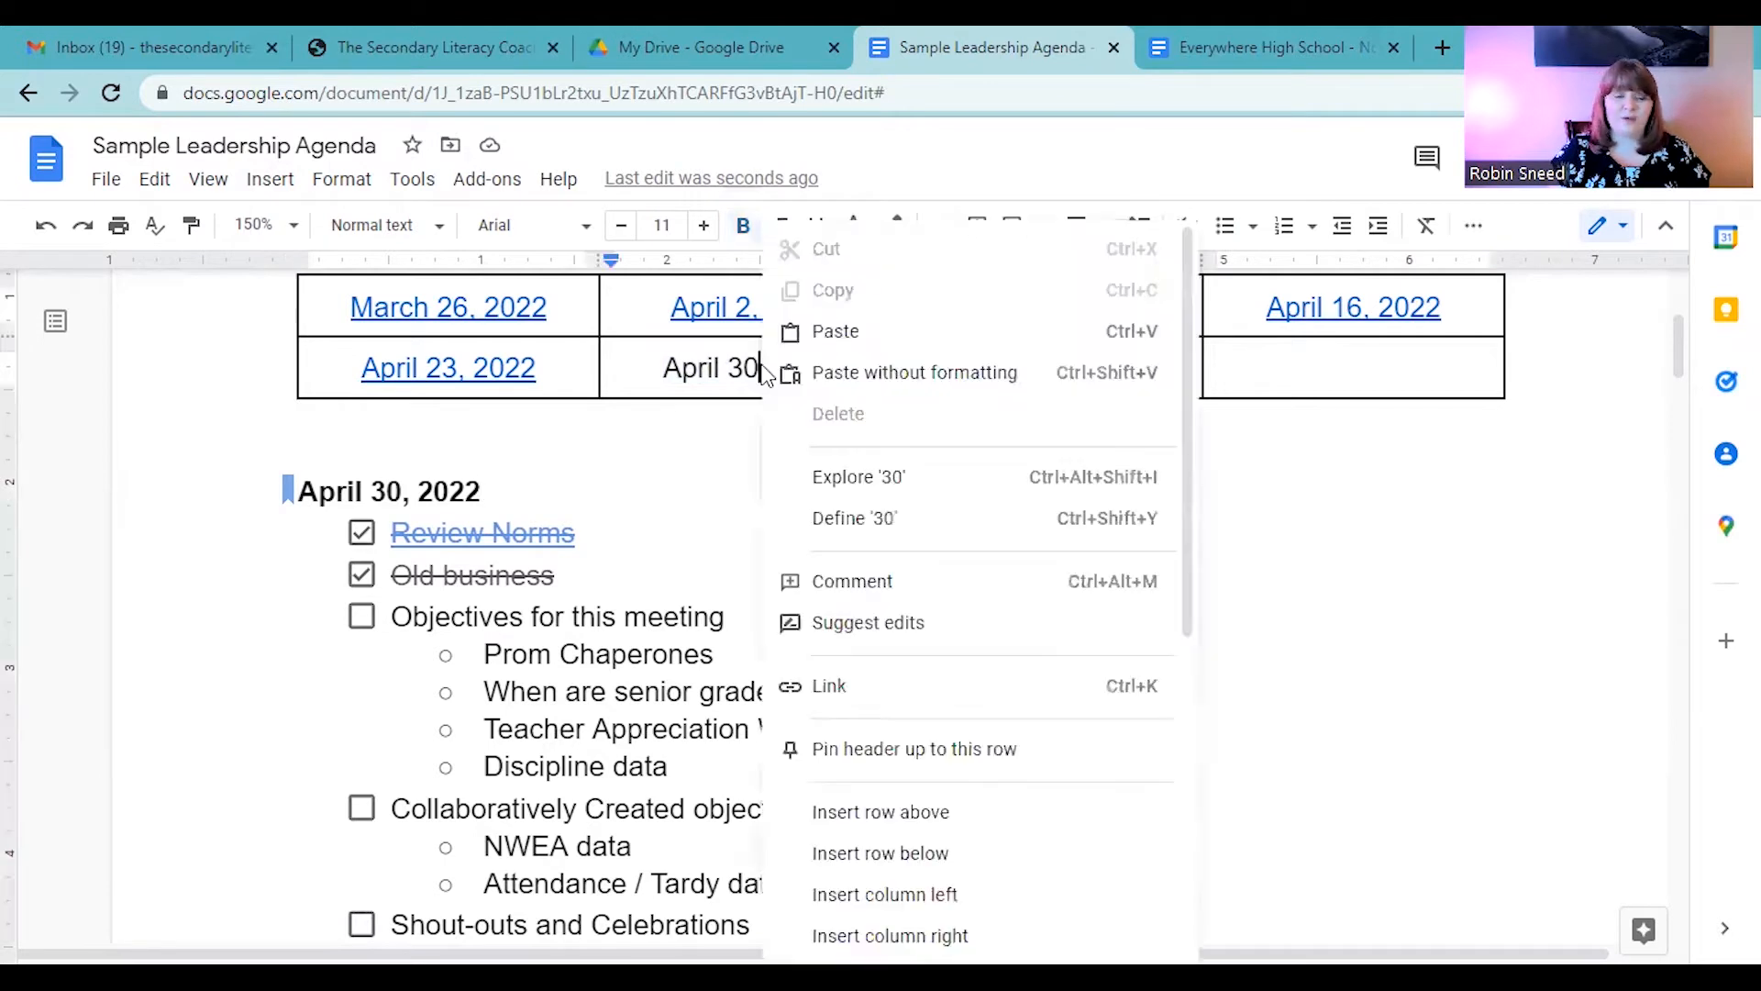
pyautogui.click(746, 369)
pyautogui.click(854, 368)
pyautogui.moveTo(854, 368); pyautogui.dragTo(657, 367)
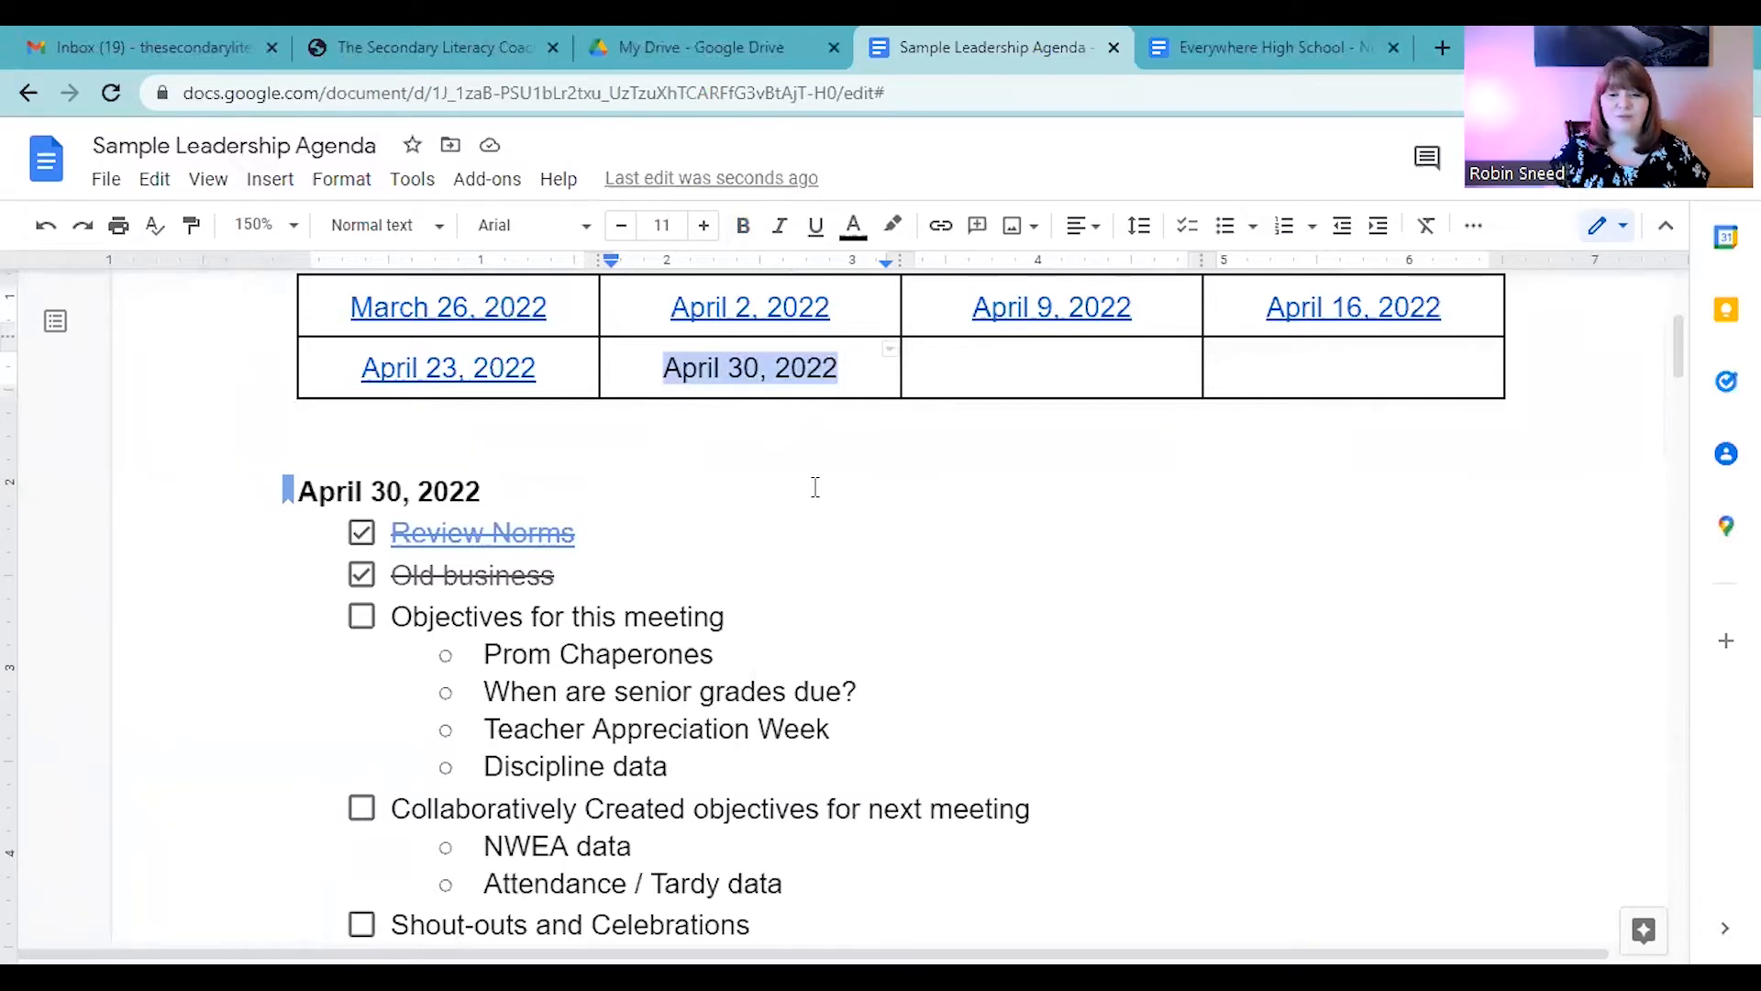
pyautogui.click(942, 227)
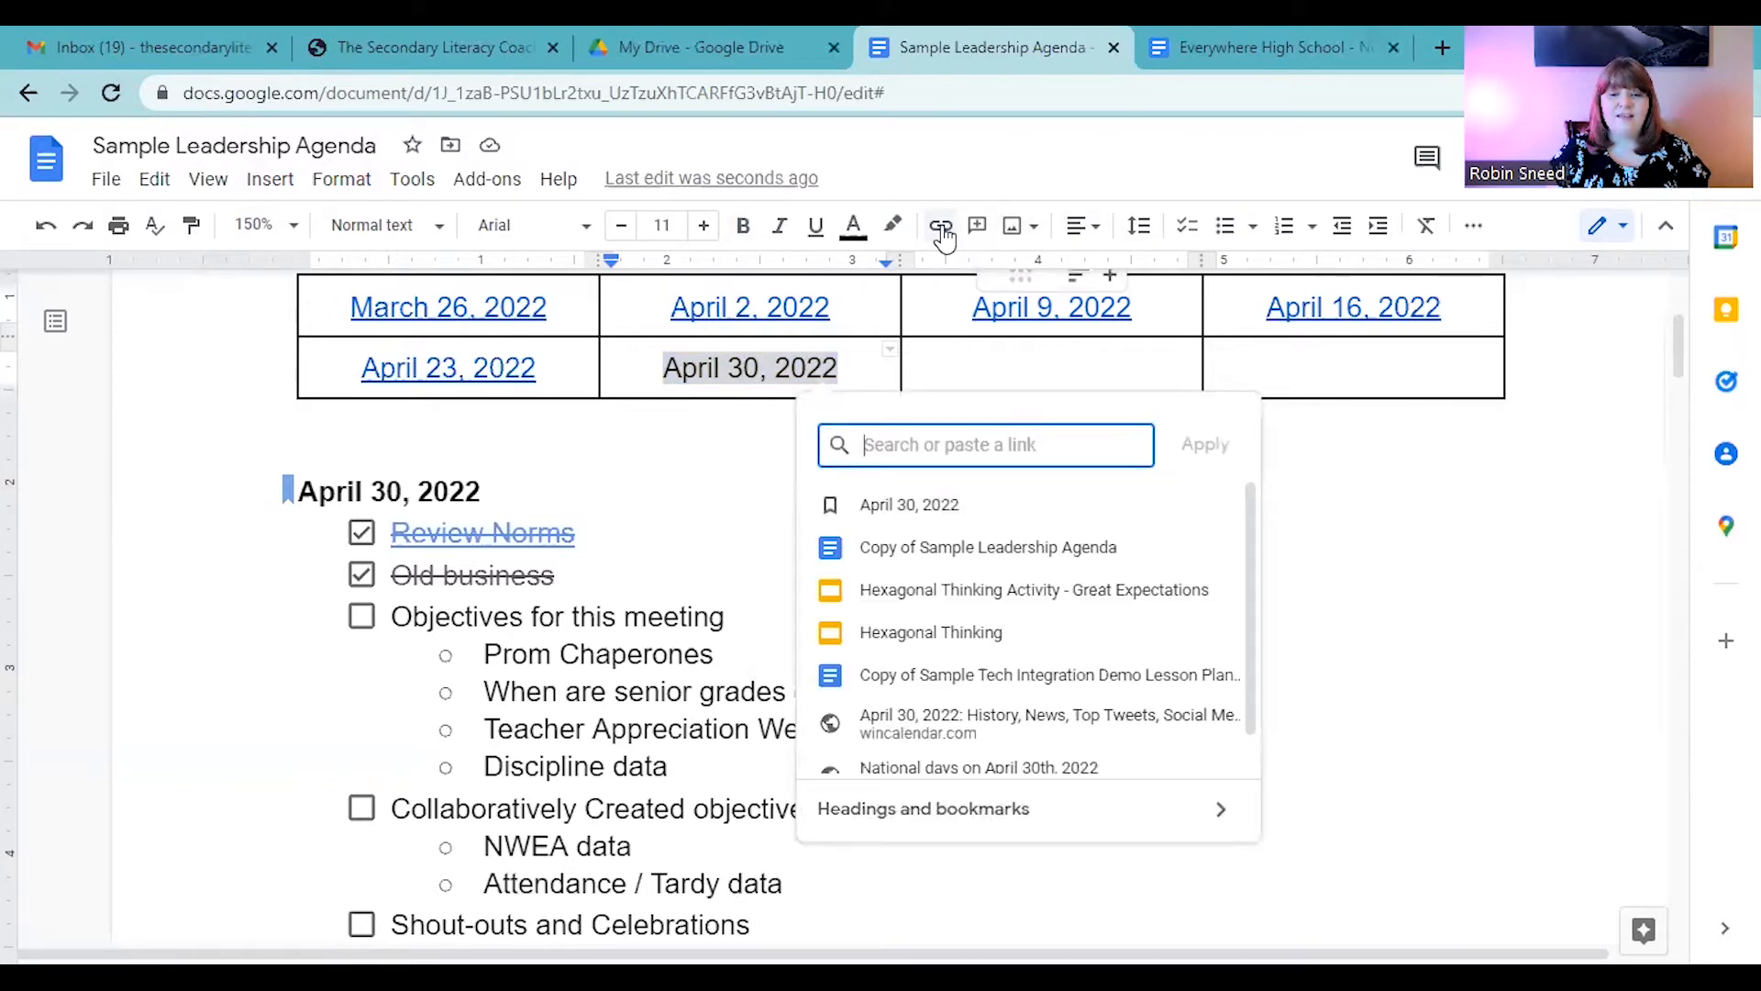
pyautogui.click(896, 509)
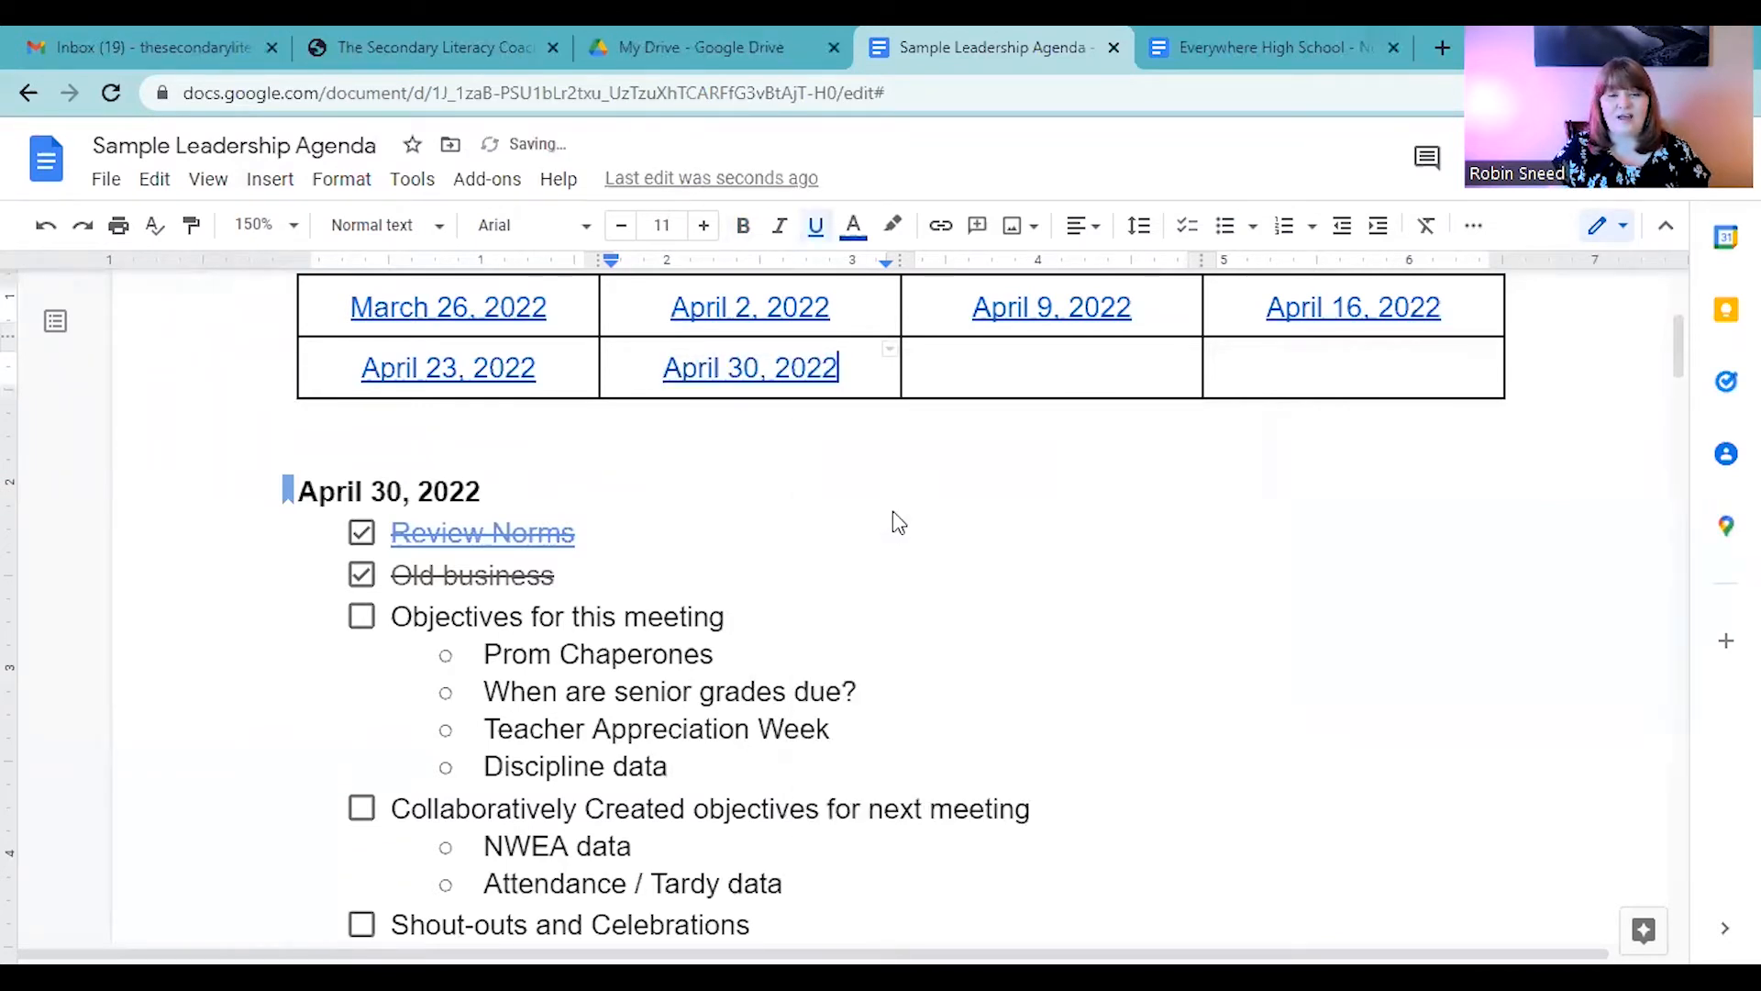
# - Test the April 30, 2022 link in the Previous Agendas table by following it to its bookmark
pyautogui.click(770, 365)
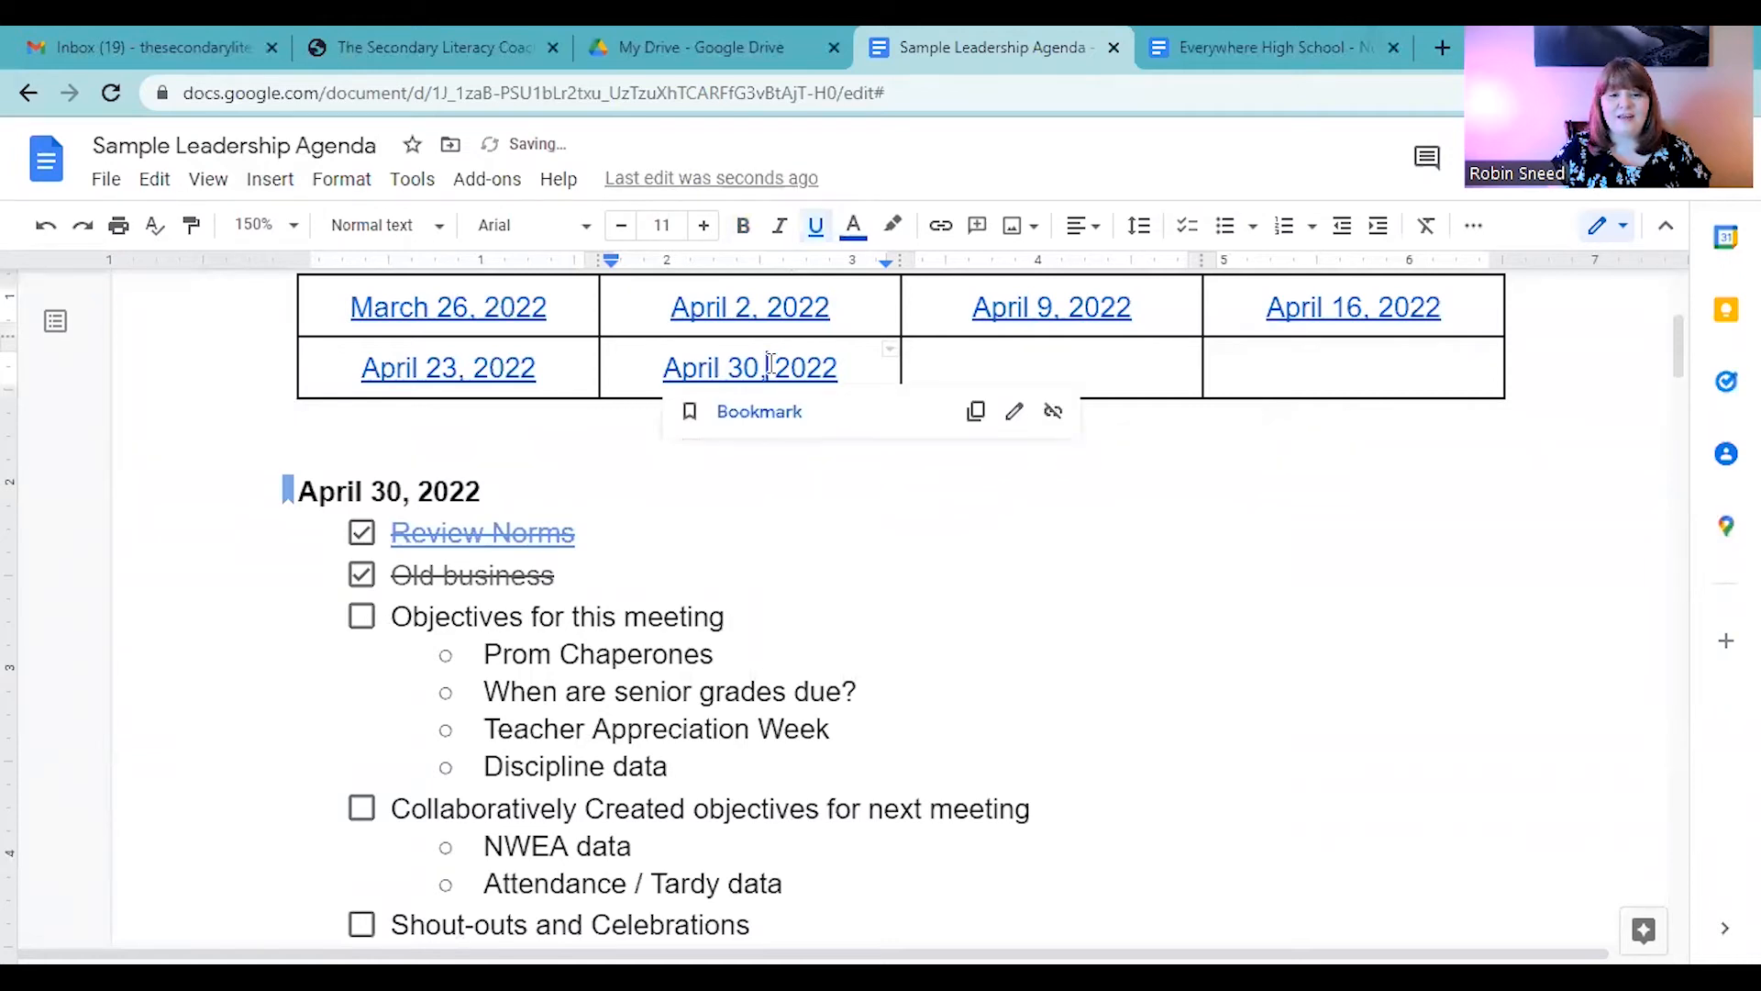
pyautogui.click(761, 417)
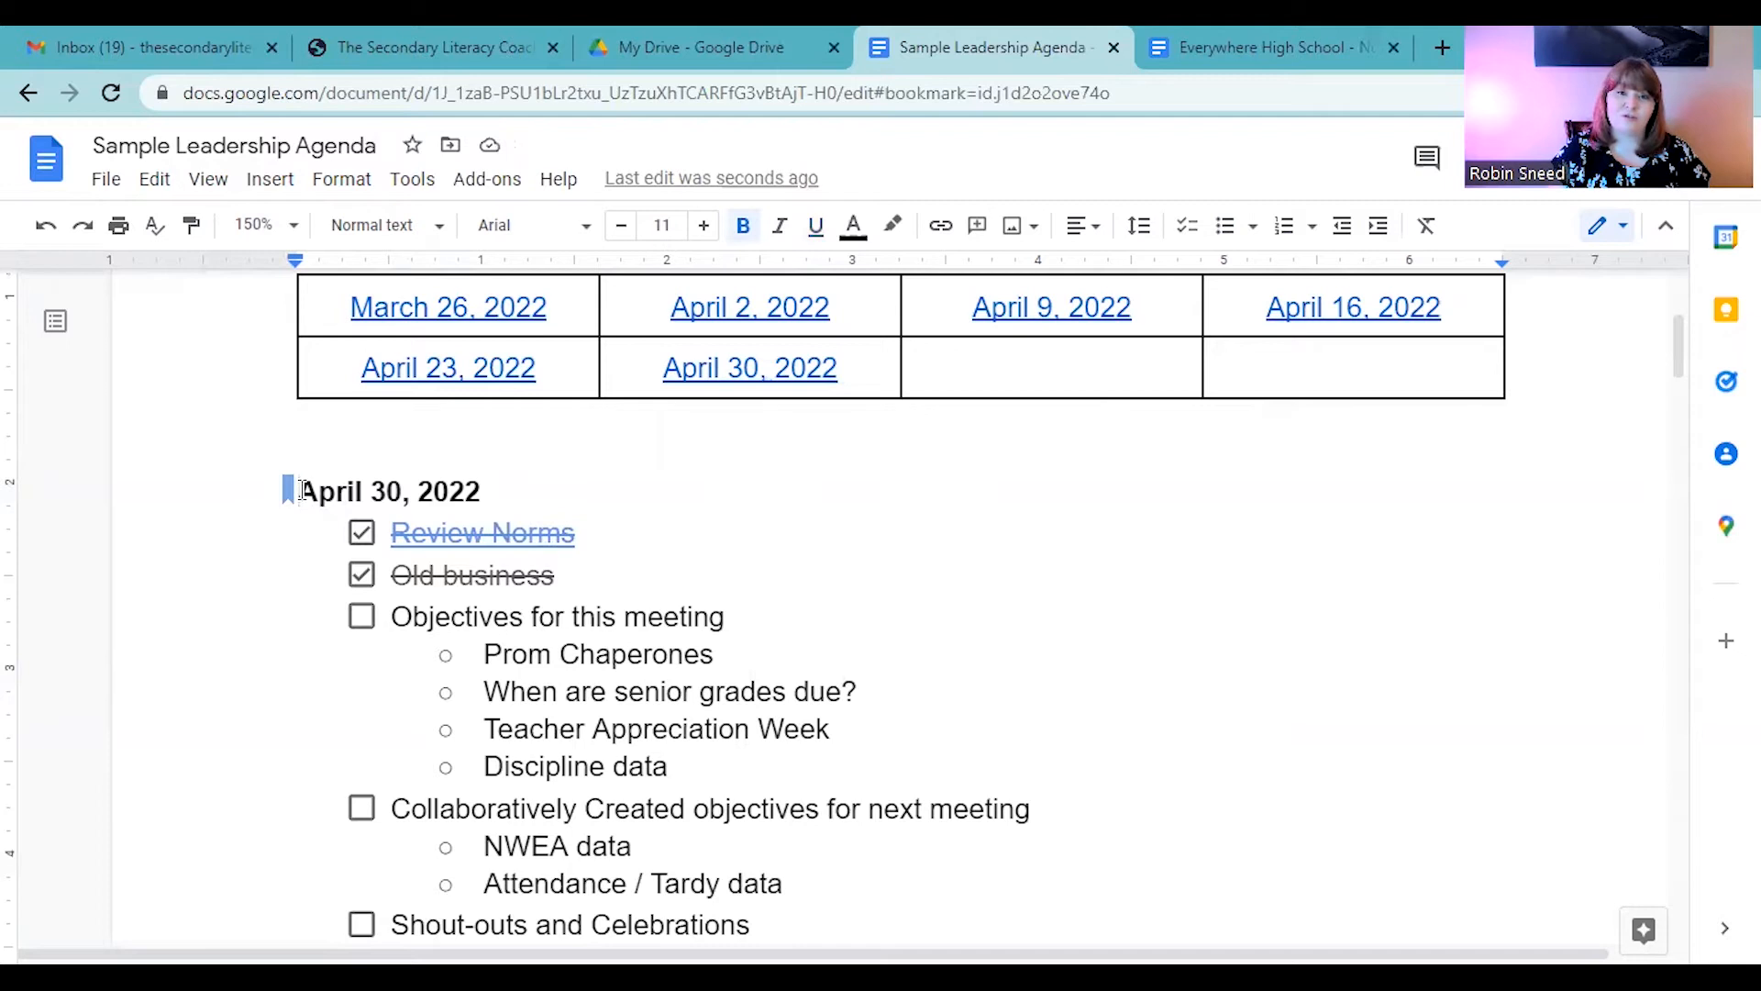
pyautogui.scroll(1, 580, 520)
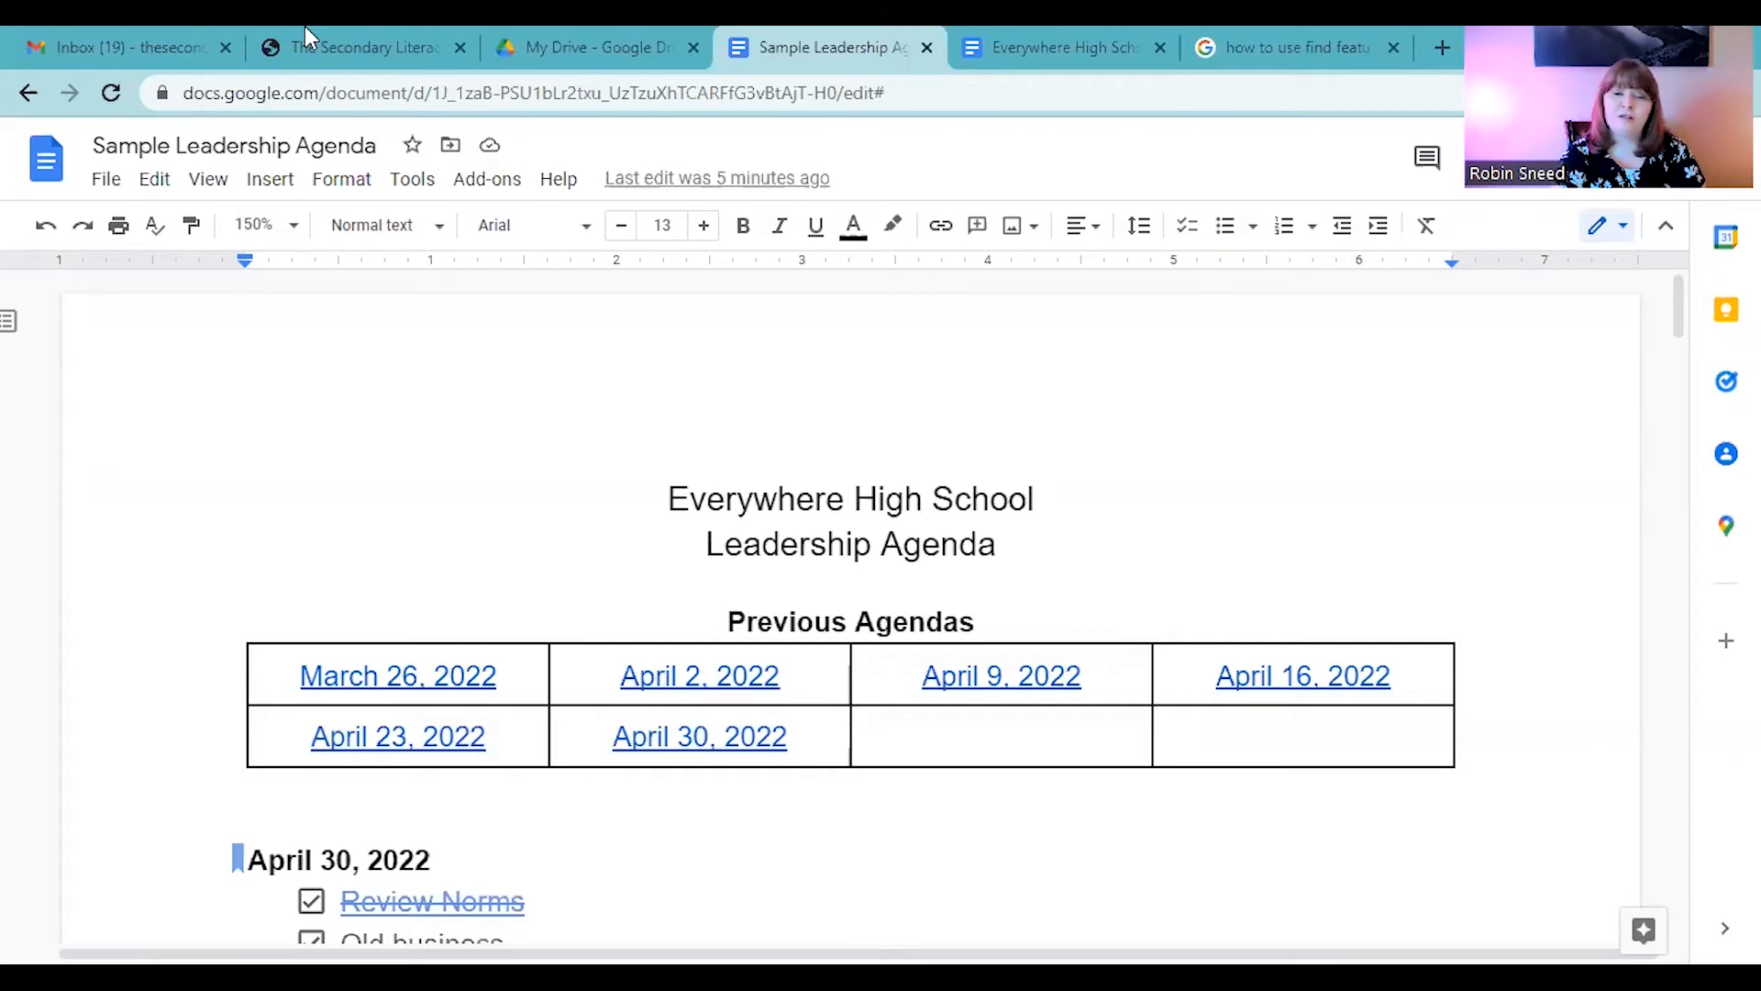
# - Search the agenda document for "Six Flags", read the notes at the first match and go to the next match
pyautogui.click(1141, 482)
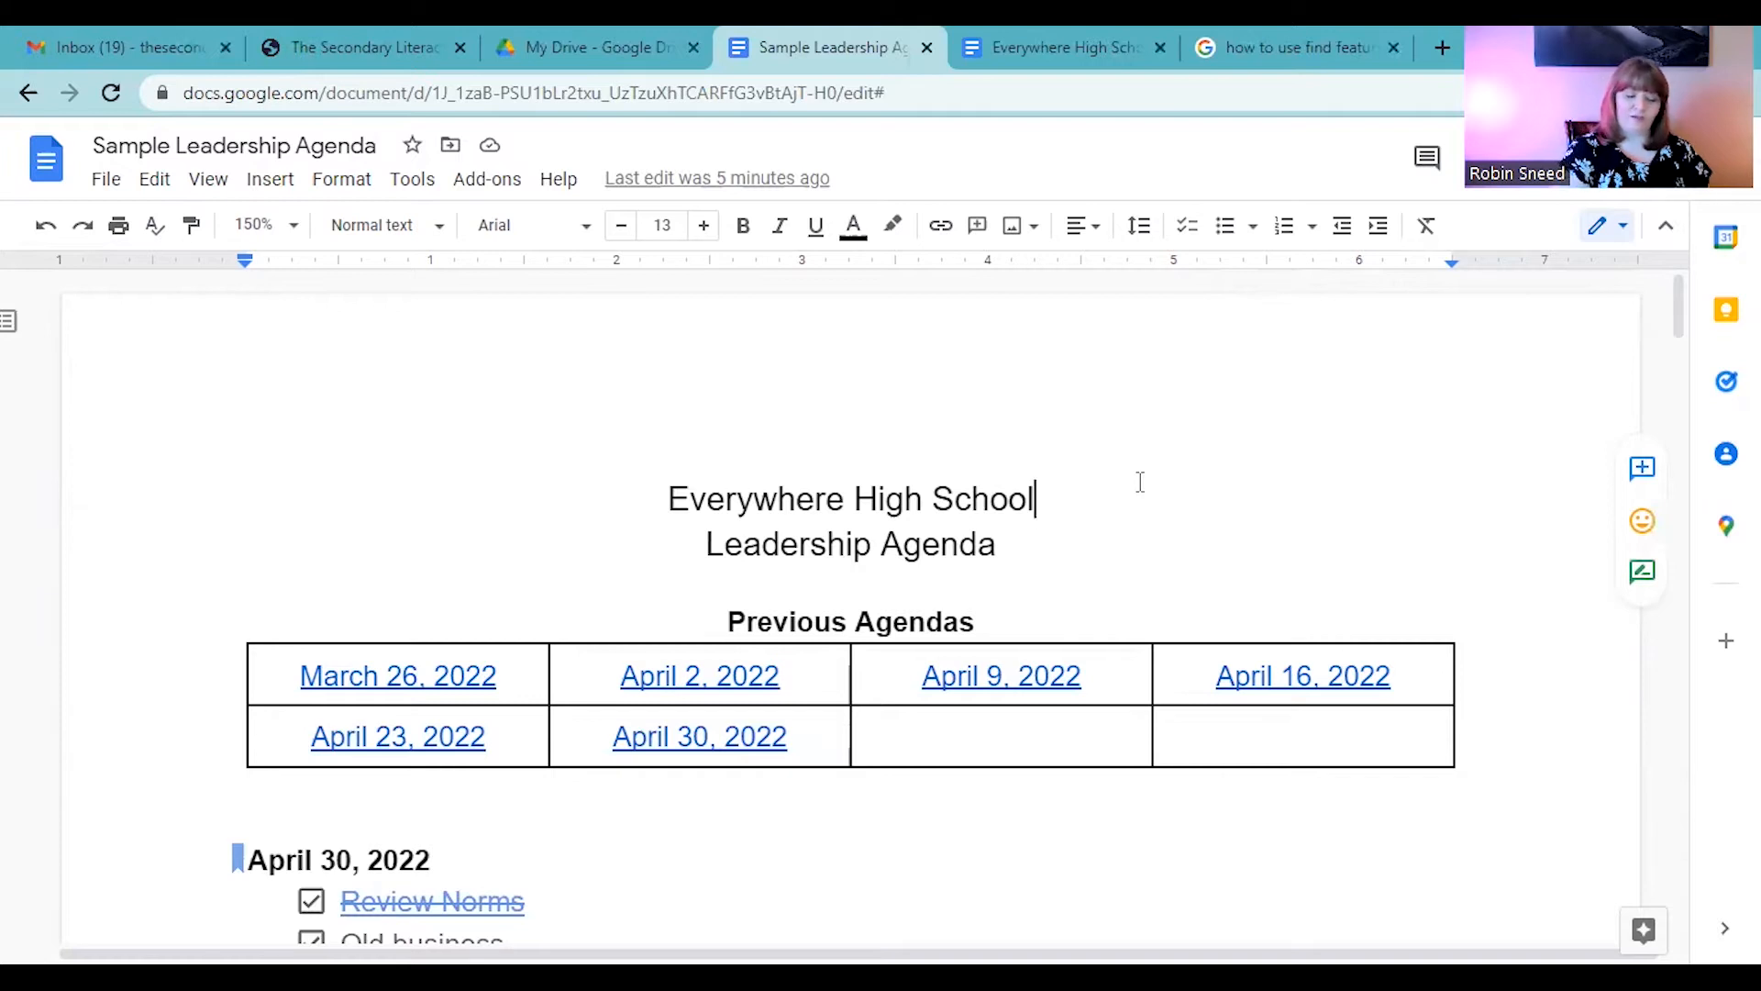
pyautogui.hotkey('ctrl', 'f')
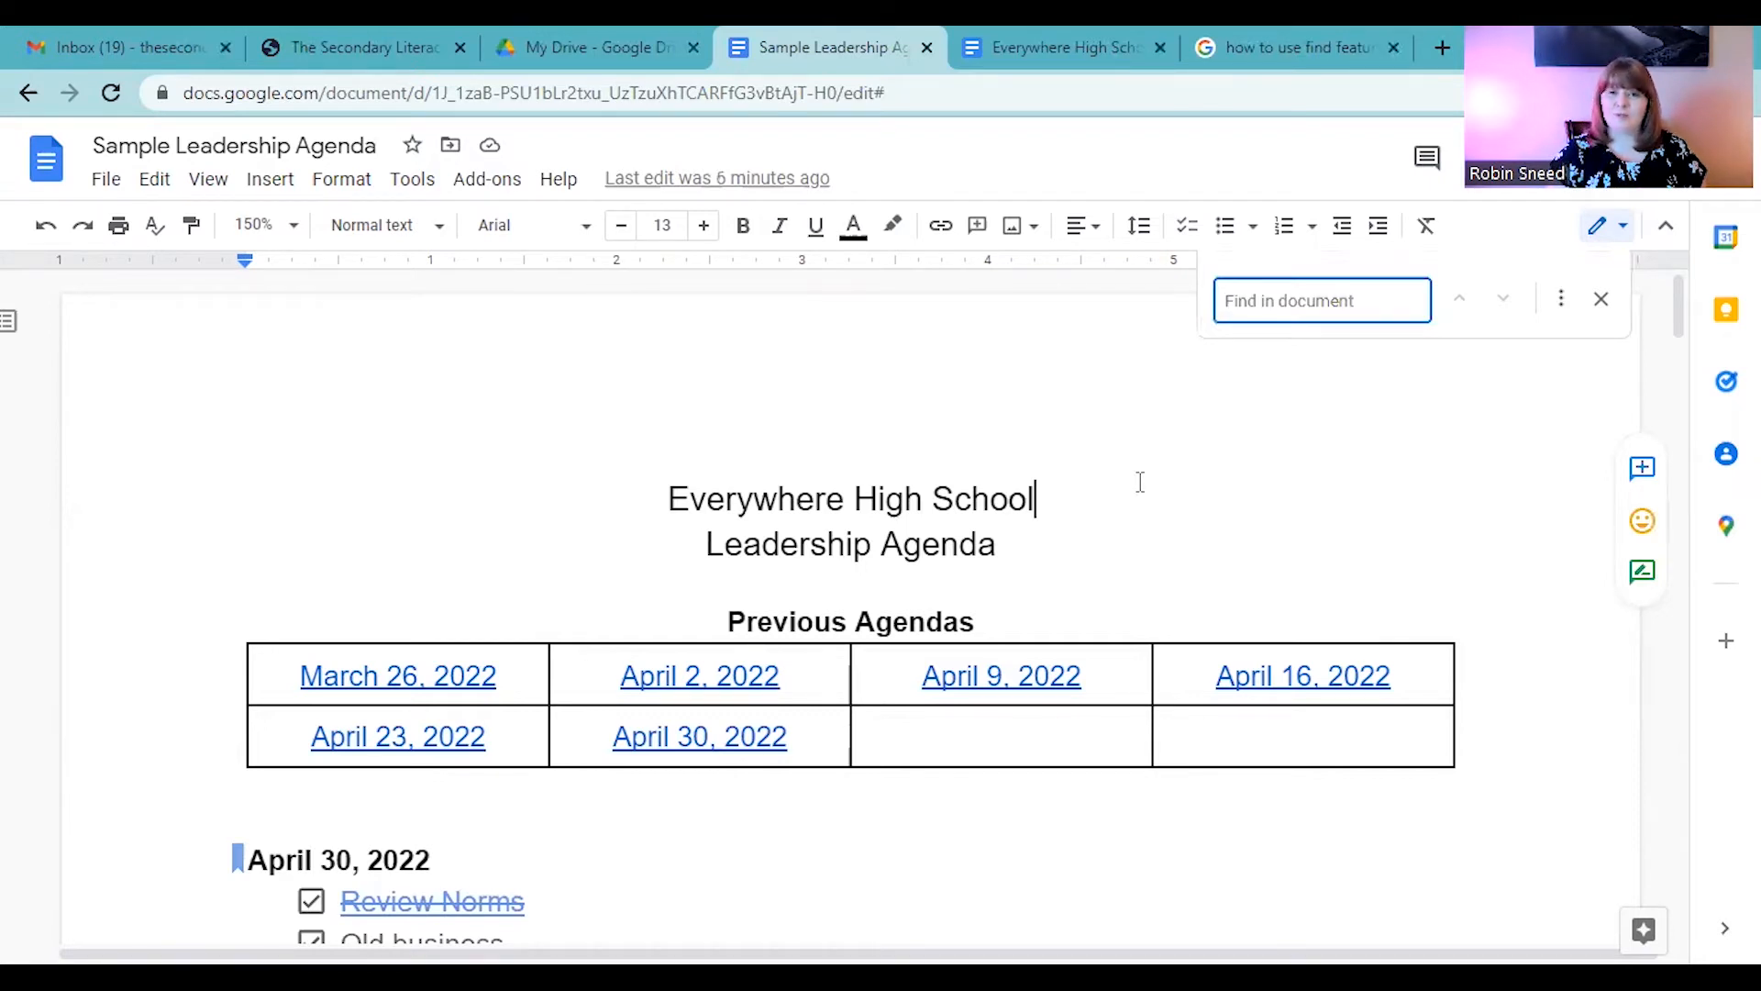
pyautogui.write('Six')
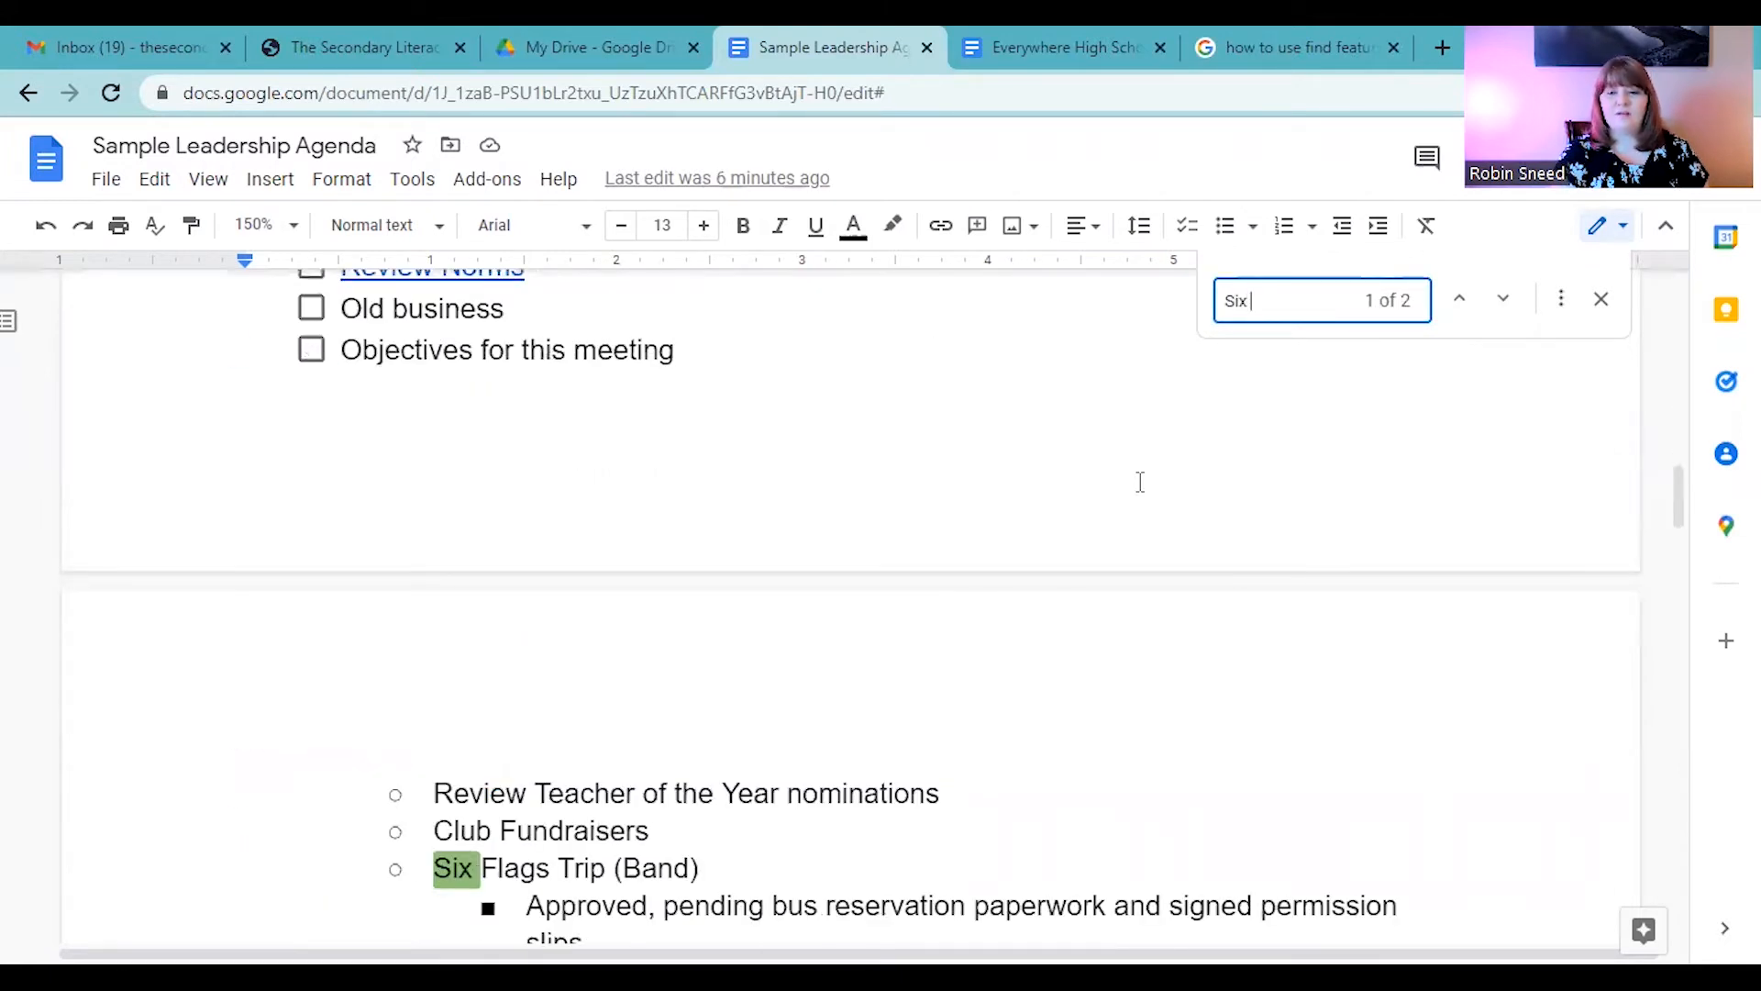
pyautogui.write(' Flags')
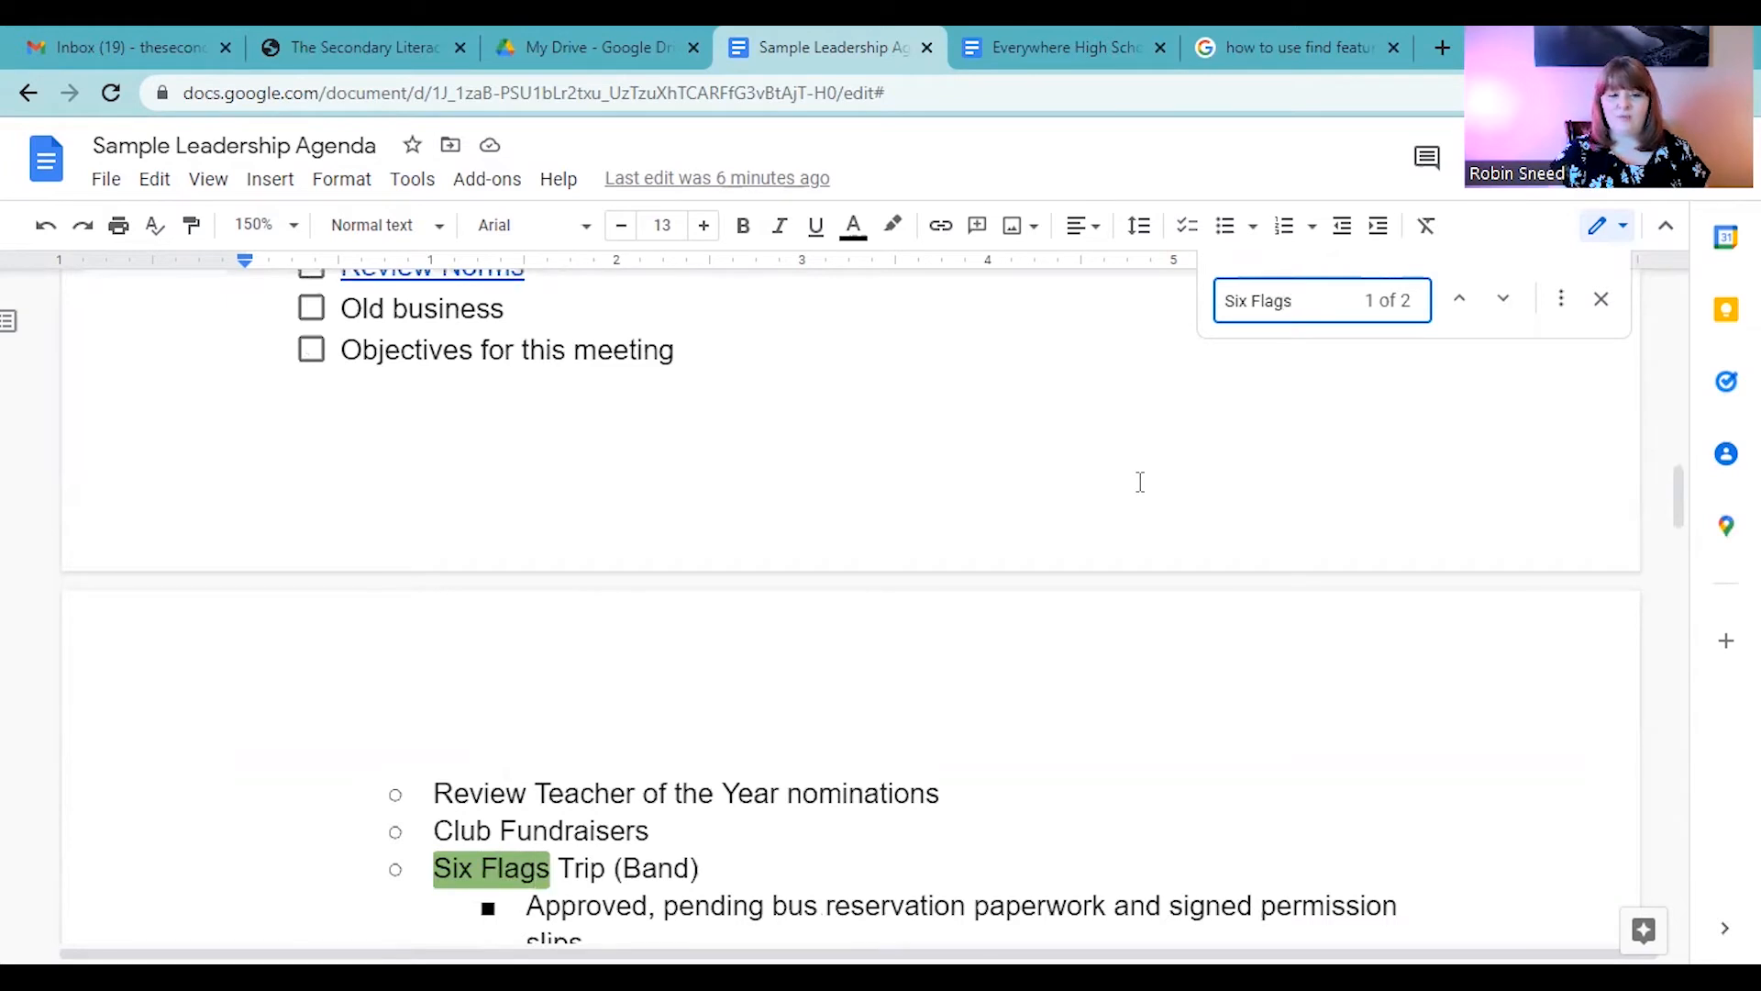
pyautogui.scroll(-1, 1140, 482)
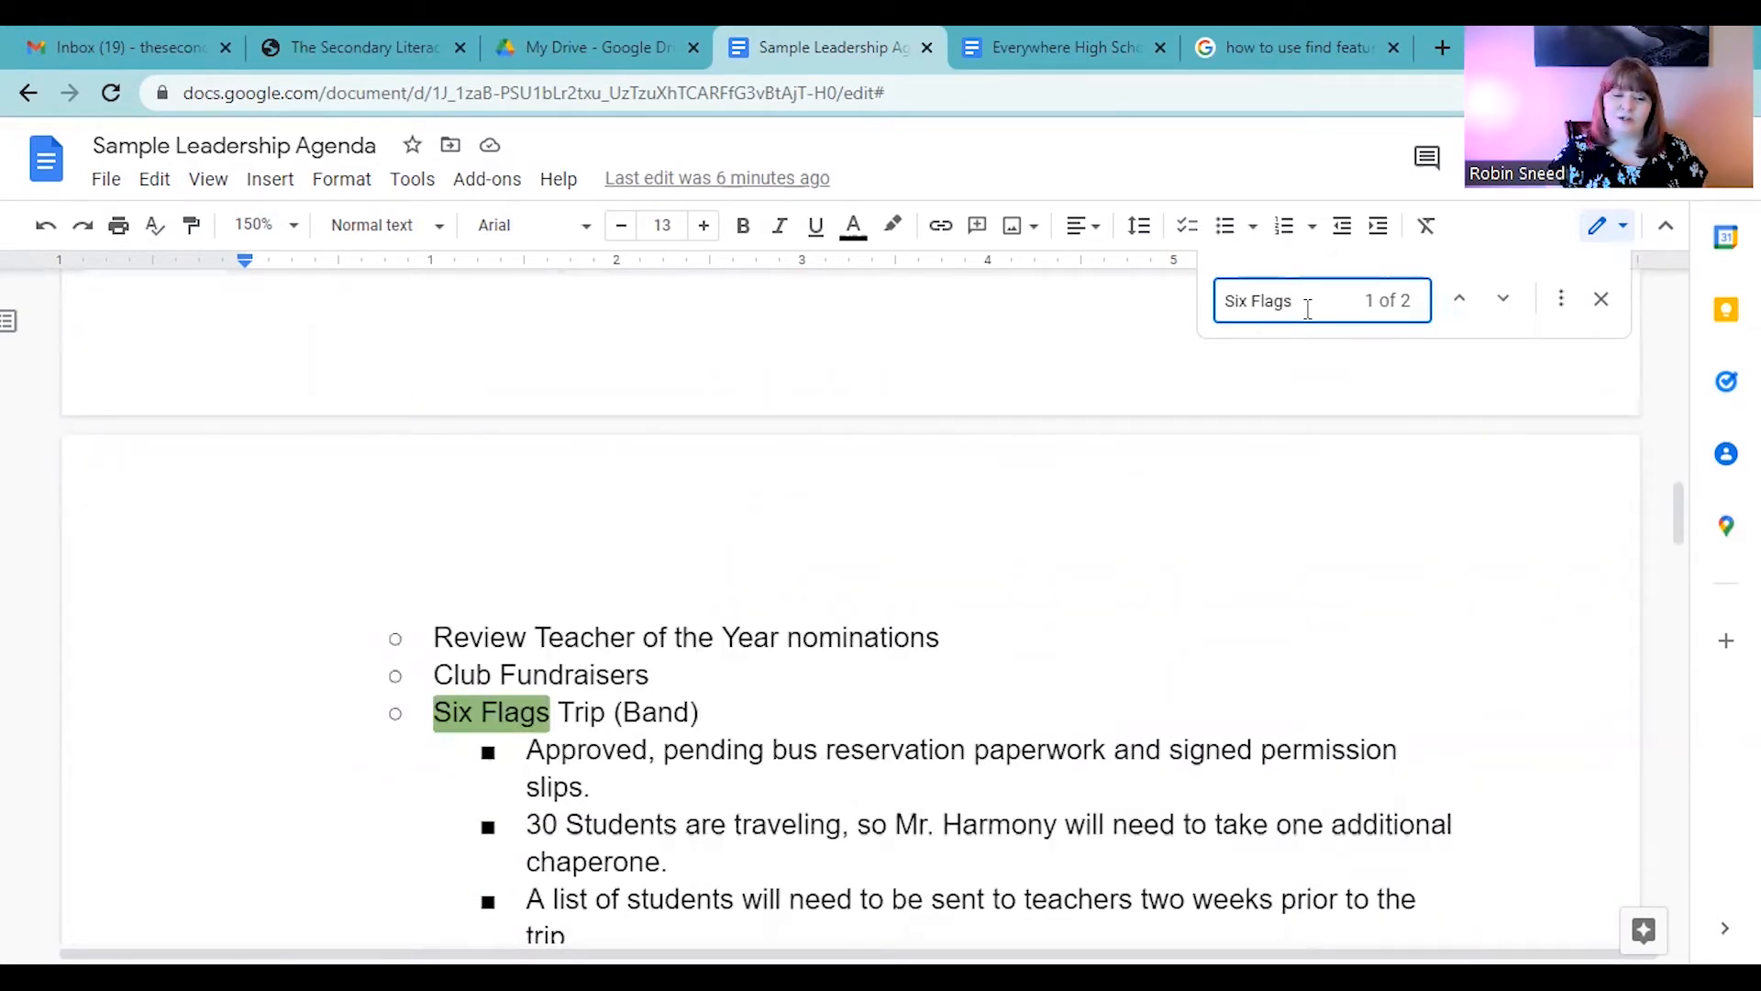
pyautogui.scroll(-1, 839, 717)
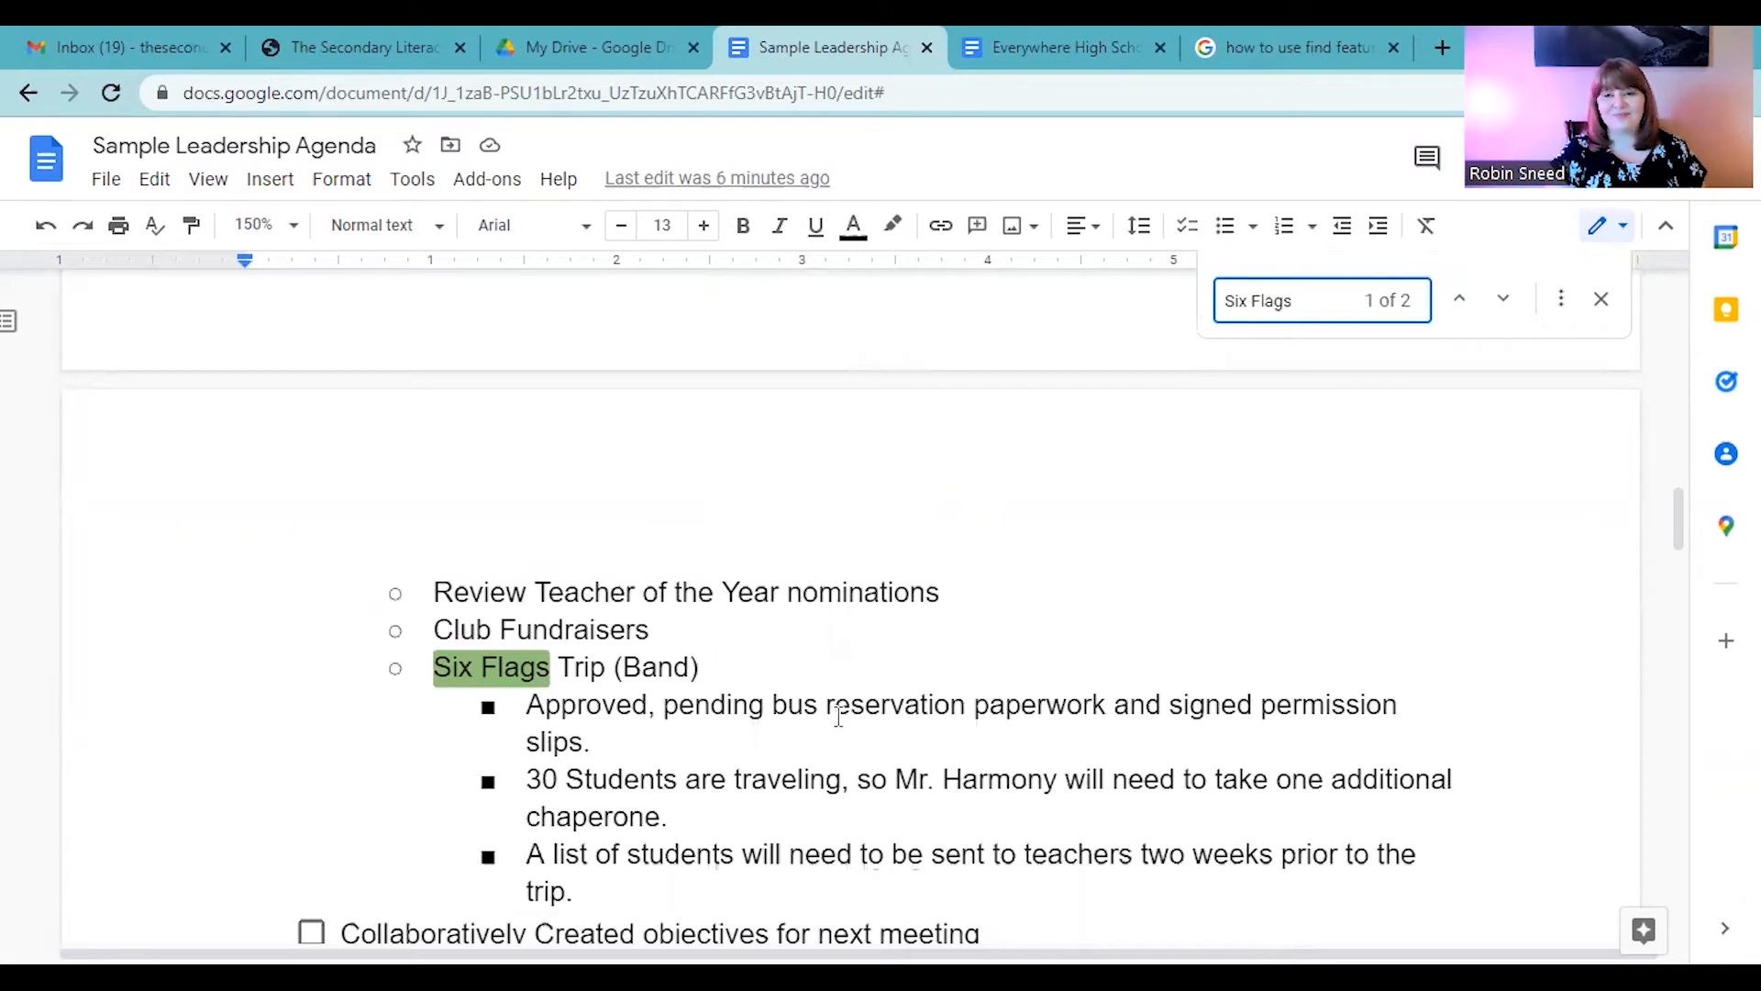
pyautogui.click(1506, 307)
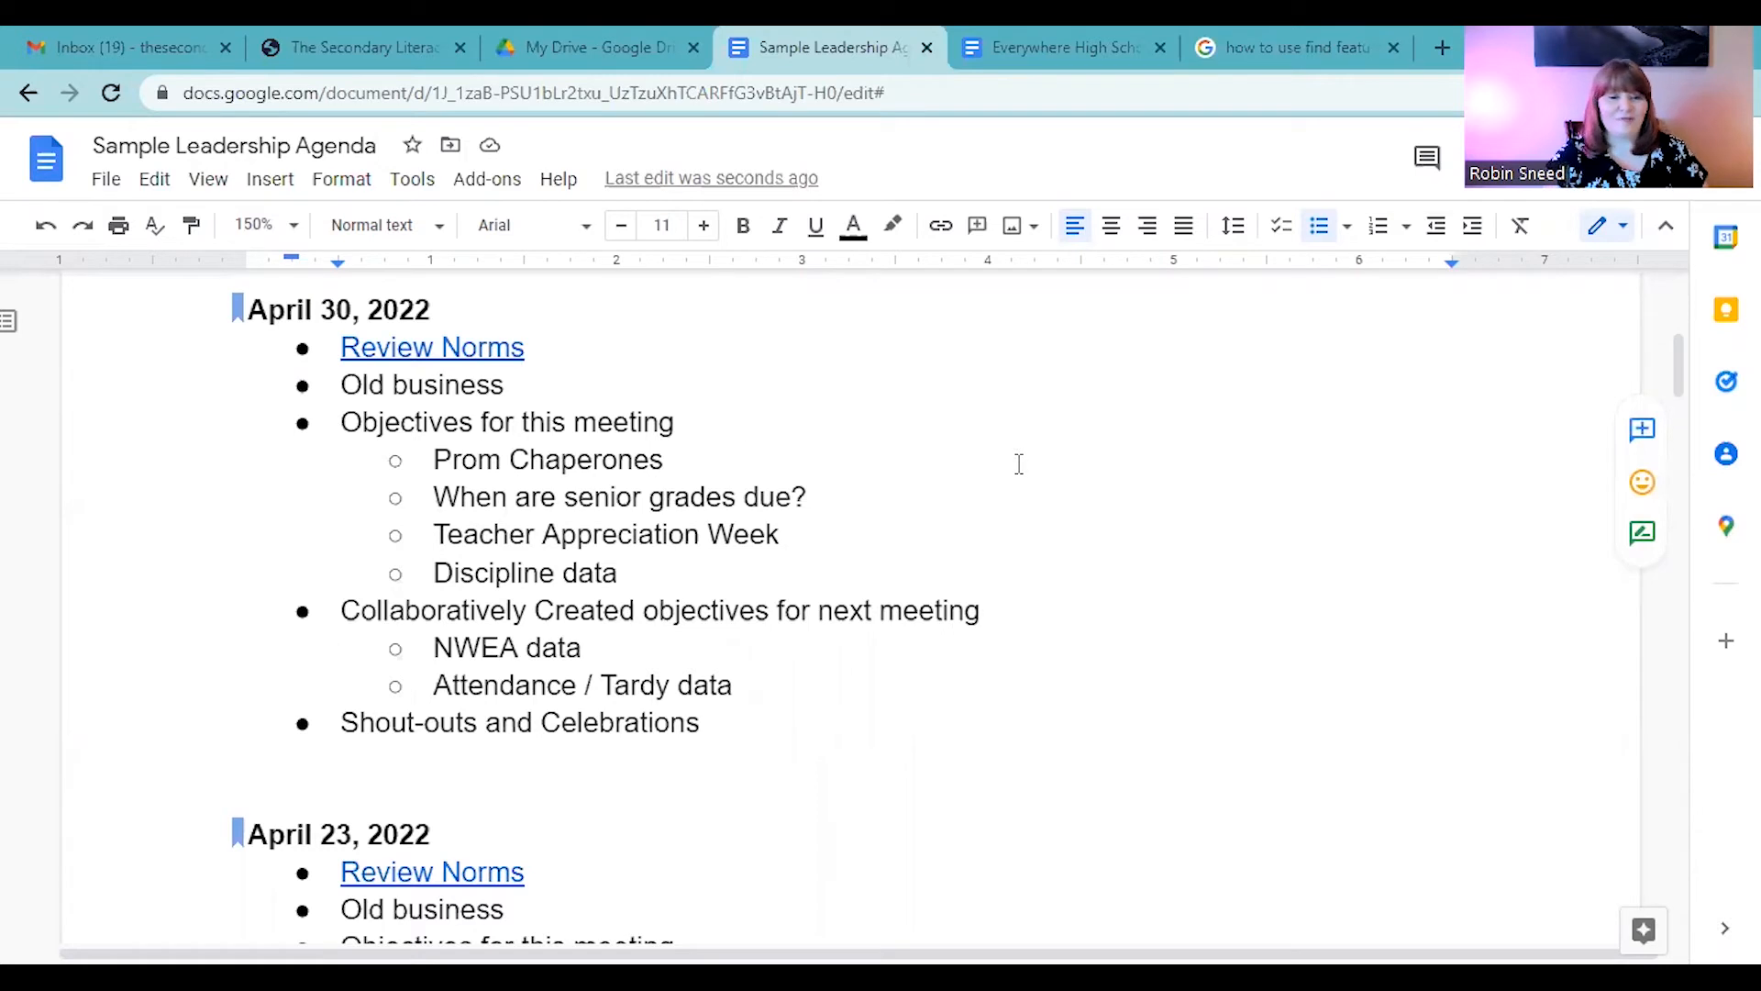
# - Convert the agenda's main bullet points to a checklist and check off Review Norms under April 30, 2022
pyautogui.click(335, 347)
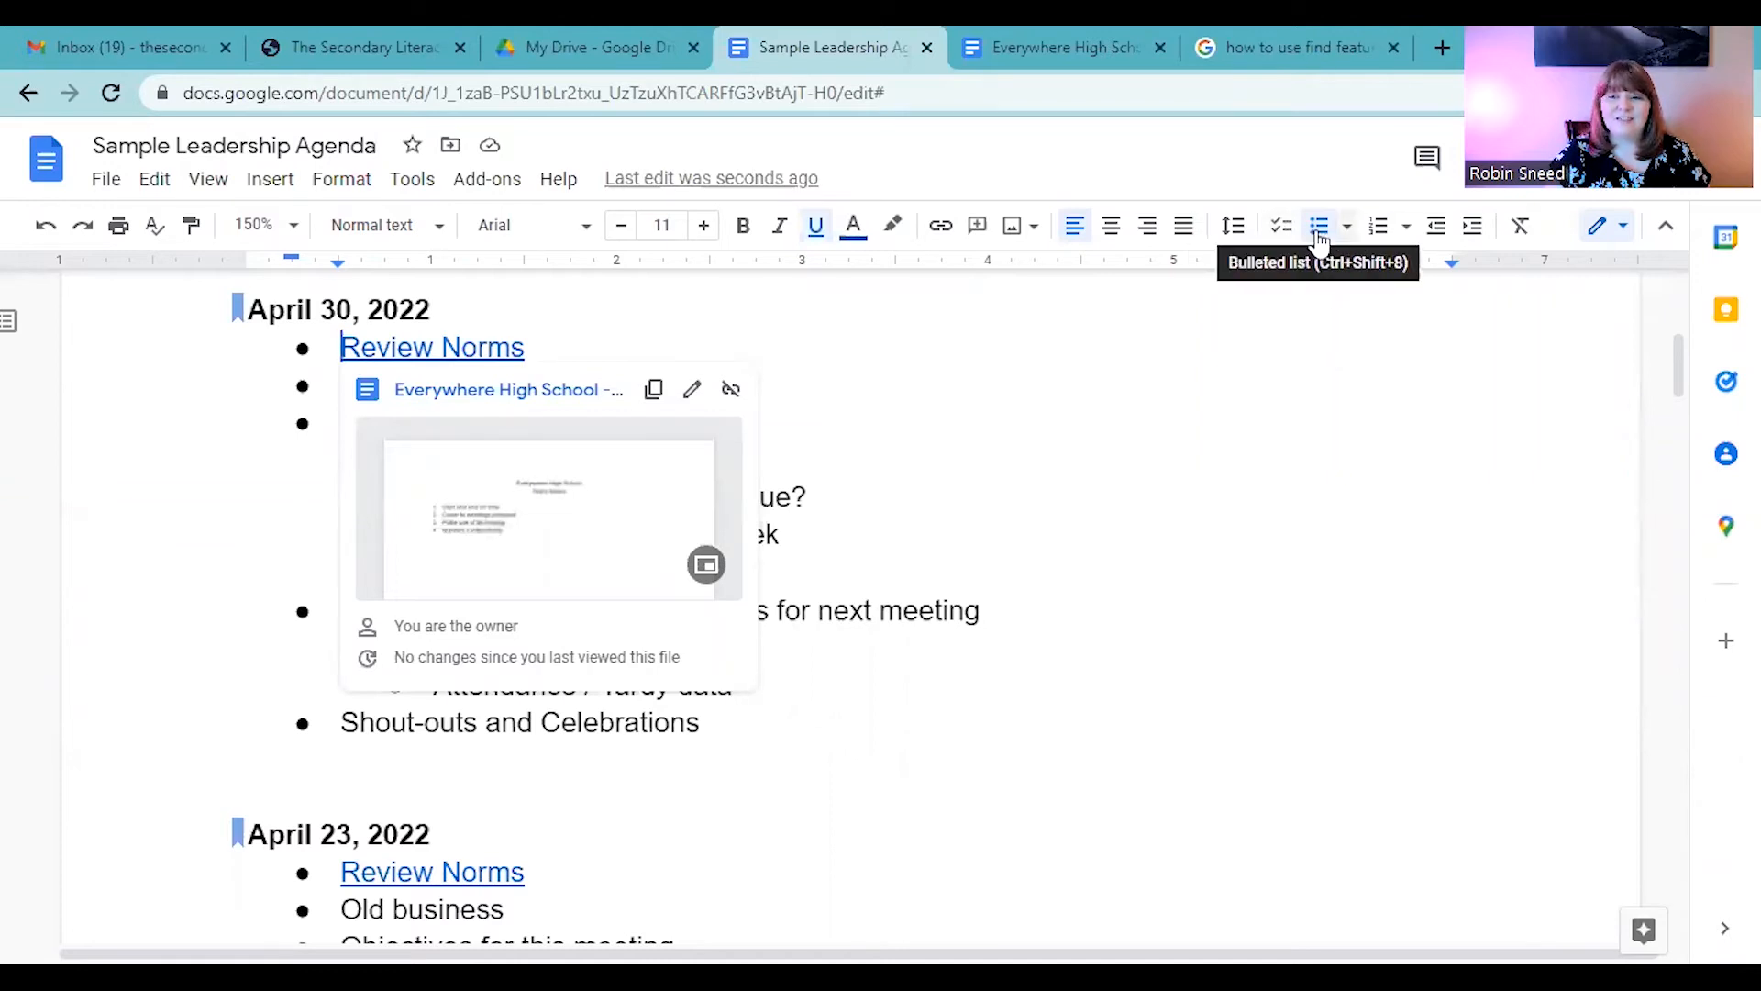
pyautogui.click(1348, 229)
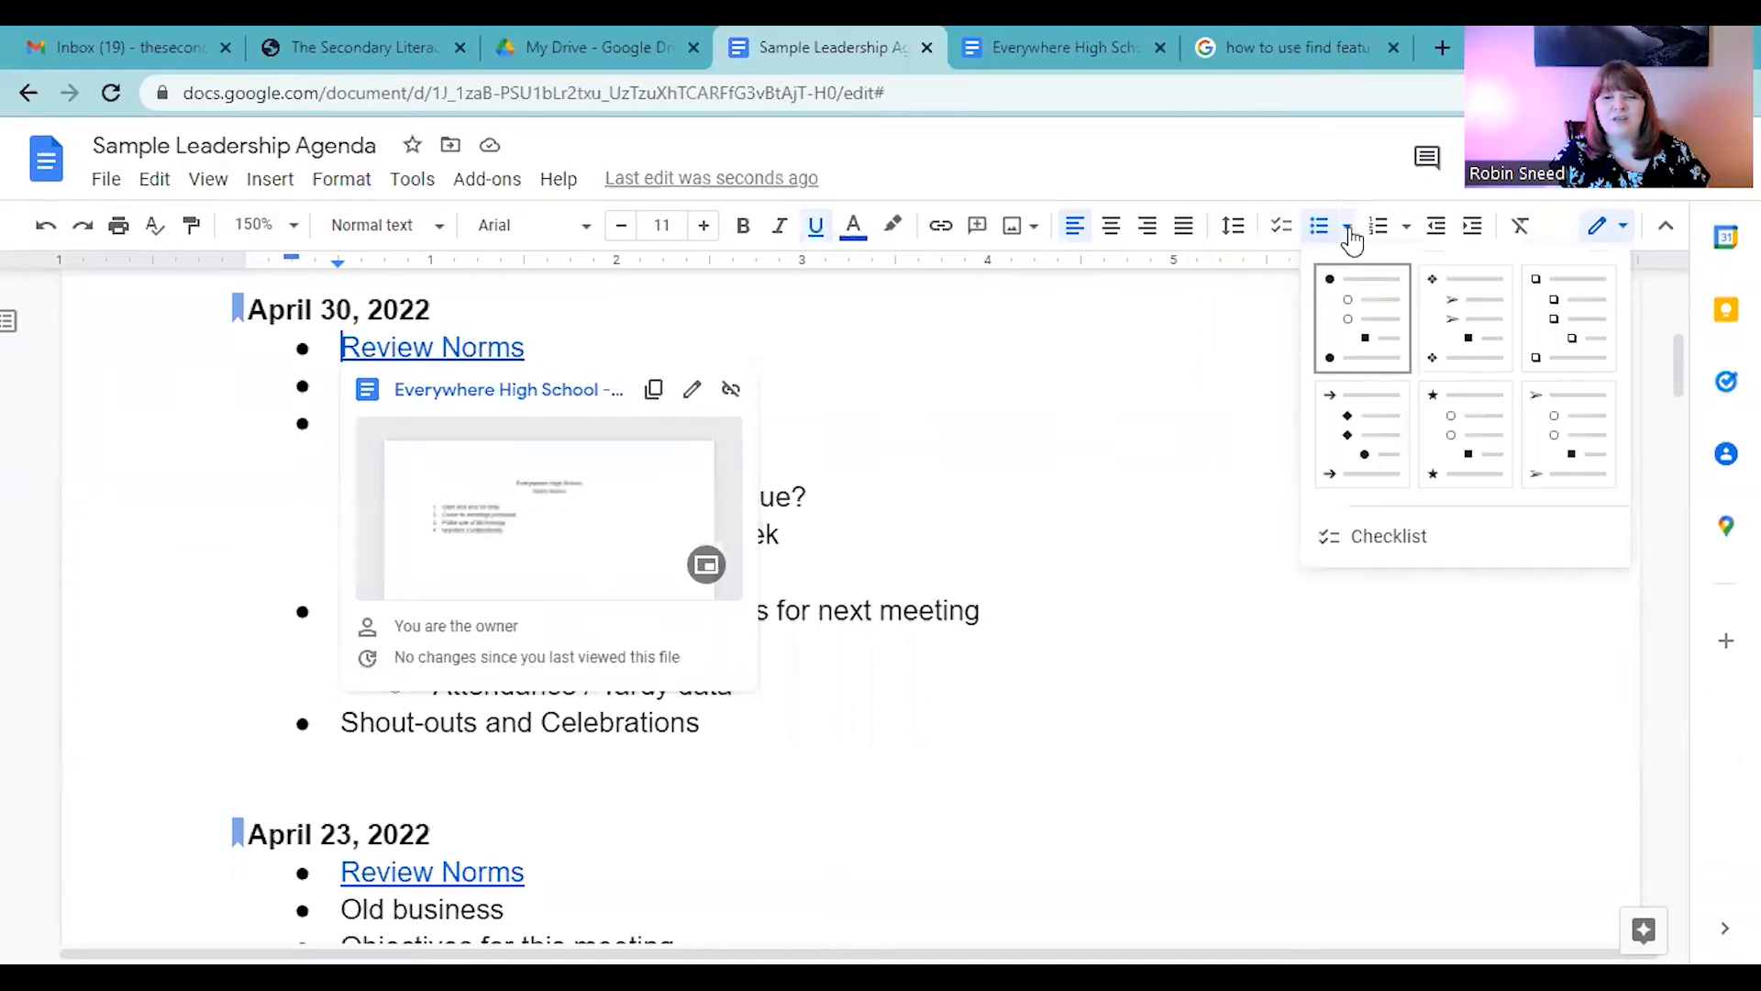
pyautogui.click(1276, 244)
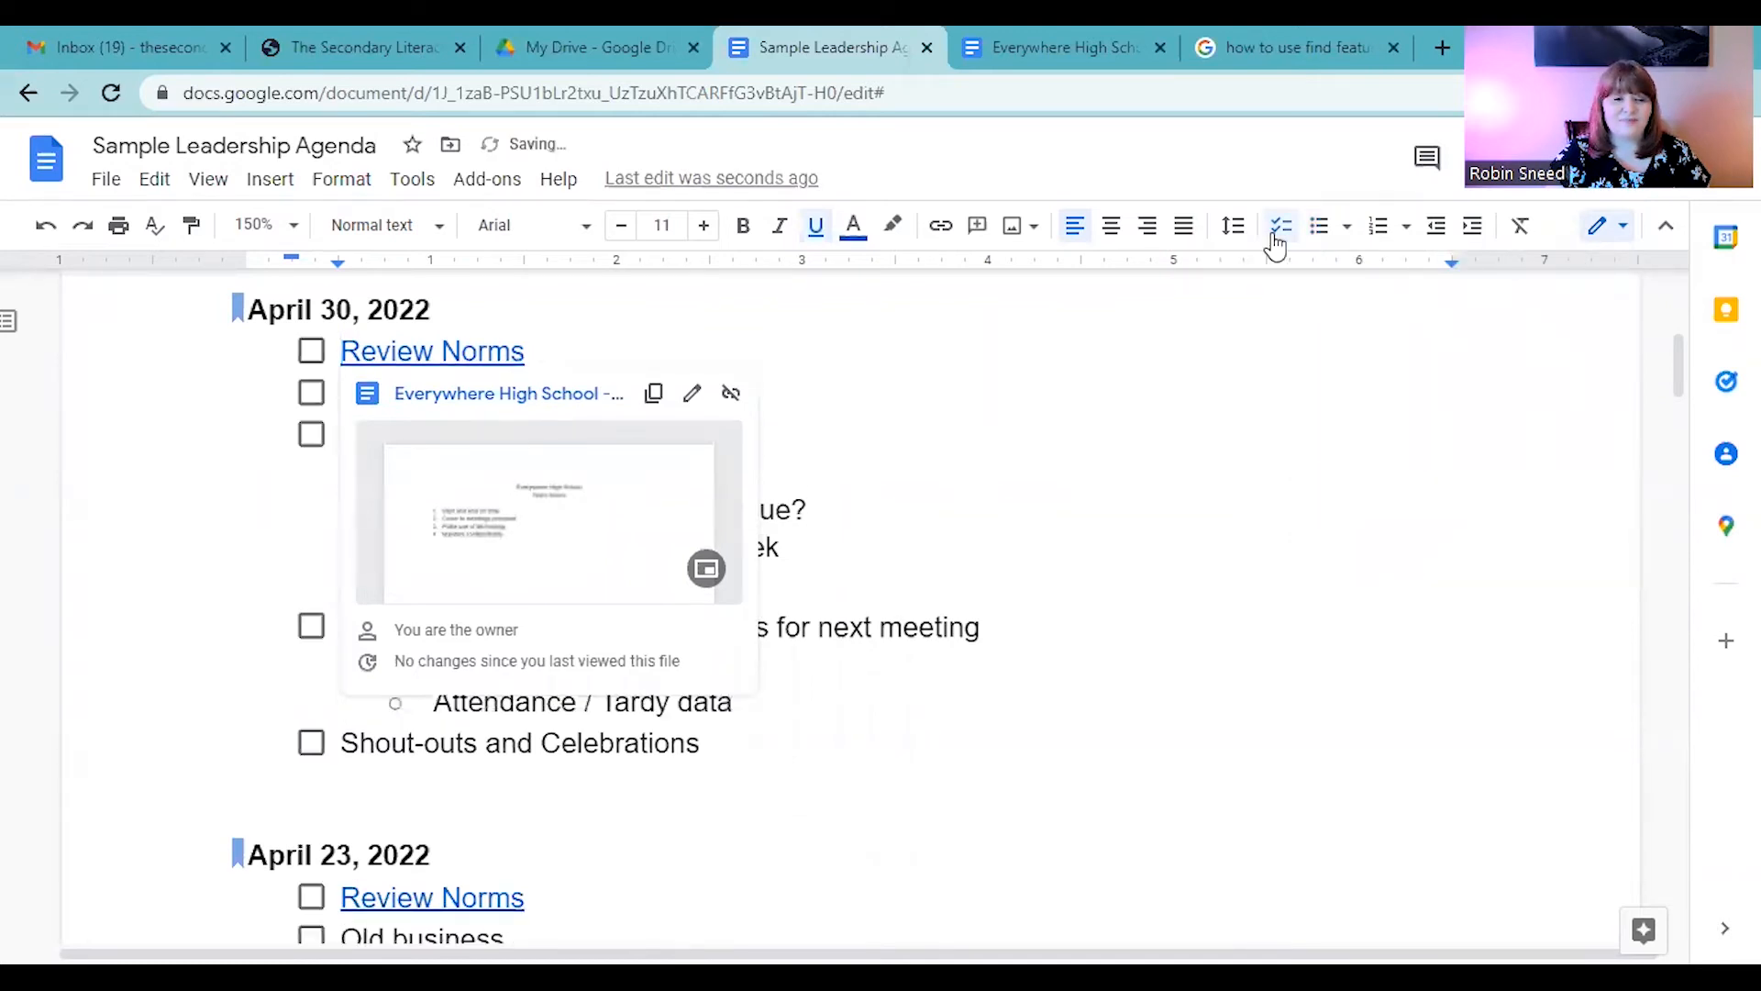
pyautogui.click(973, 445)
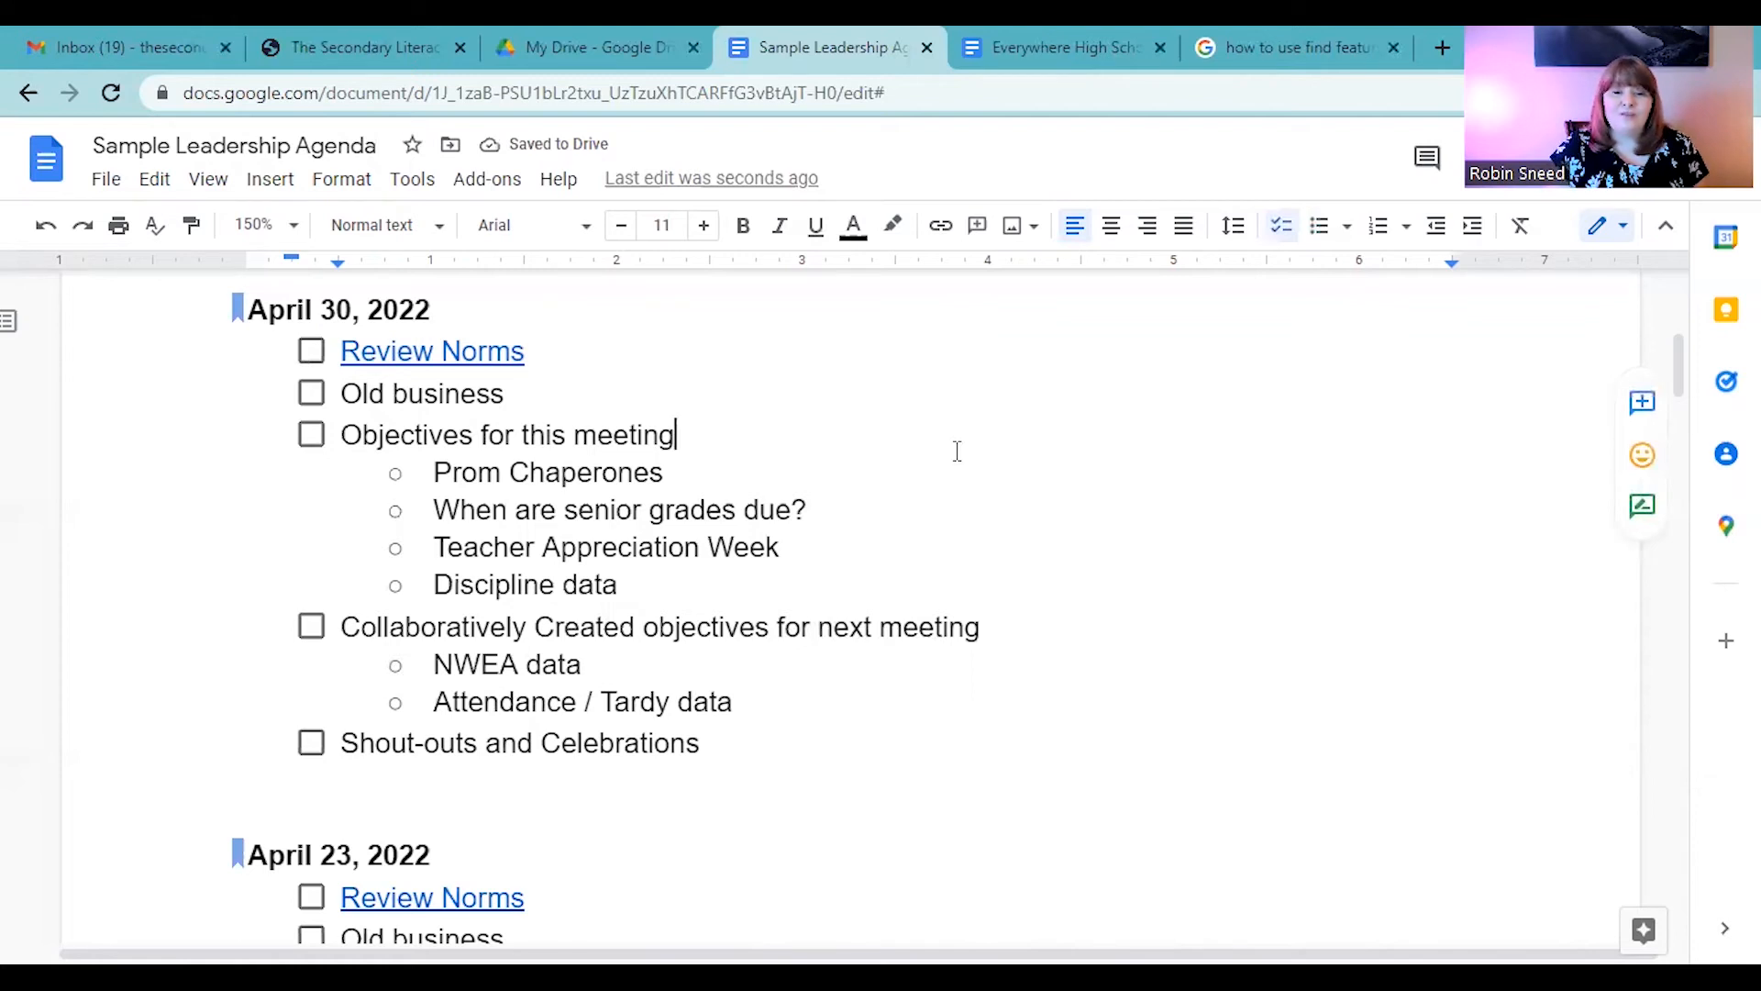
pyautogui.click(311, 352)
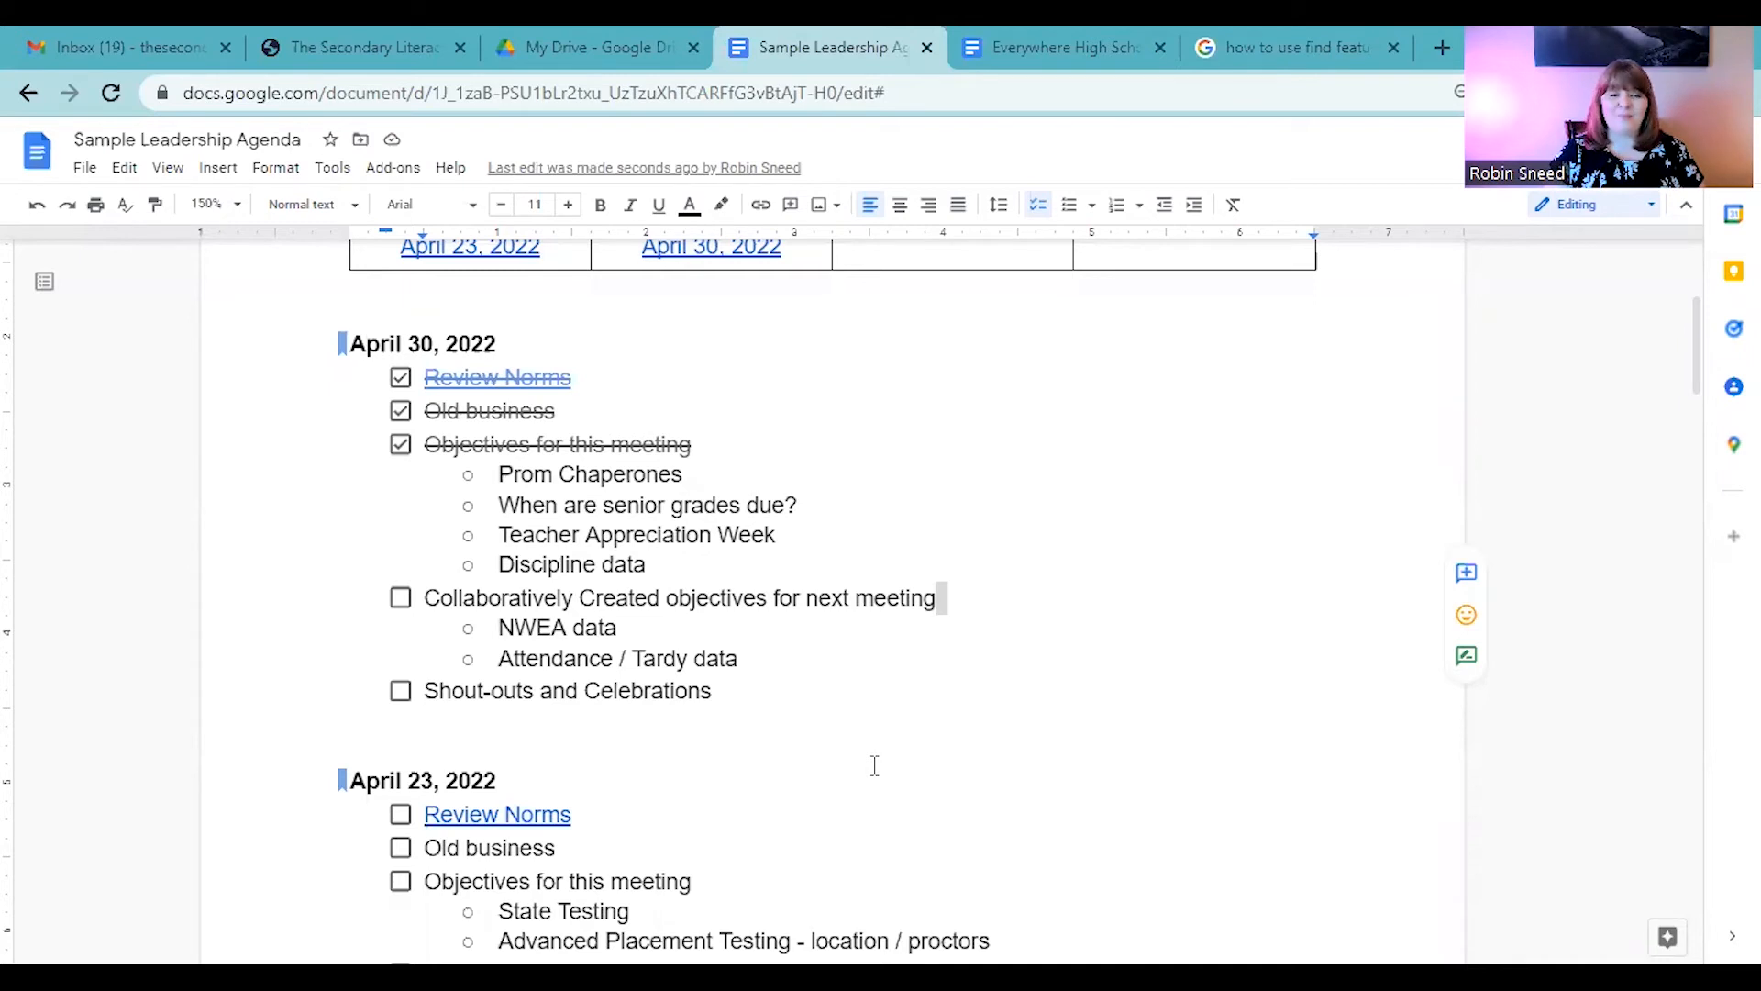
# - Add the comment "The data will be incomplete due to make-ups." to NWEA data under April 30, 2022
pyautogui.click(624, 631)
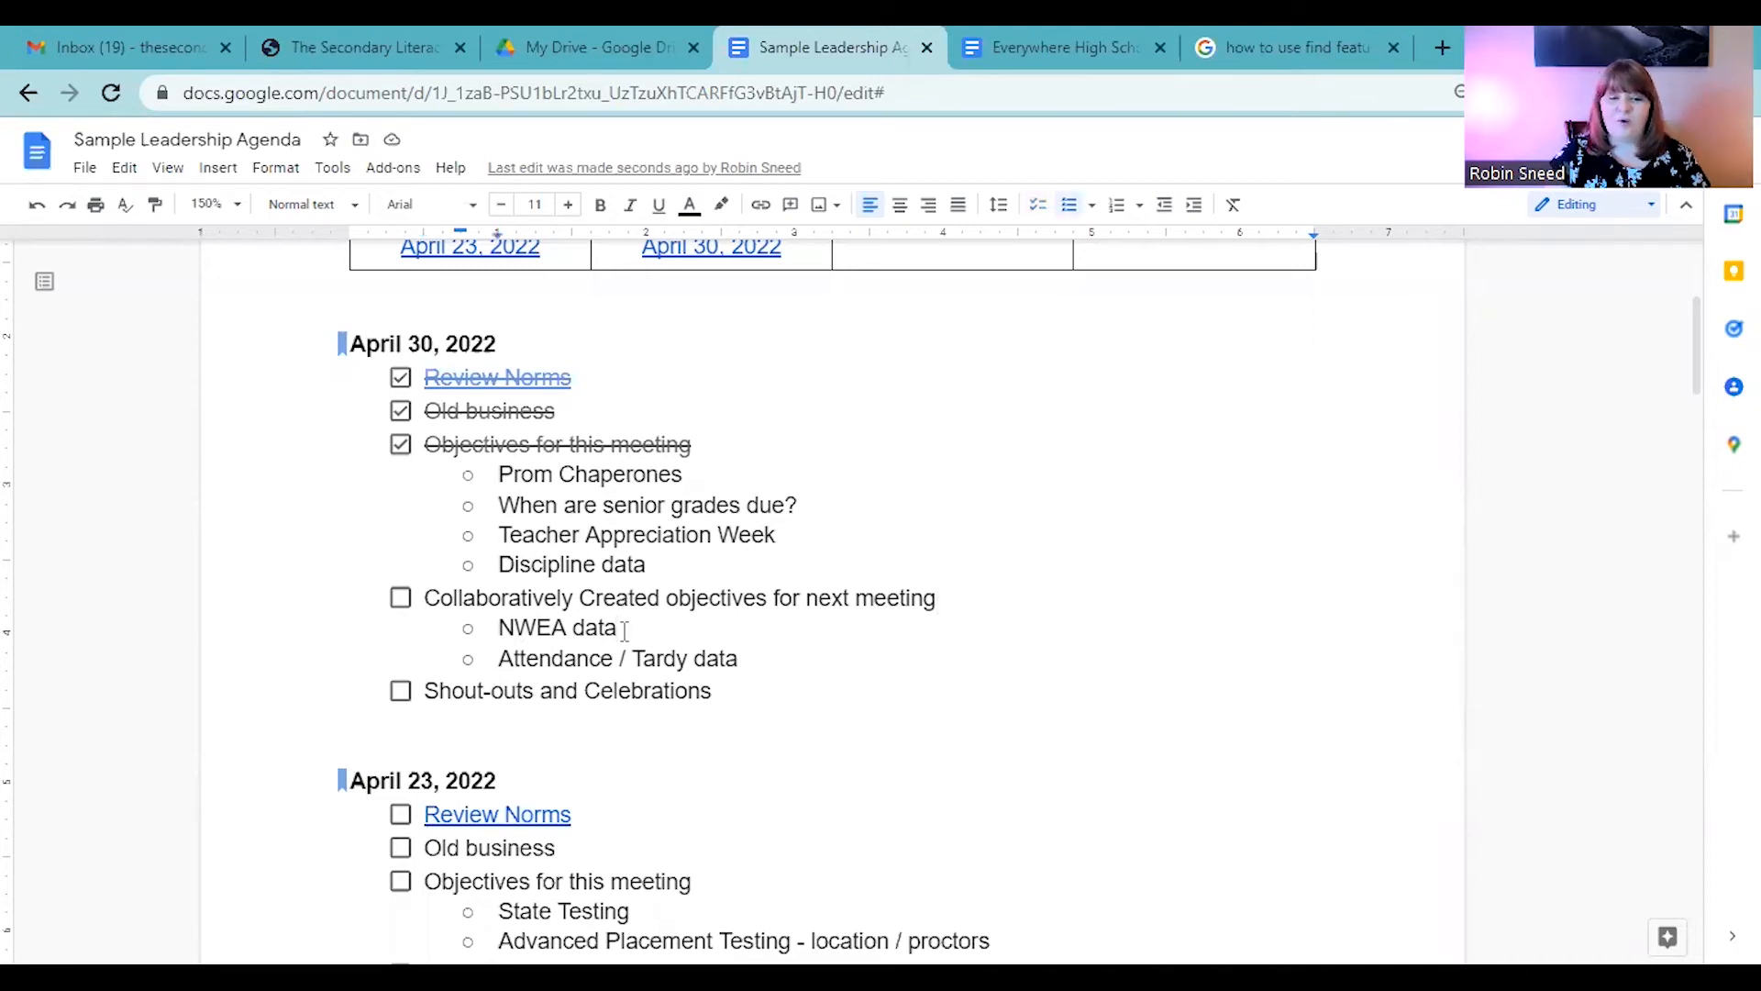
pyautogui.rightClick(518, 632)
pyautogui.click(519, 633)
pyautogui.moveTo(618, 631); pyautogui.dragTo(500, 629)
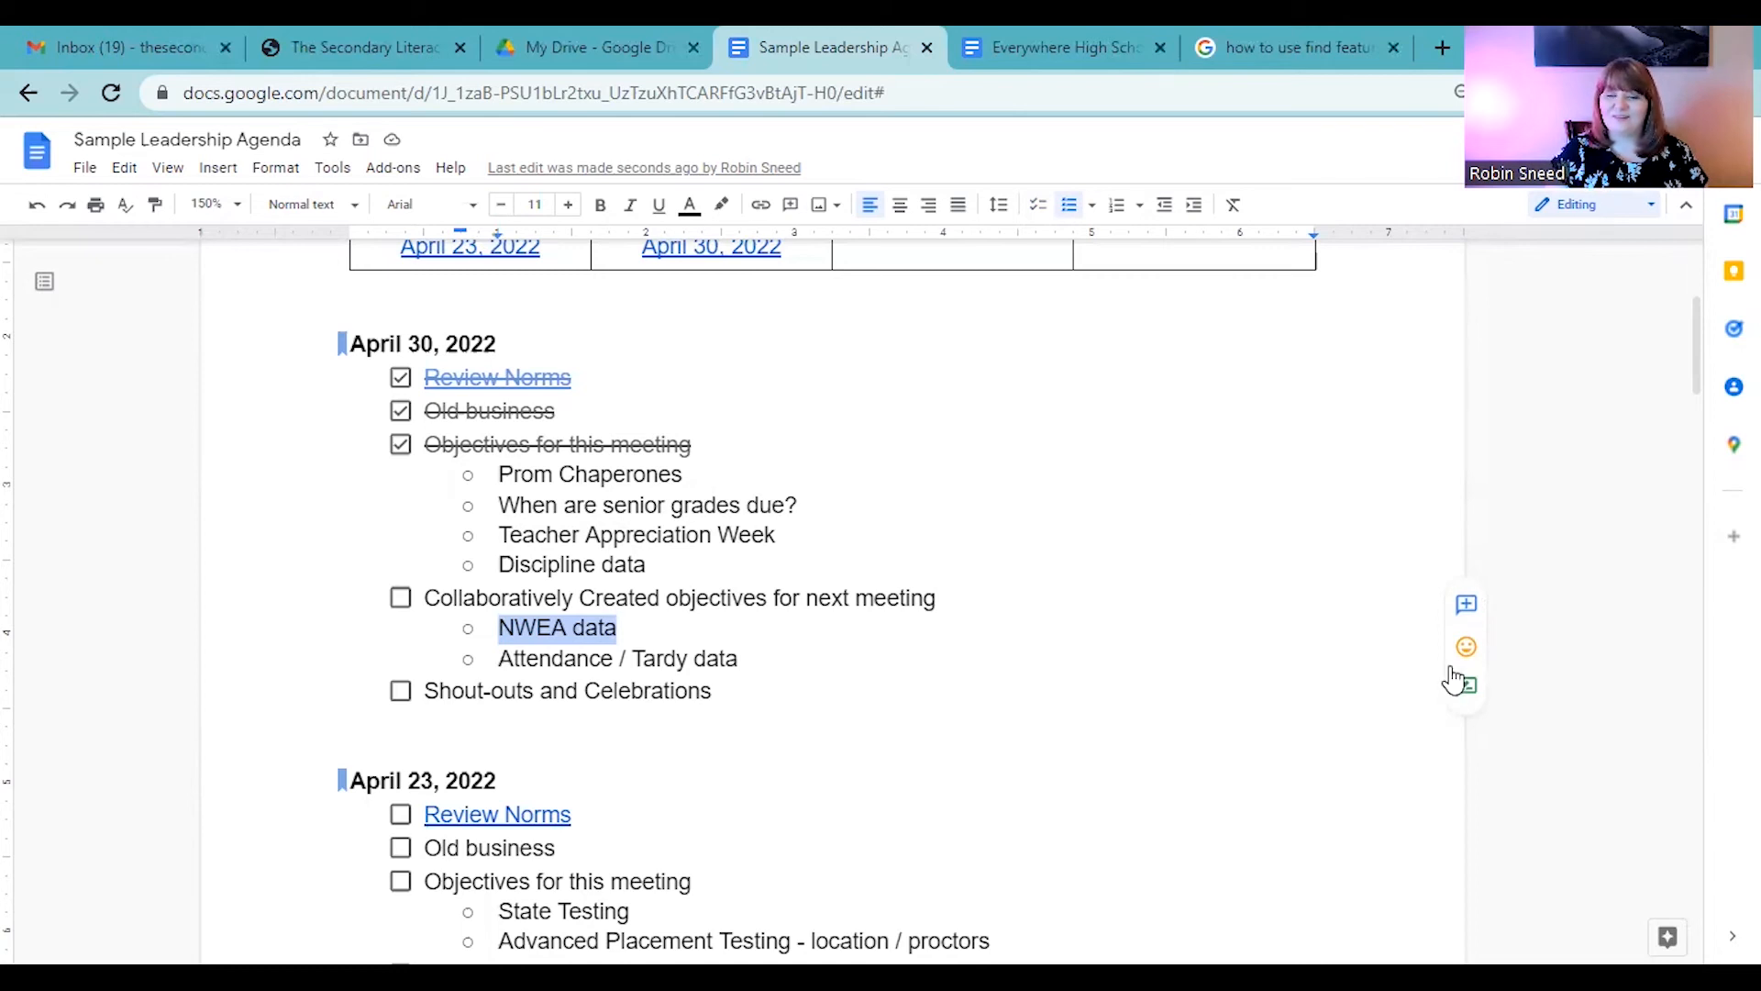
pyautogui.click(1473, 620)
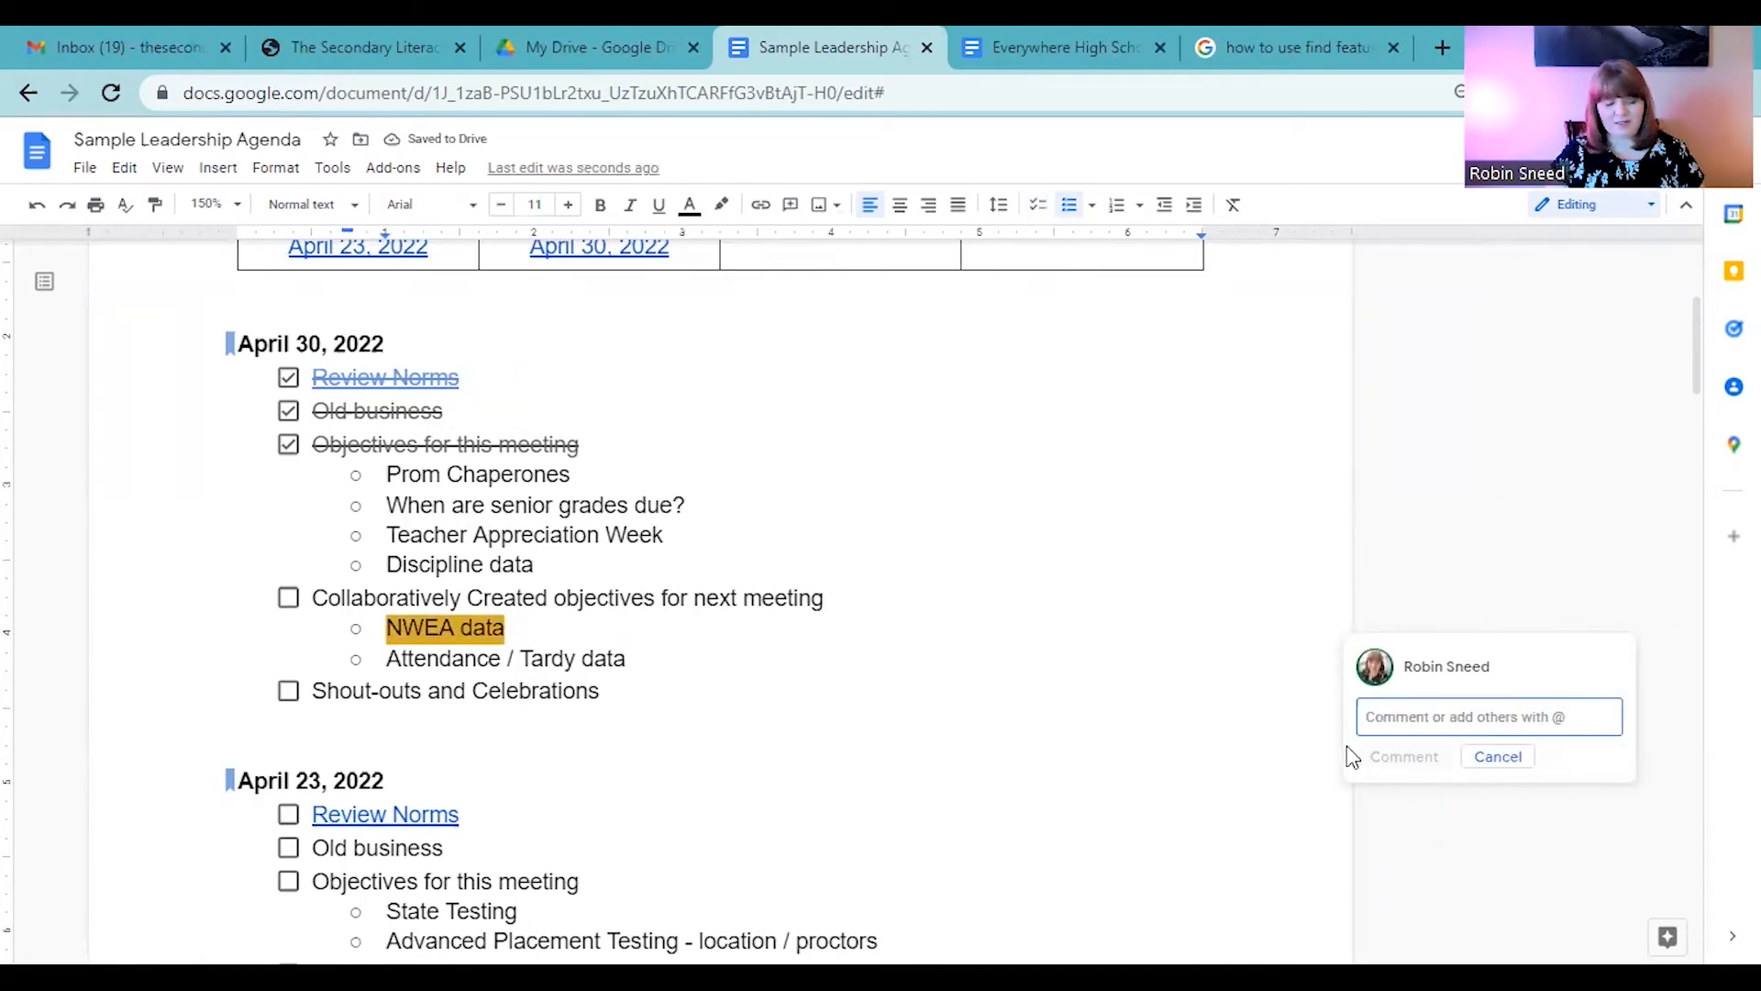
pyautogui.write('The data w')
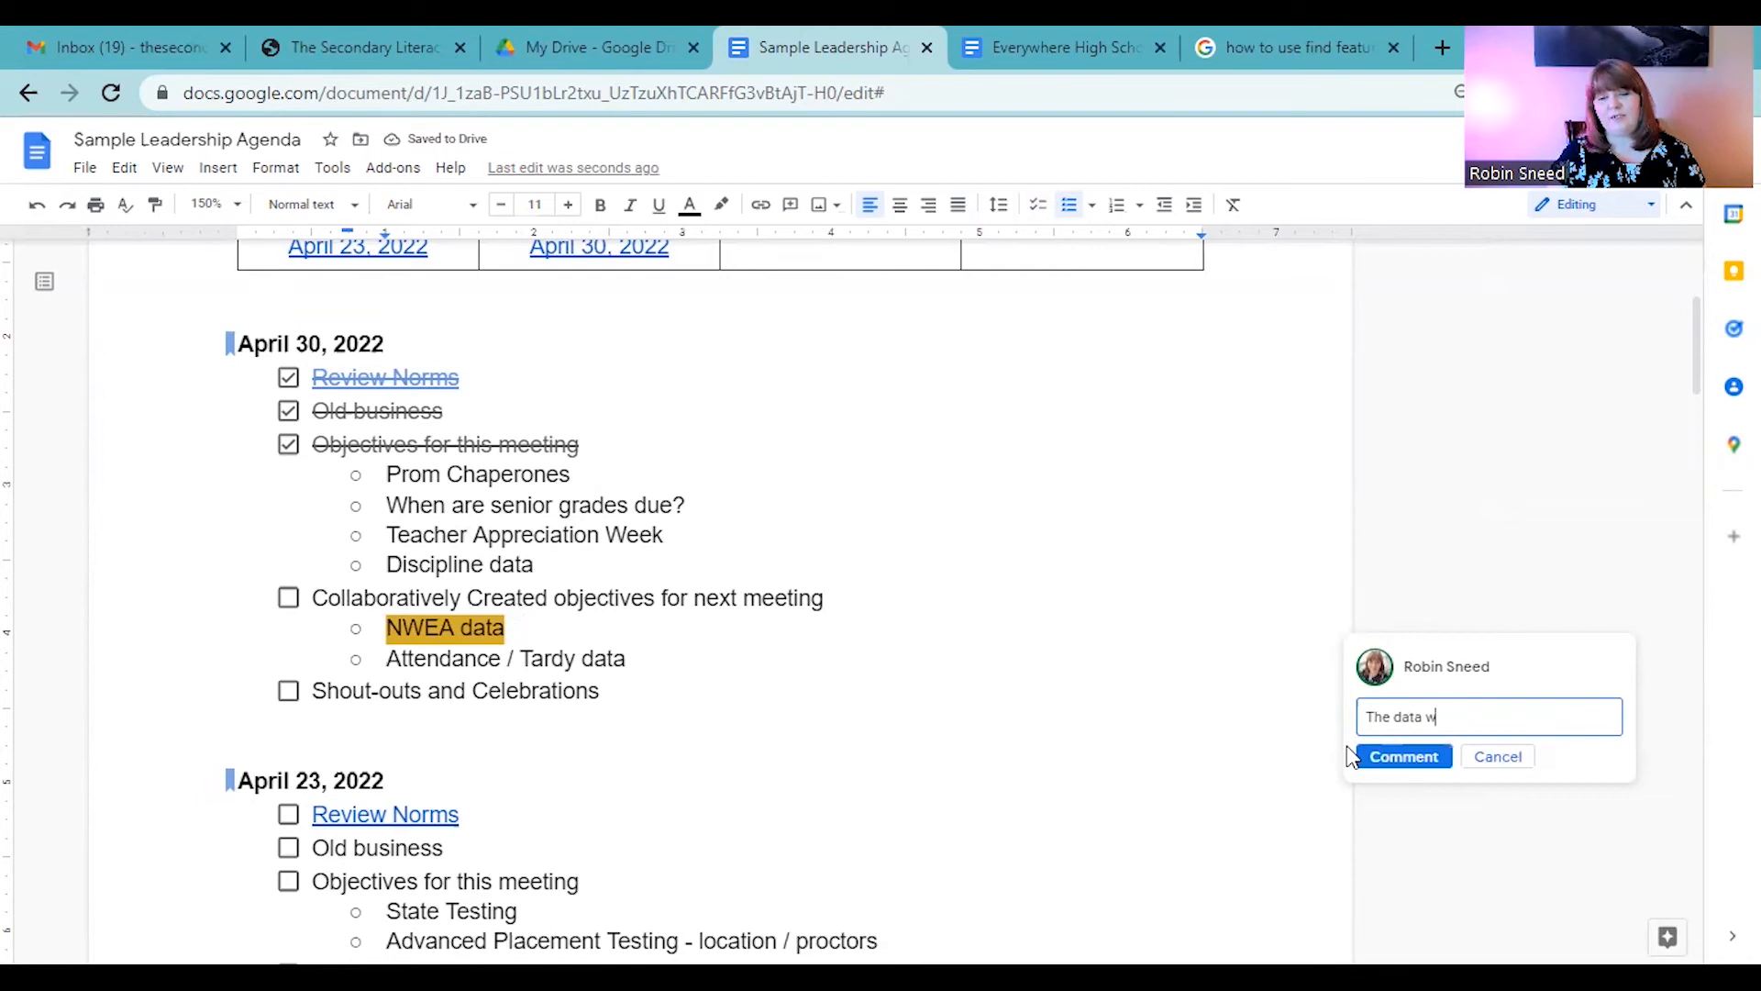
pyautogui.write('ill be incomplete due')
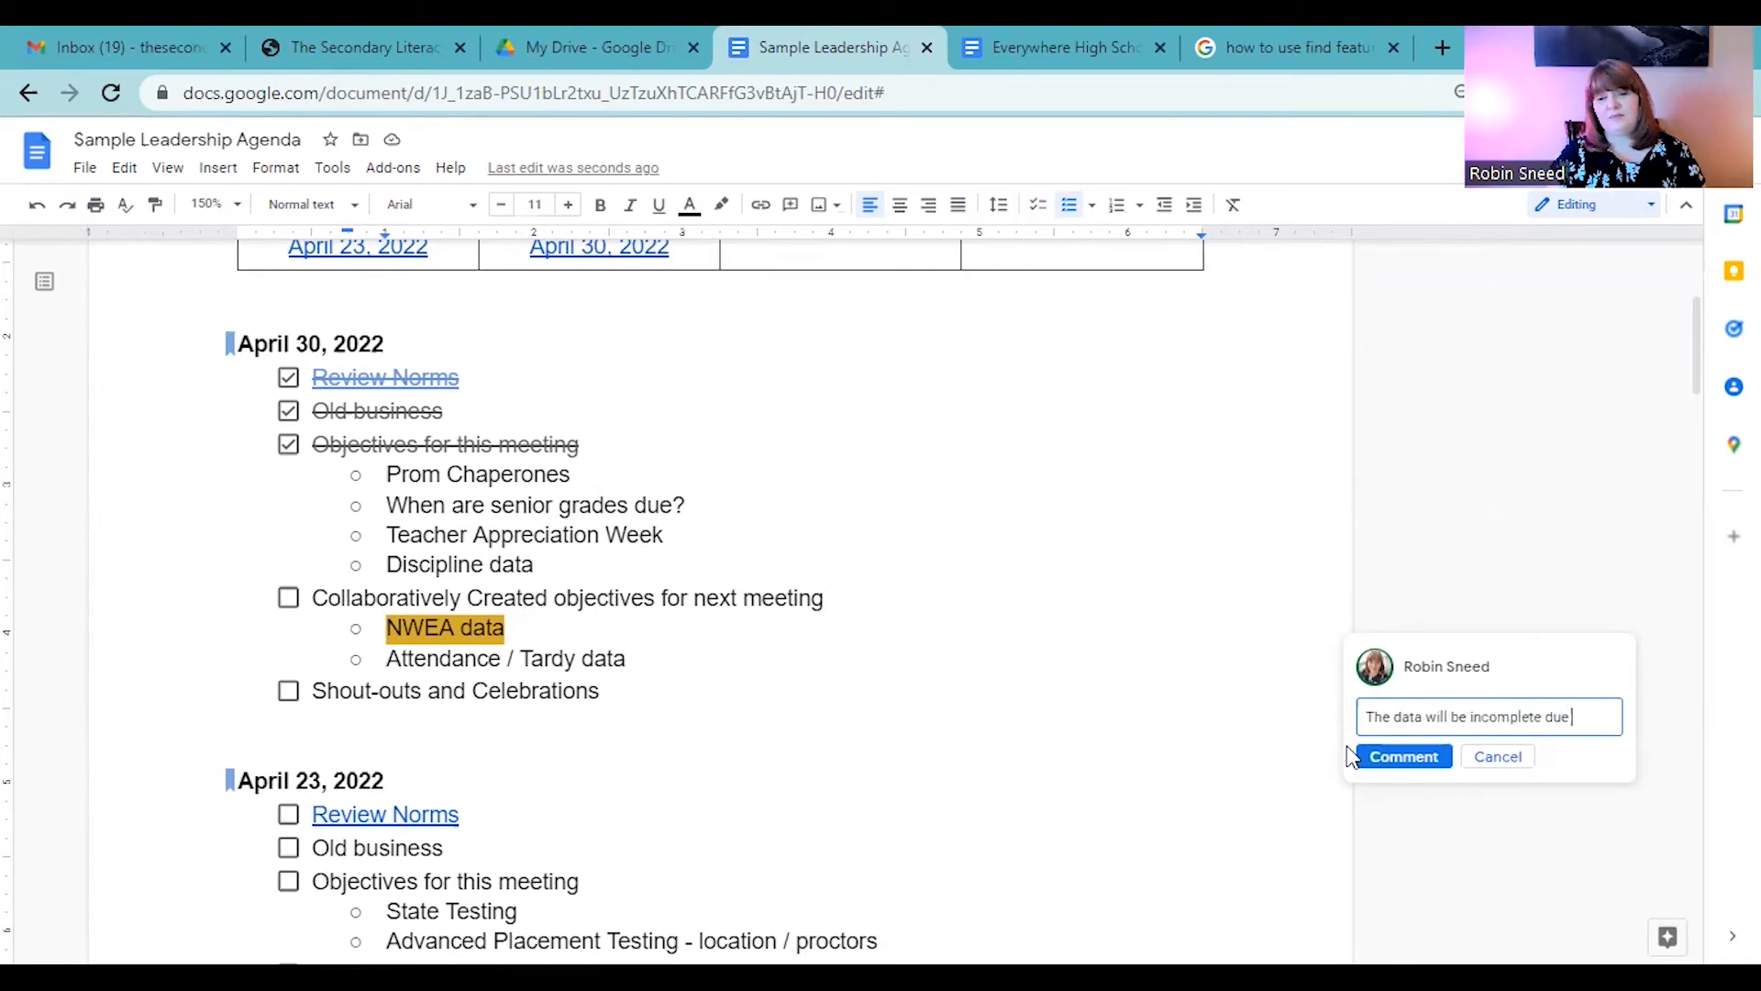
pyautogui.write(' to make-ups.')
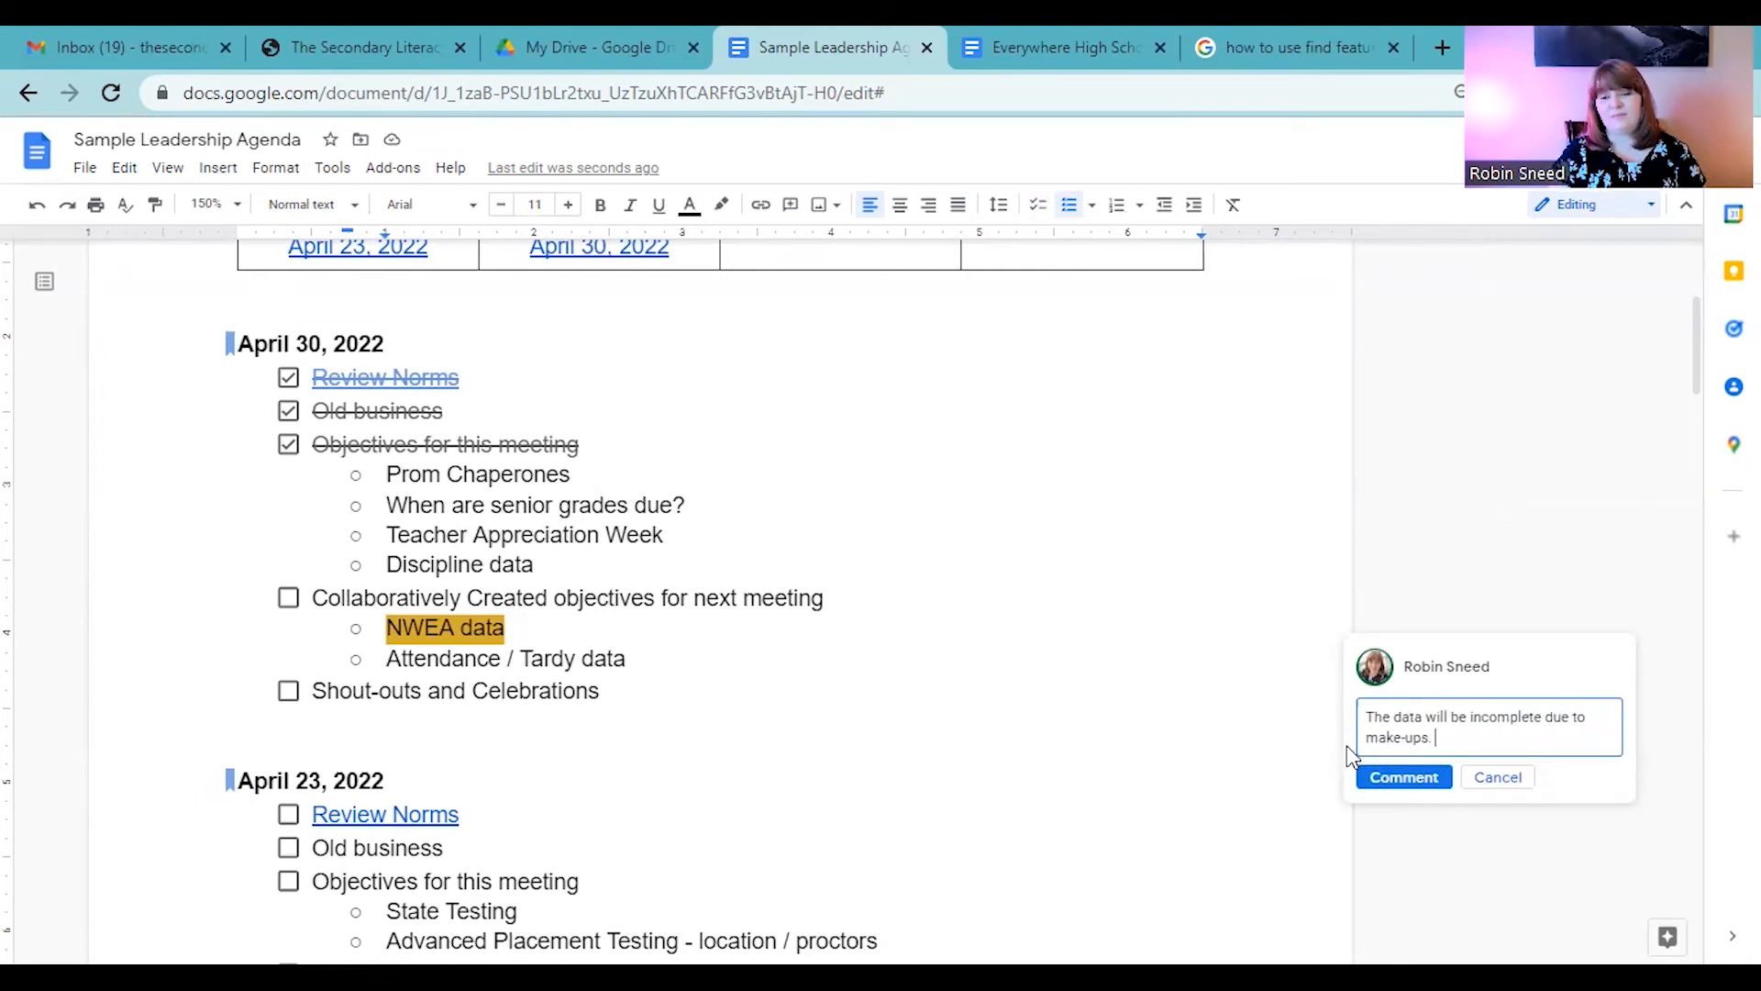
pyautogui.click(1399, 778)
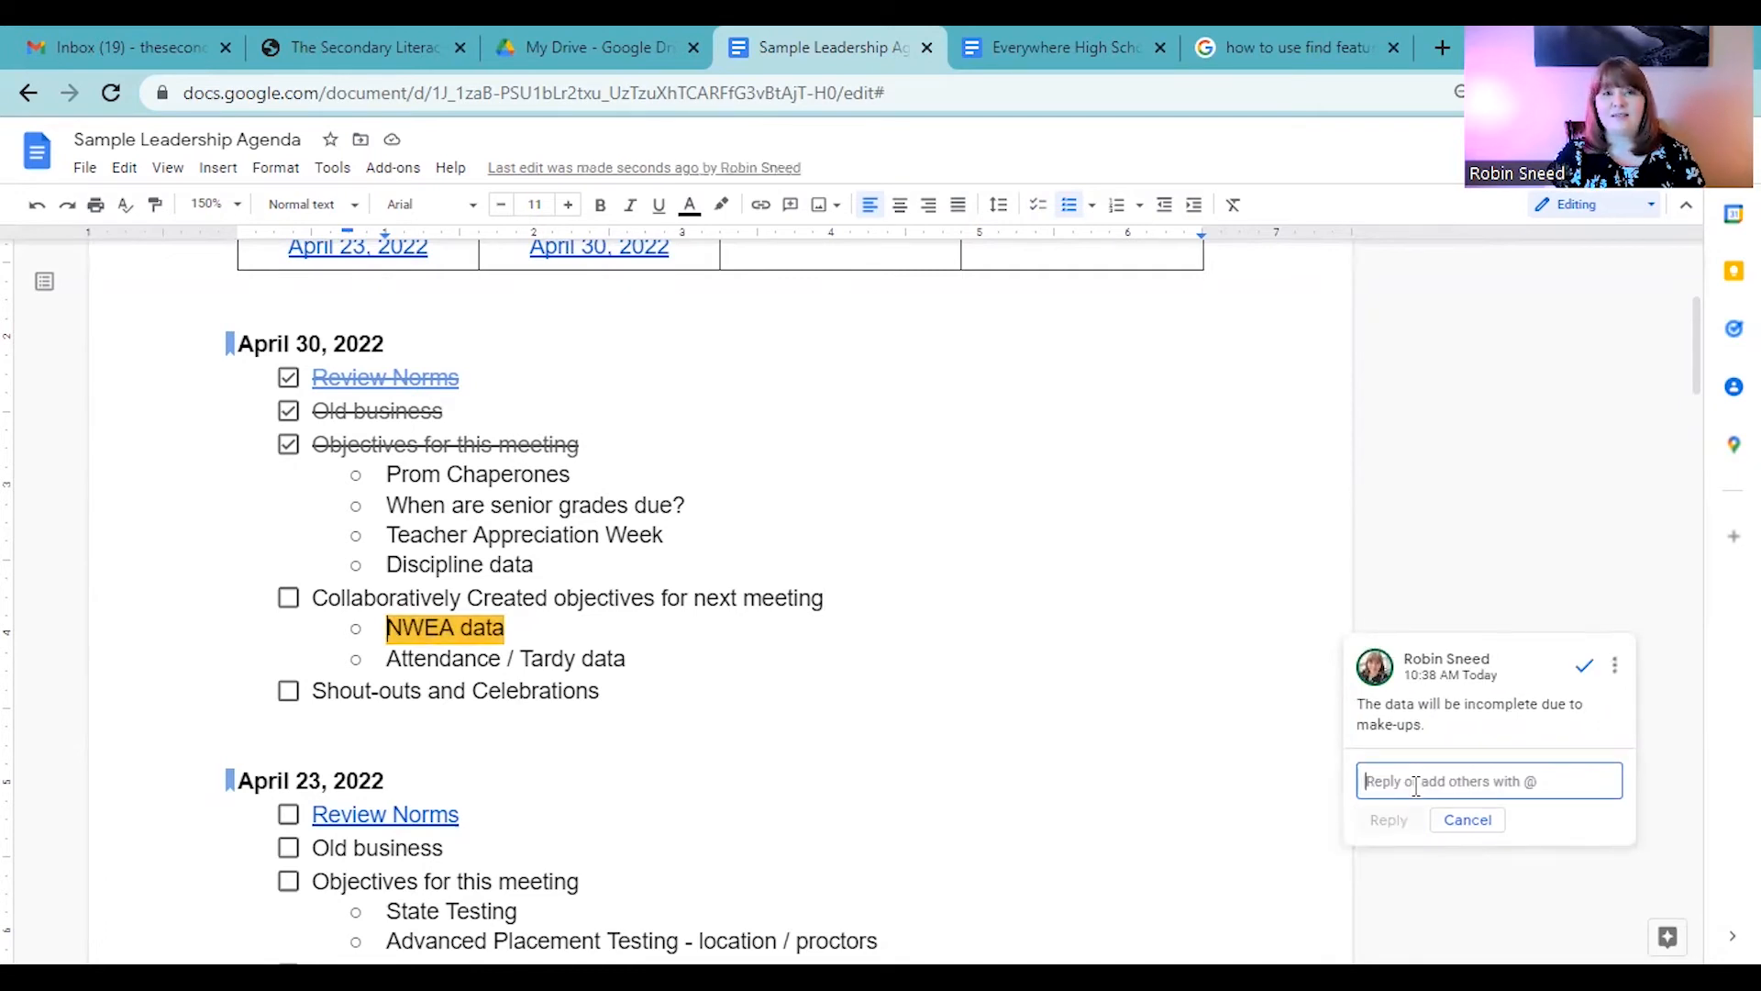
# - Comment on NWEA data with a mention of the document owner's Gmail account, assign it to that account, and mark the assignment as done
pyautogui.write('@r')
pyautogui.click(1419, 837)
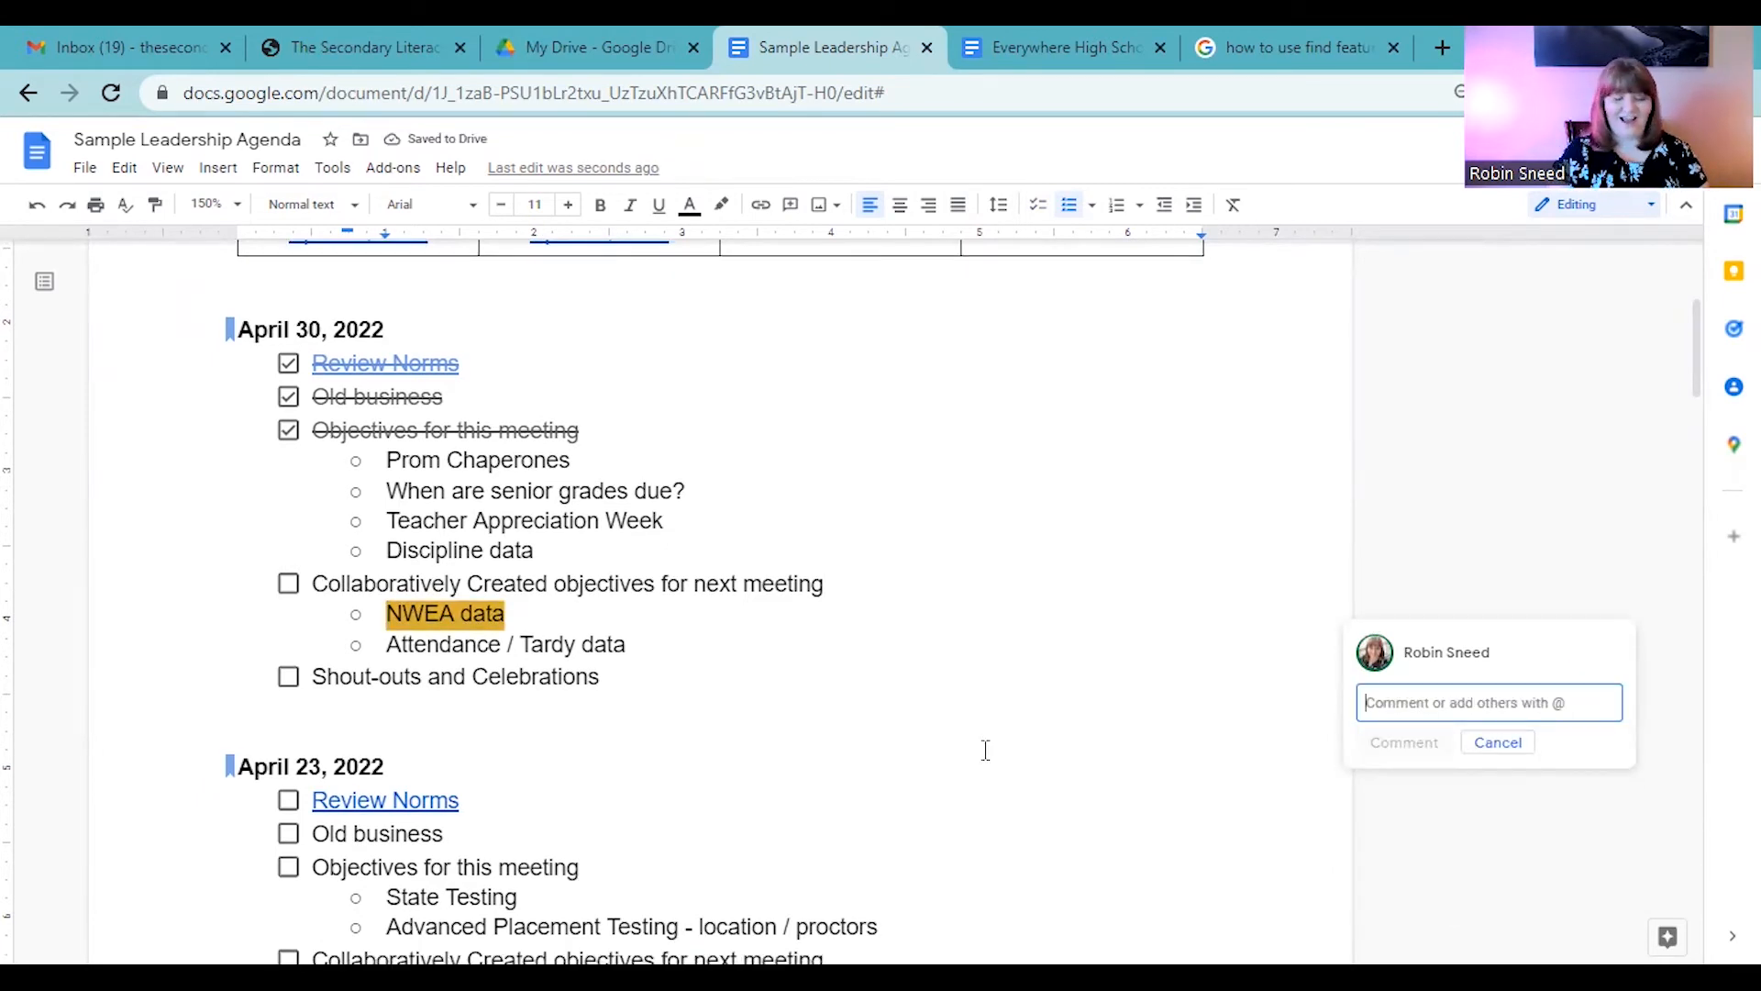
pyautogui.write('Wi')
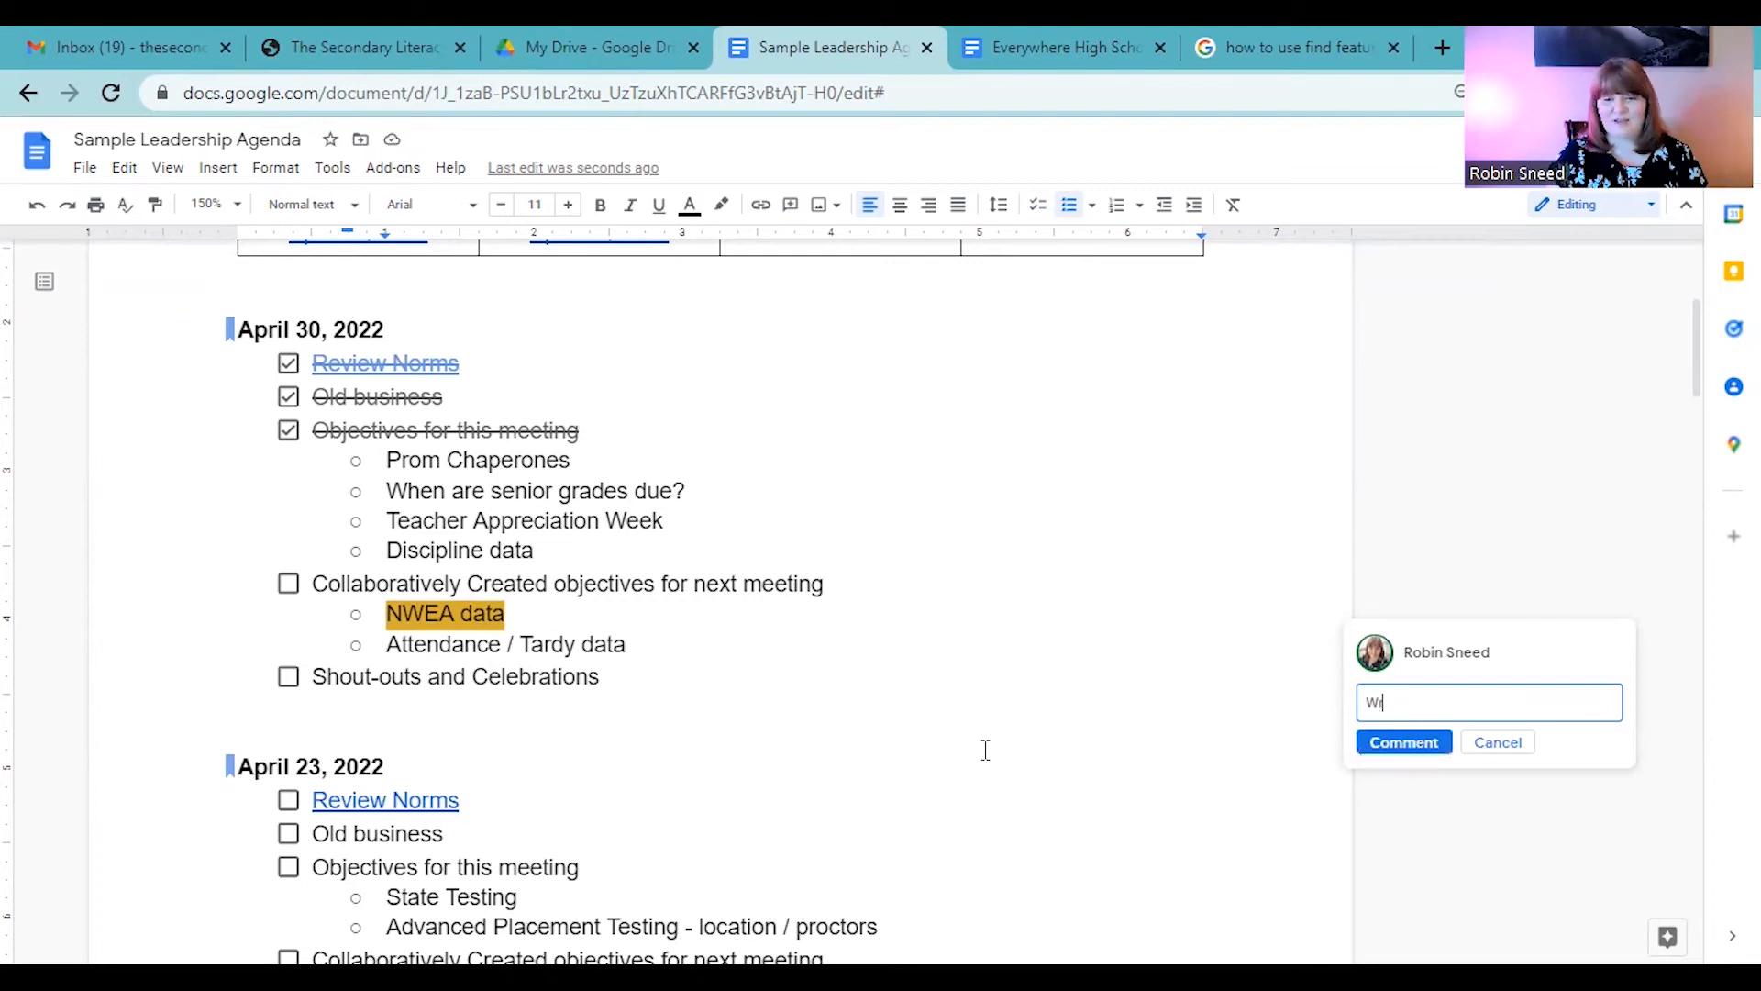
pyautogui.press('BackSpace')
pyautogui.write('@r')
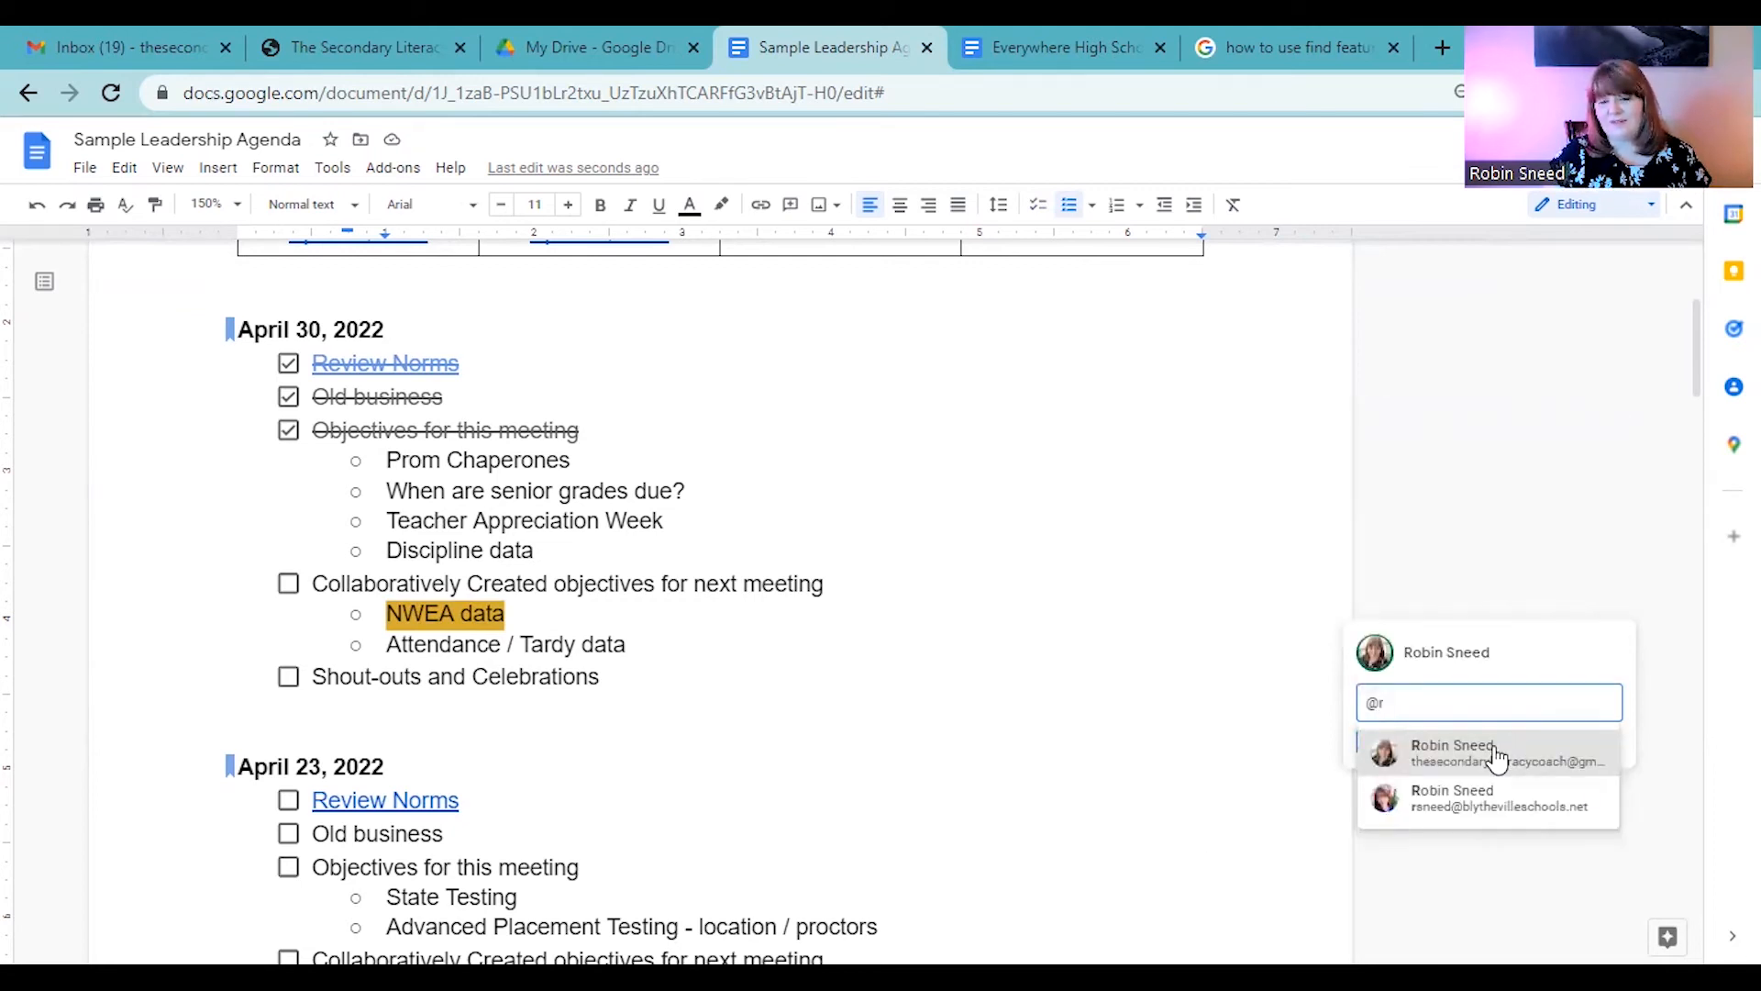
pyautogui.click(1498, 758)
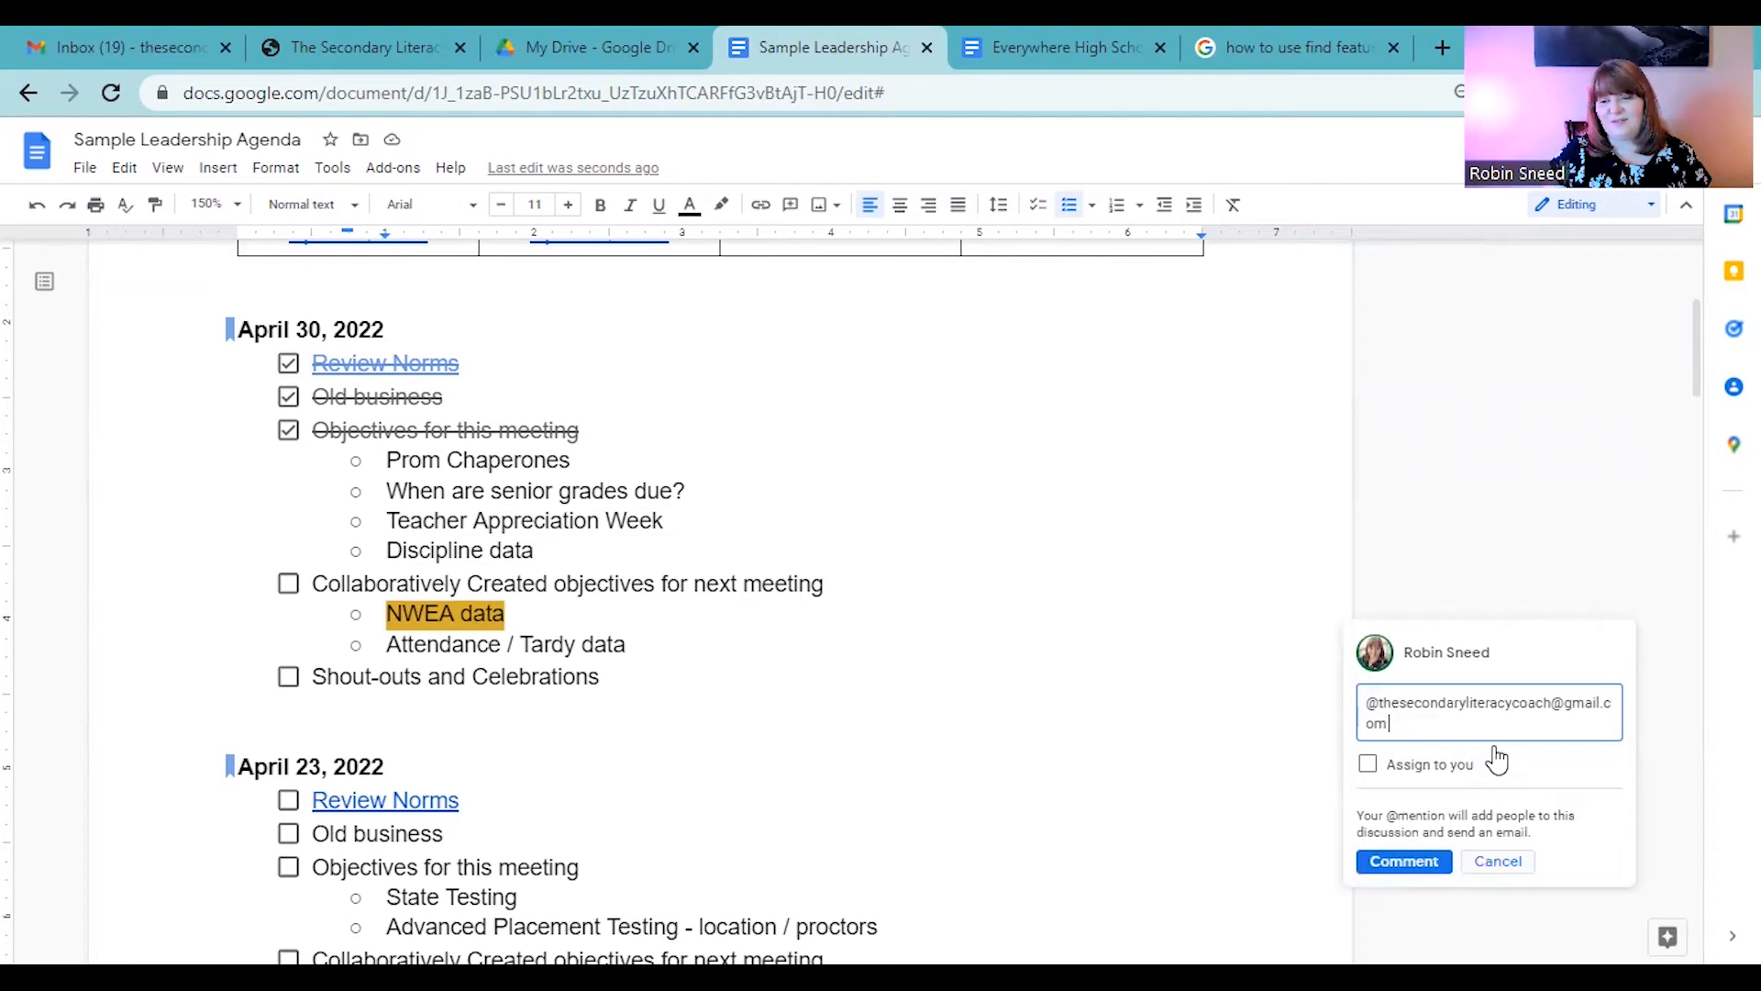
pyautogui.click(1368, 766)
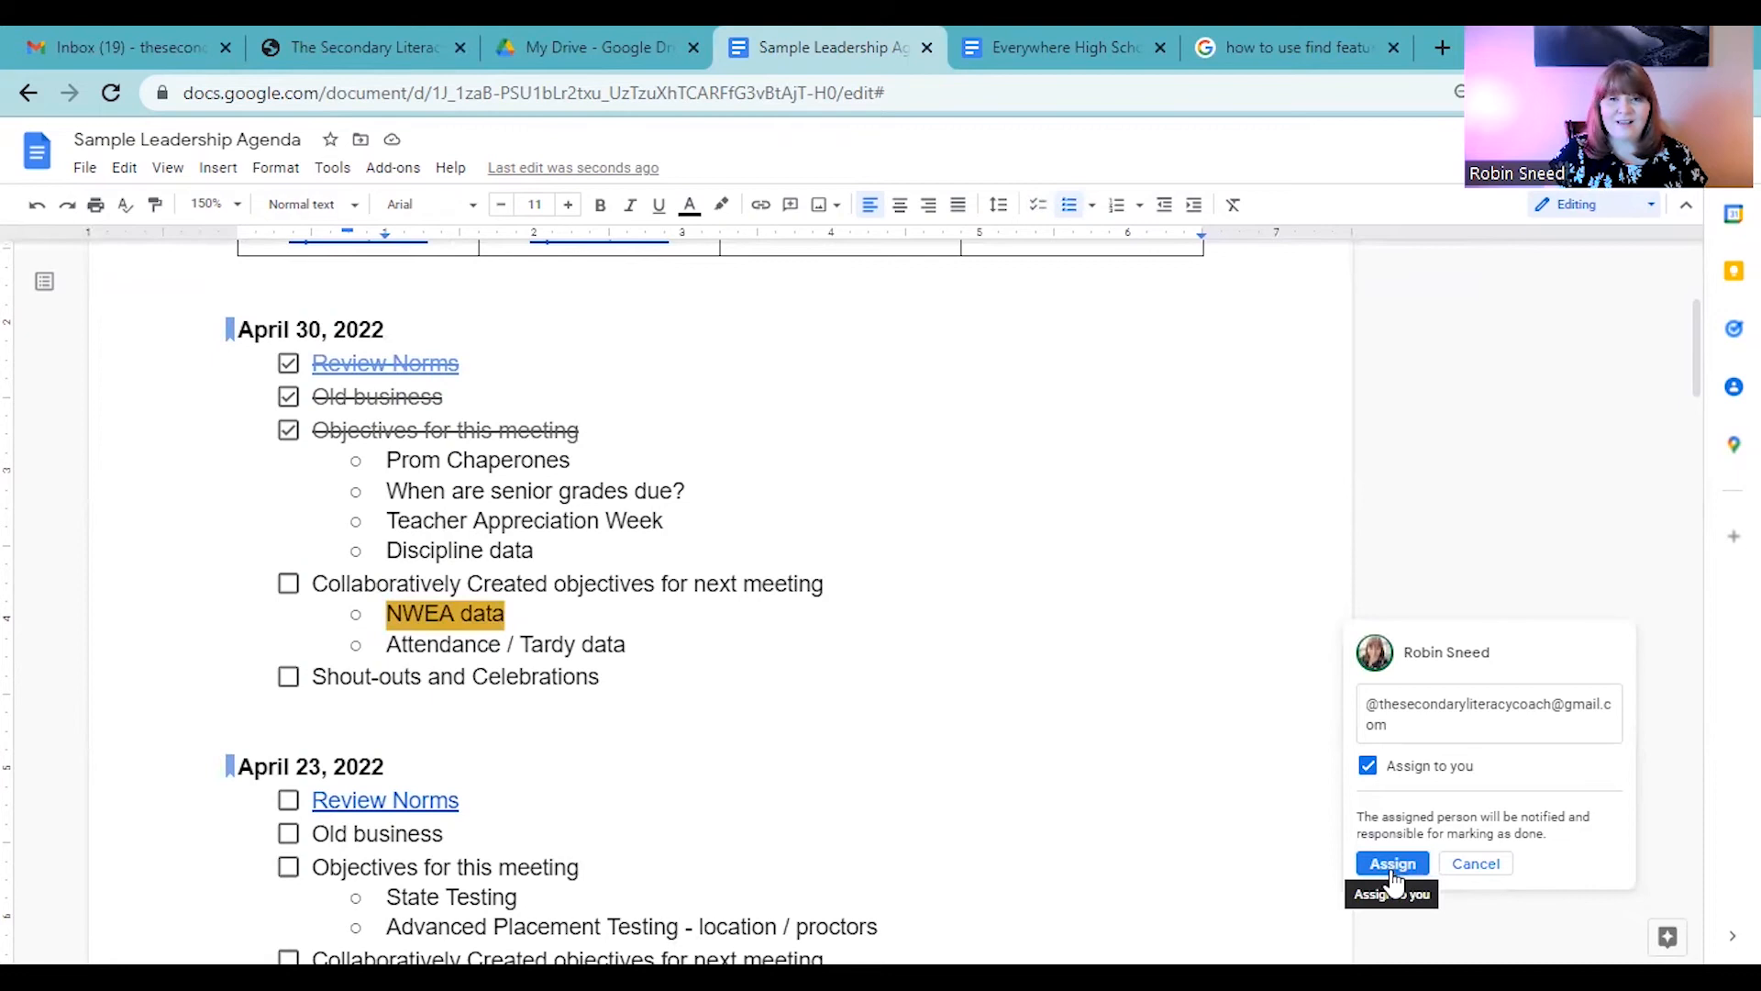
pyautogui.click(1393, 865)
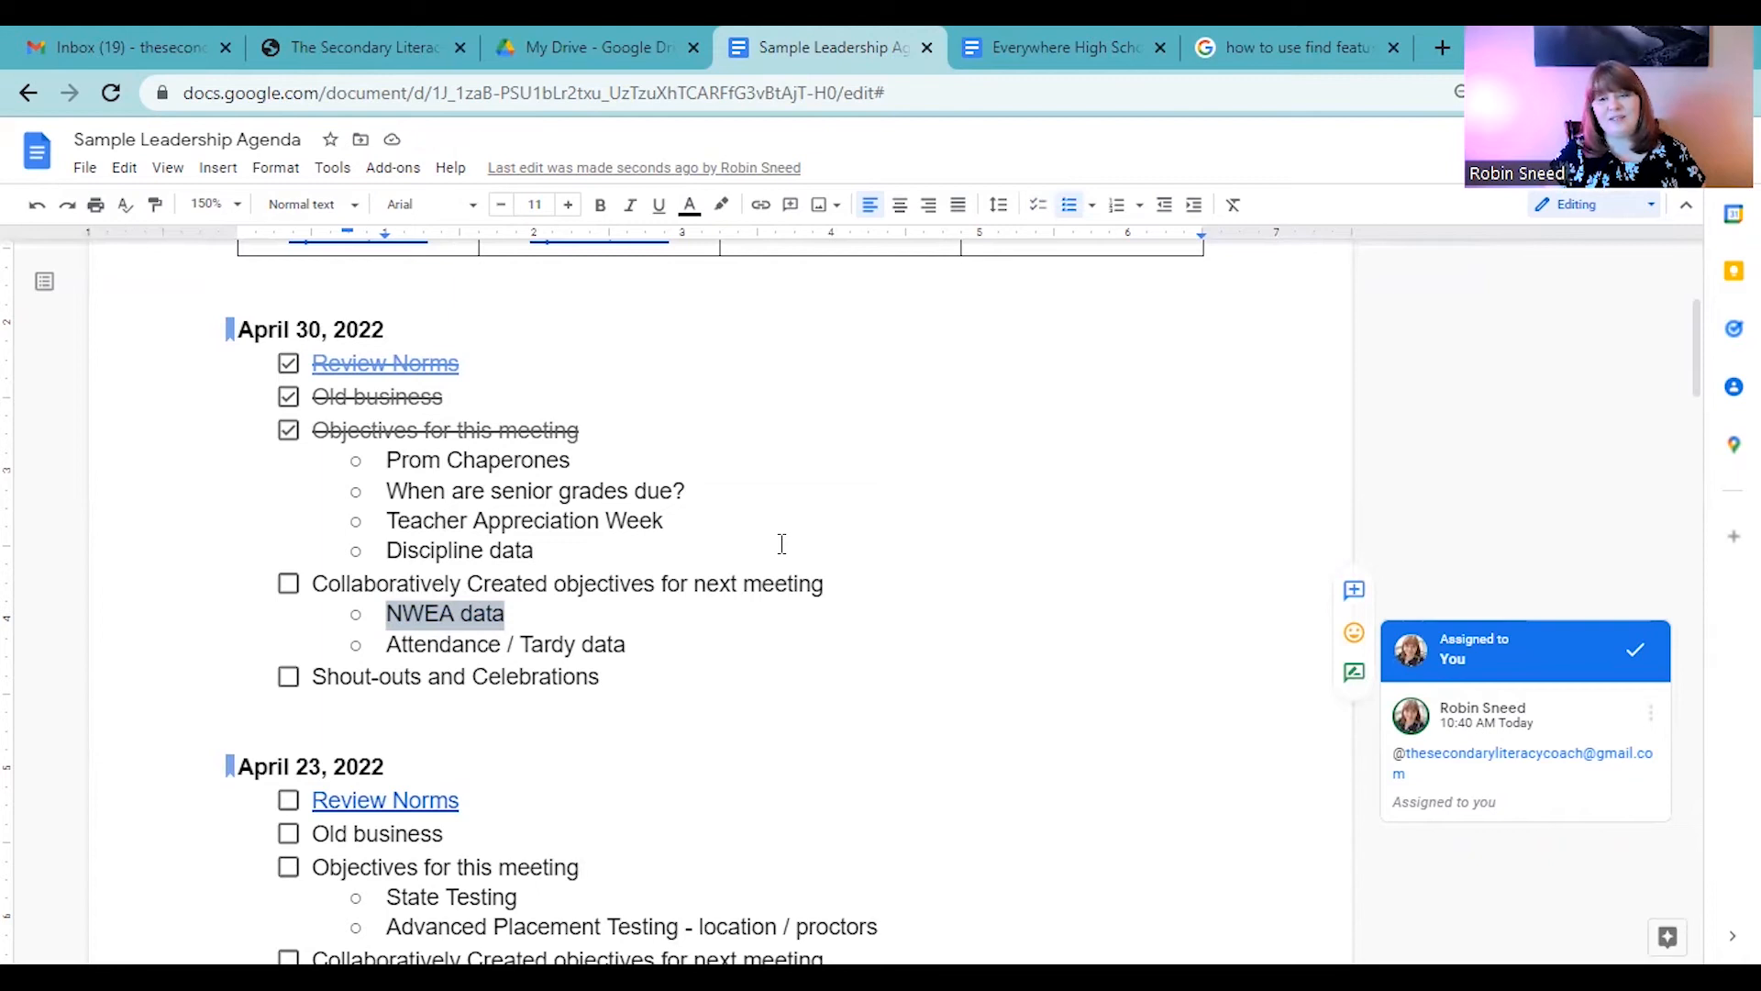
pyautogui.click(1636, 653)
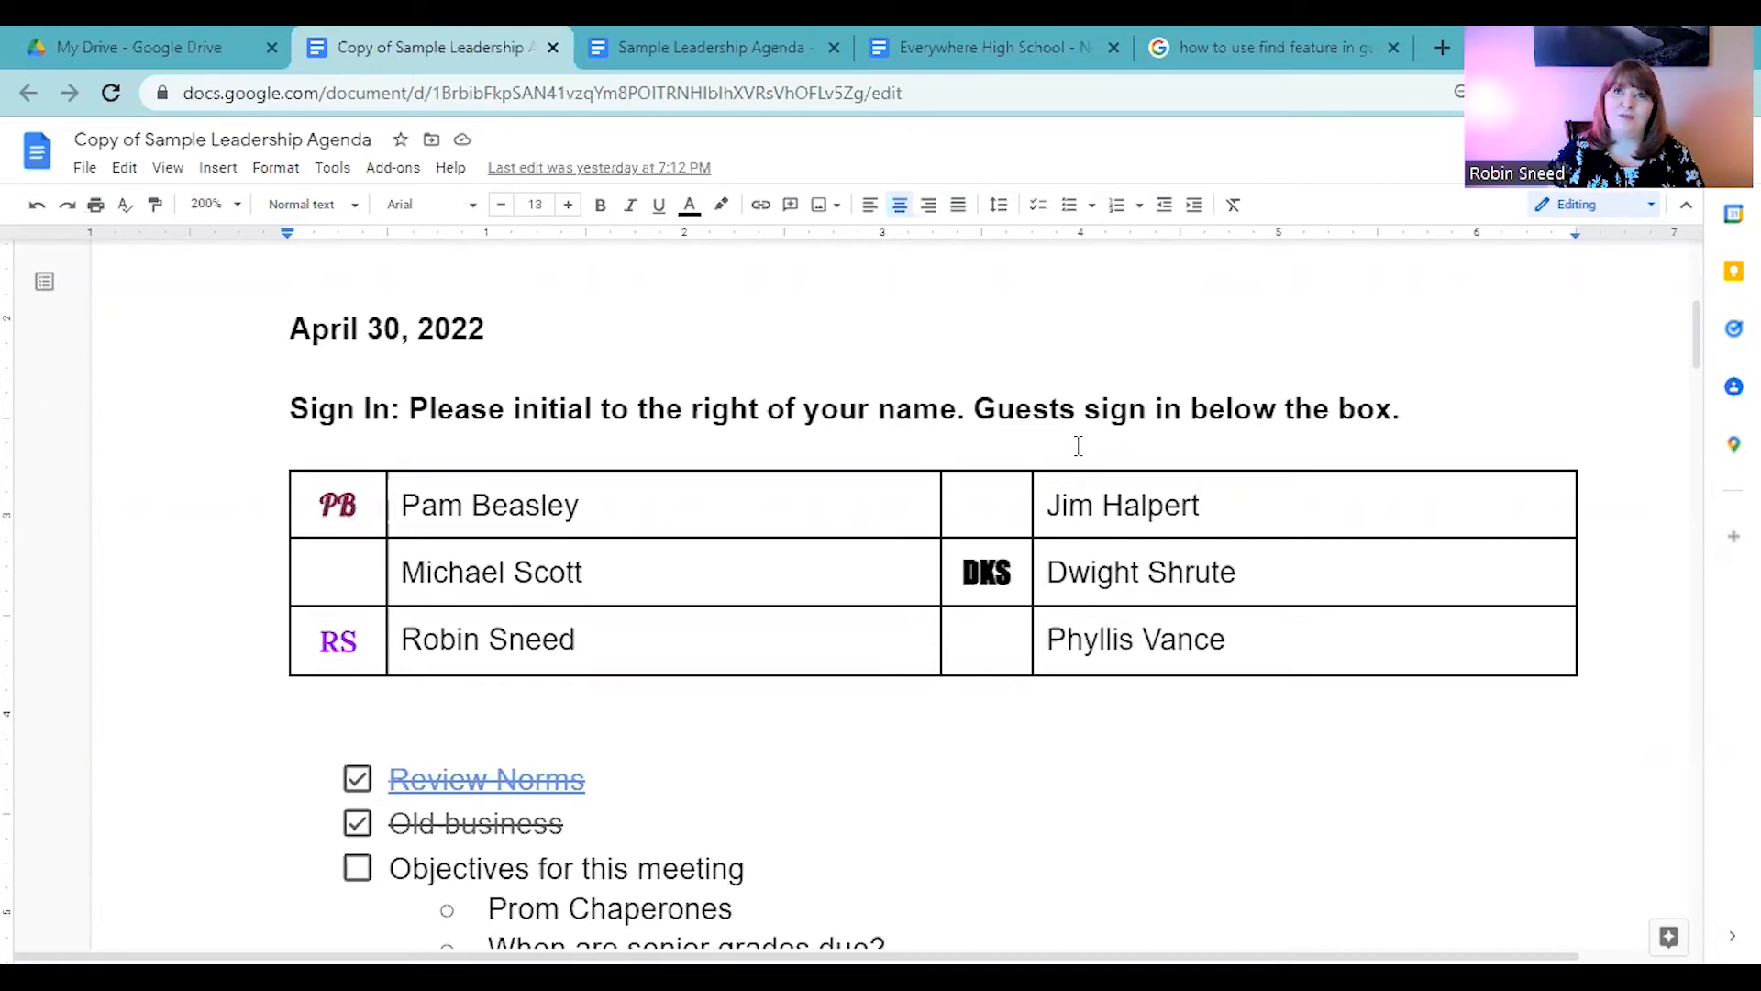
# - In Copy of Sample Leadership Agenda, enter the initials JH in the April 30, 2022 sign-in table's first row, formatted in Comic Sans MS and dark orange
pyautogui.click(981, 507)
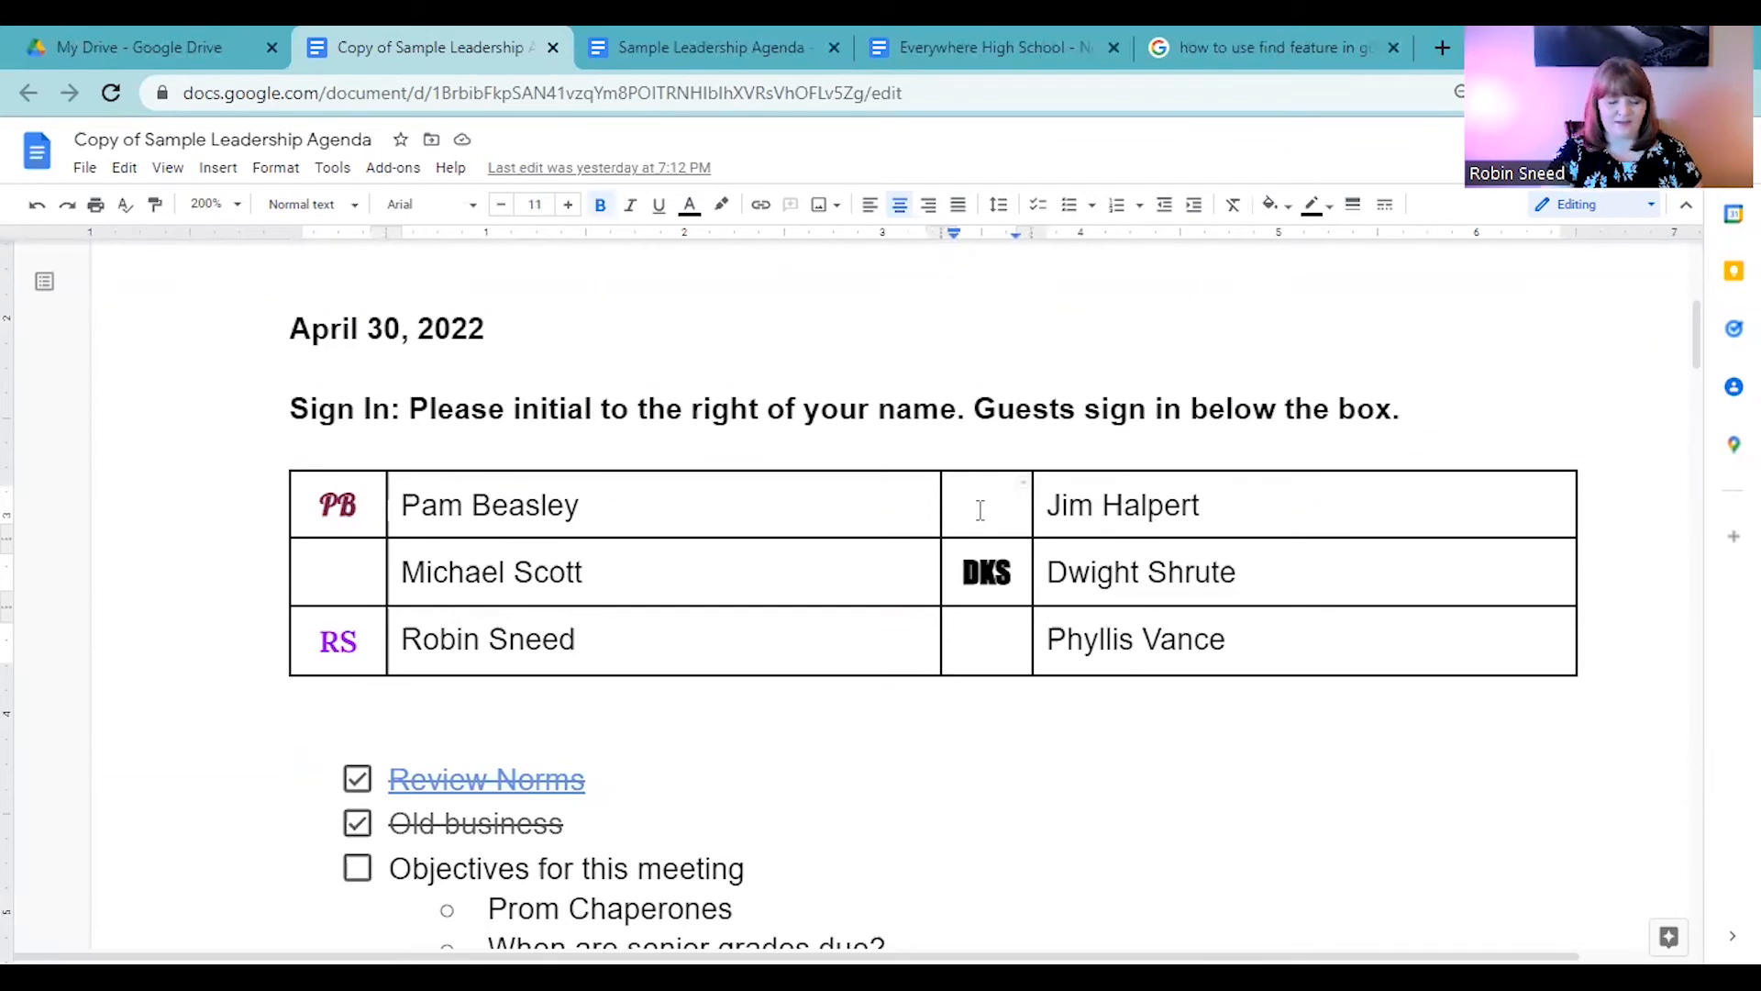
pyautogui.write('JH')
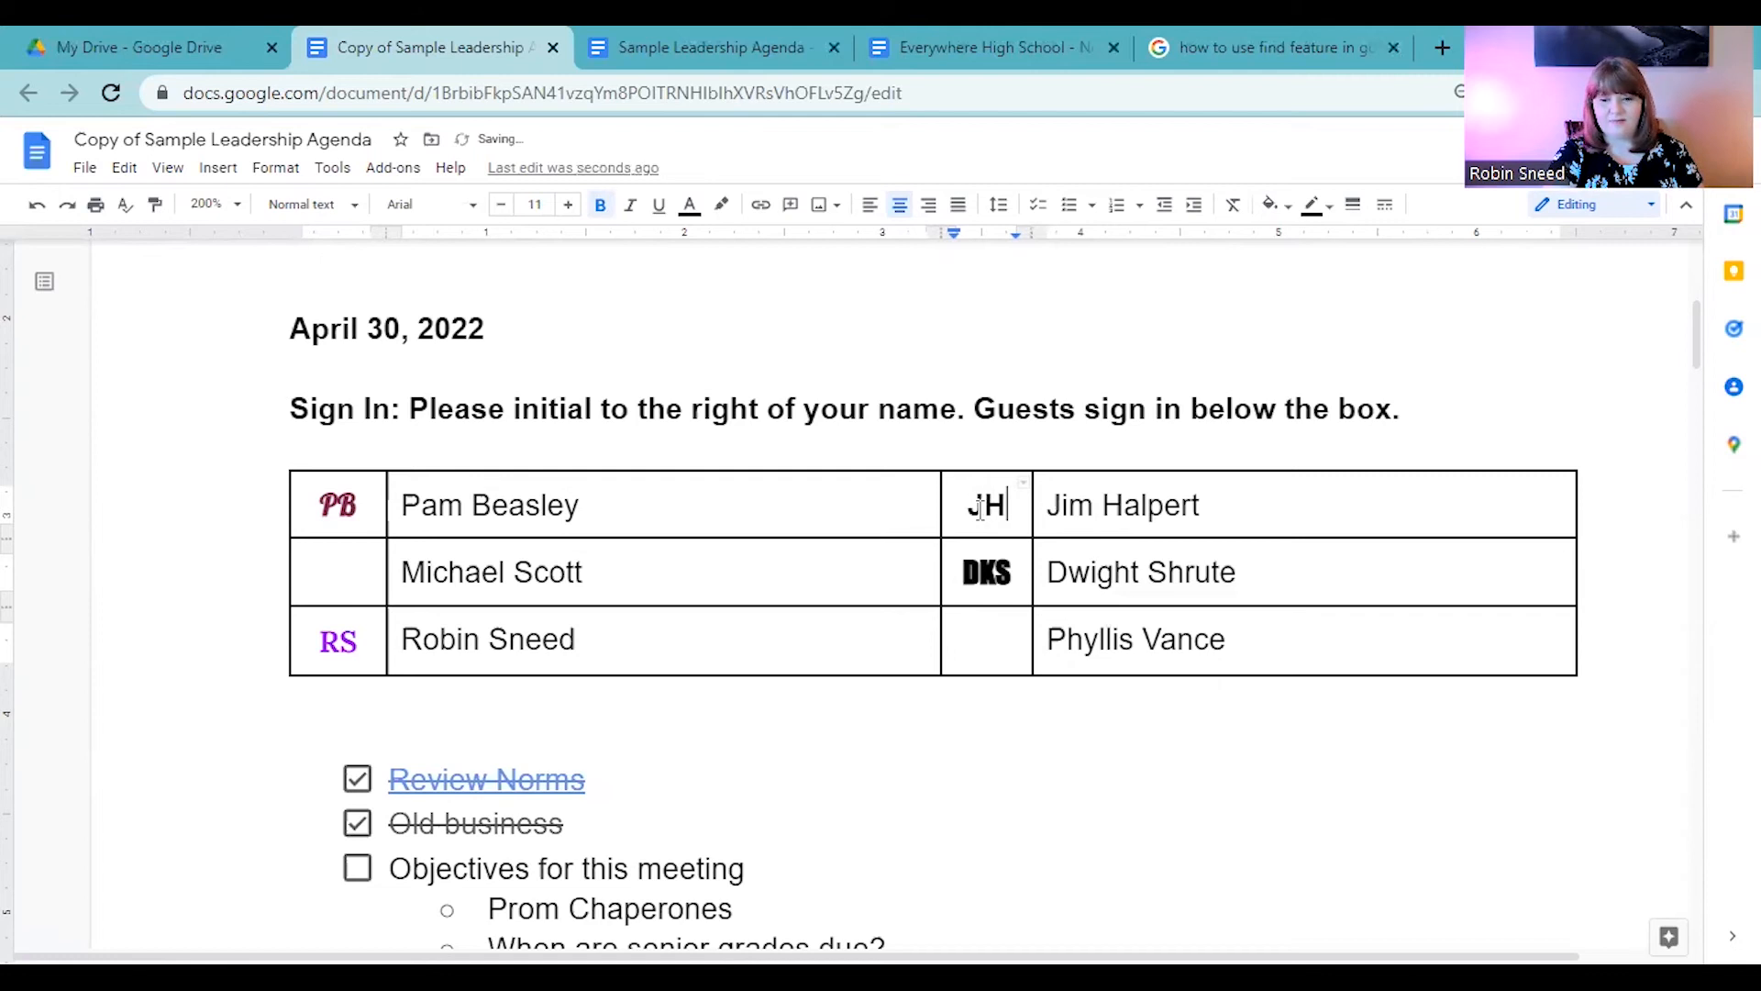
pyautogui.moveTo(1015, 510); pyautogui.dragTo(965, 510)
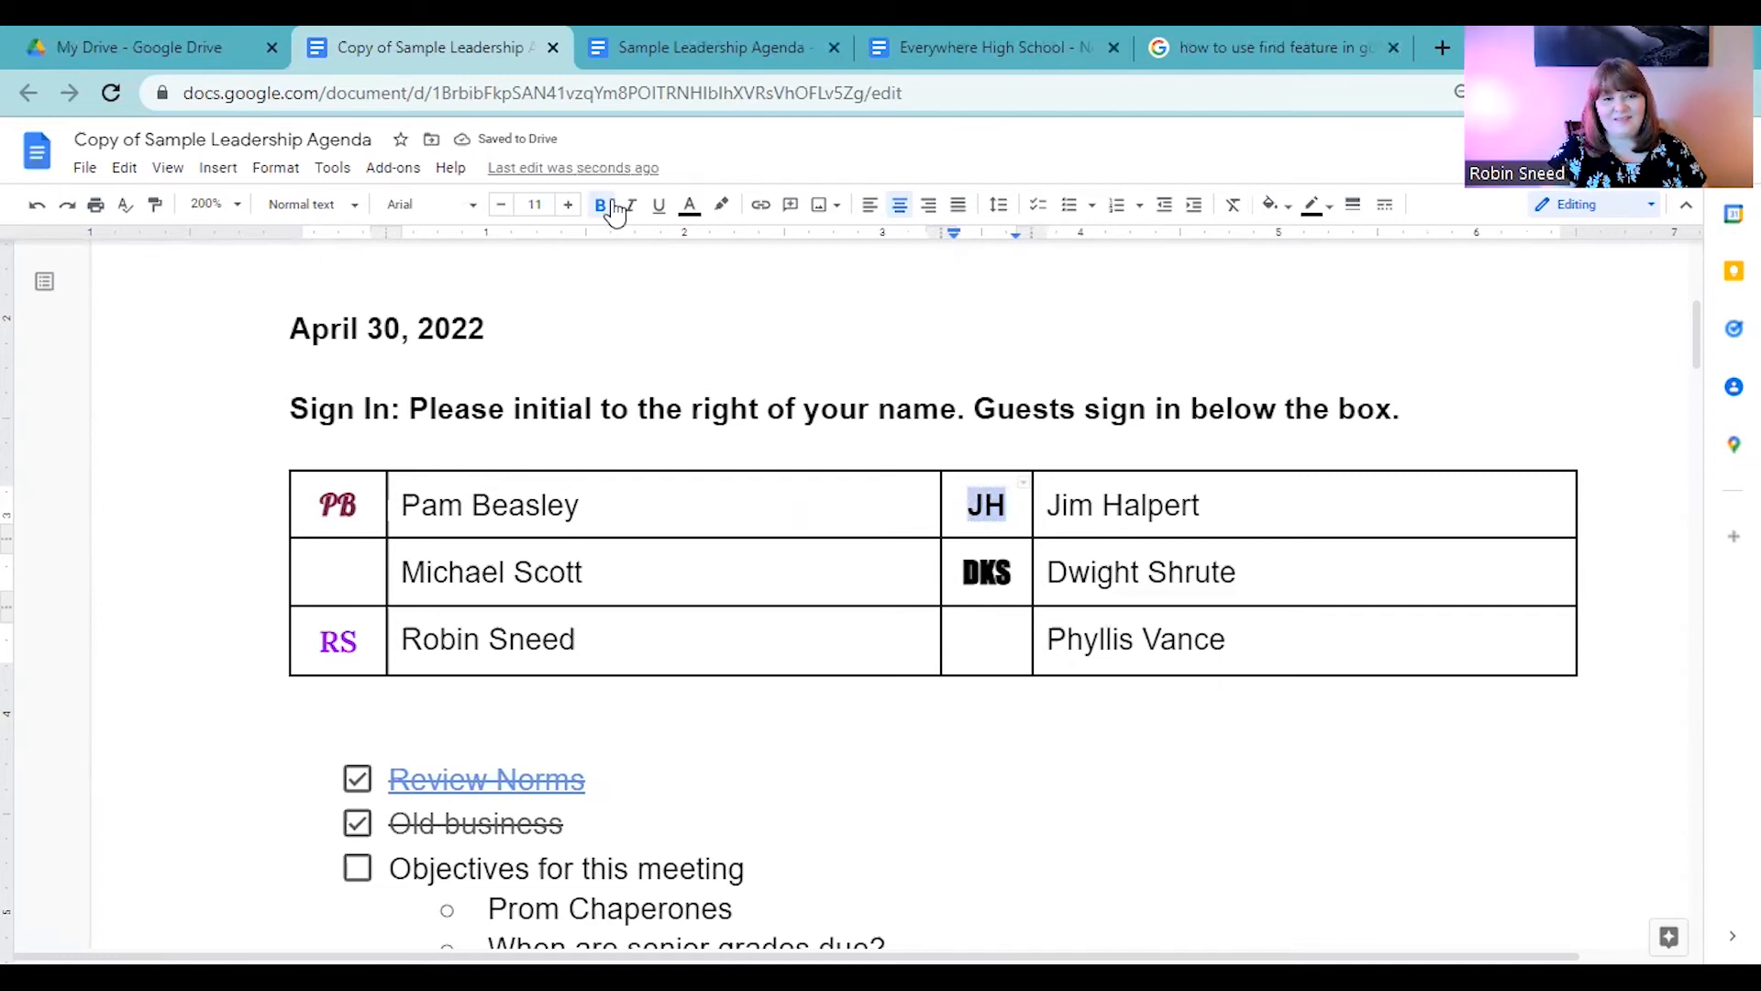
pyautogui.click(472, 215)
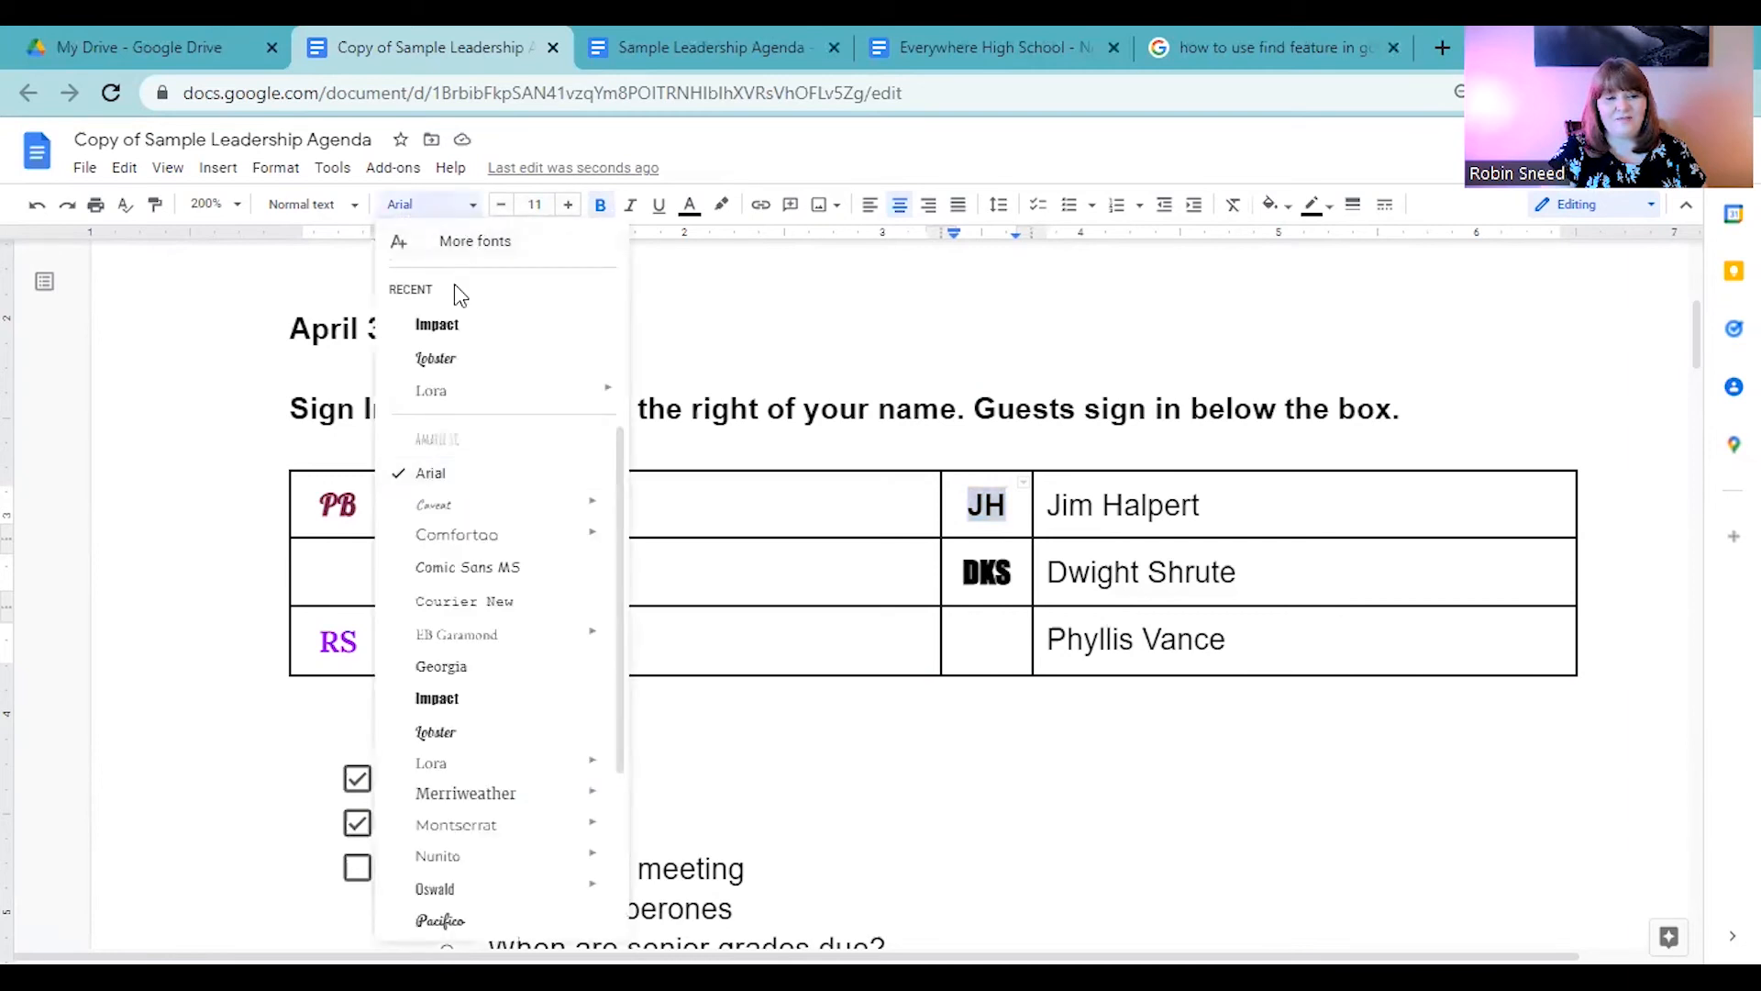
pyautogui.moveTo(440, 410)
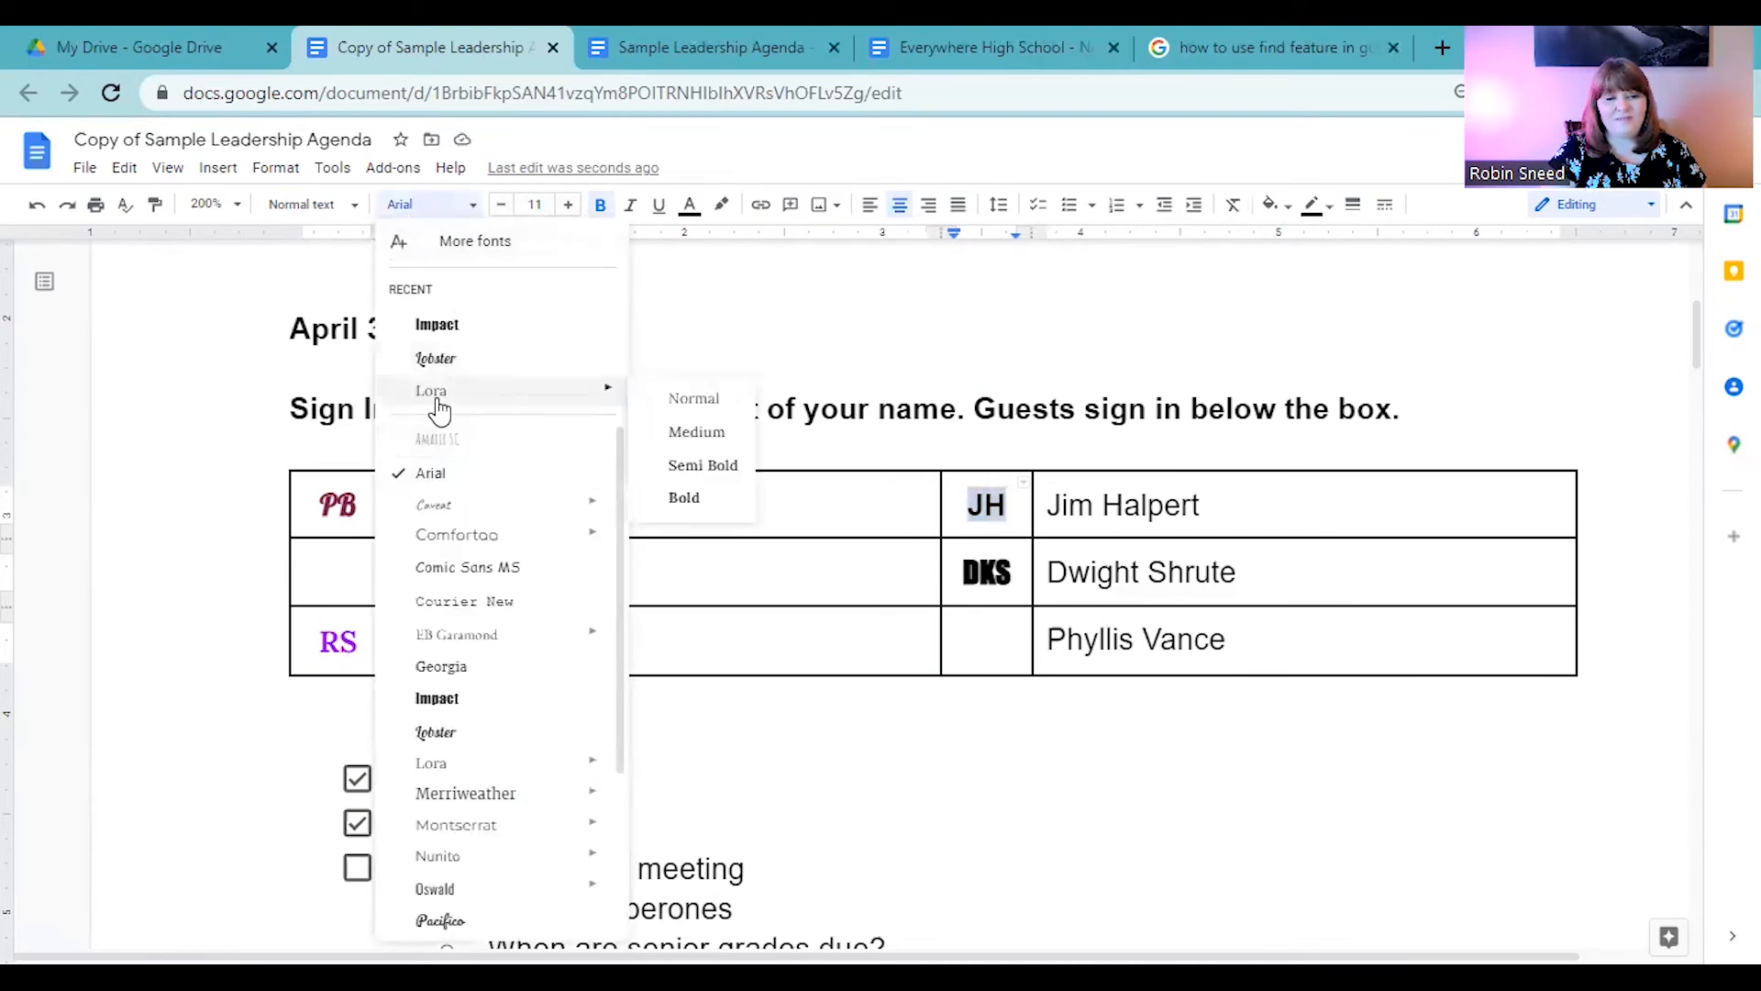
pyautogui.click(471, 568)
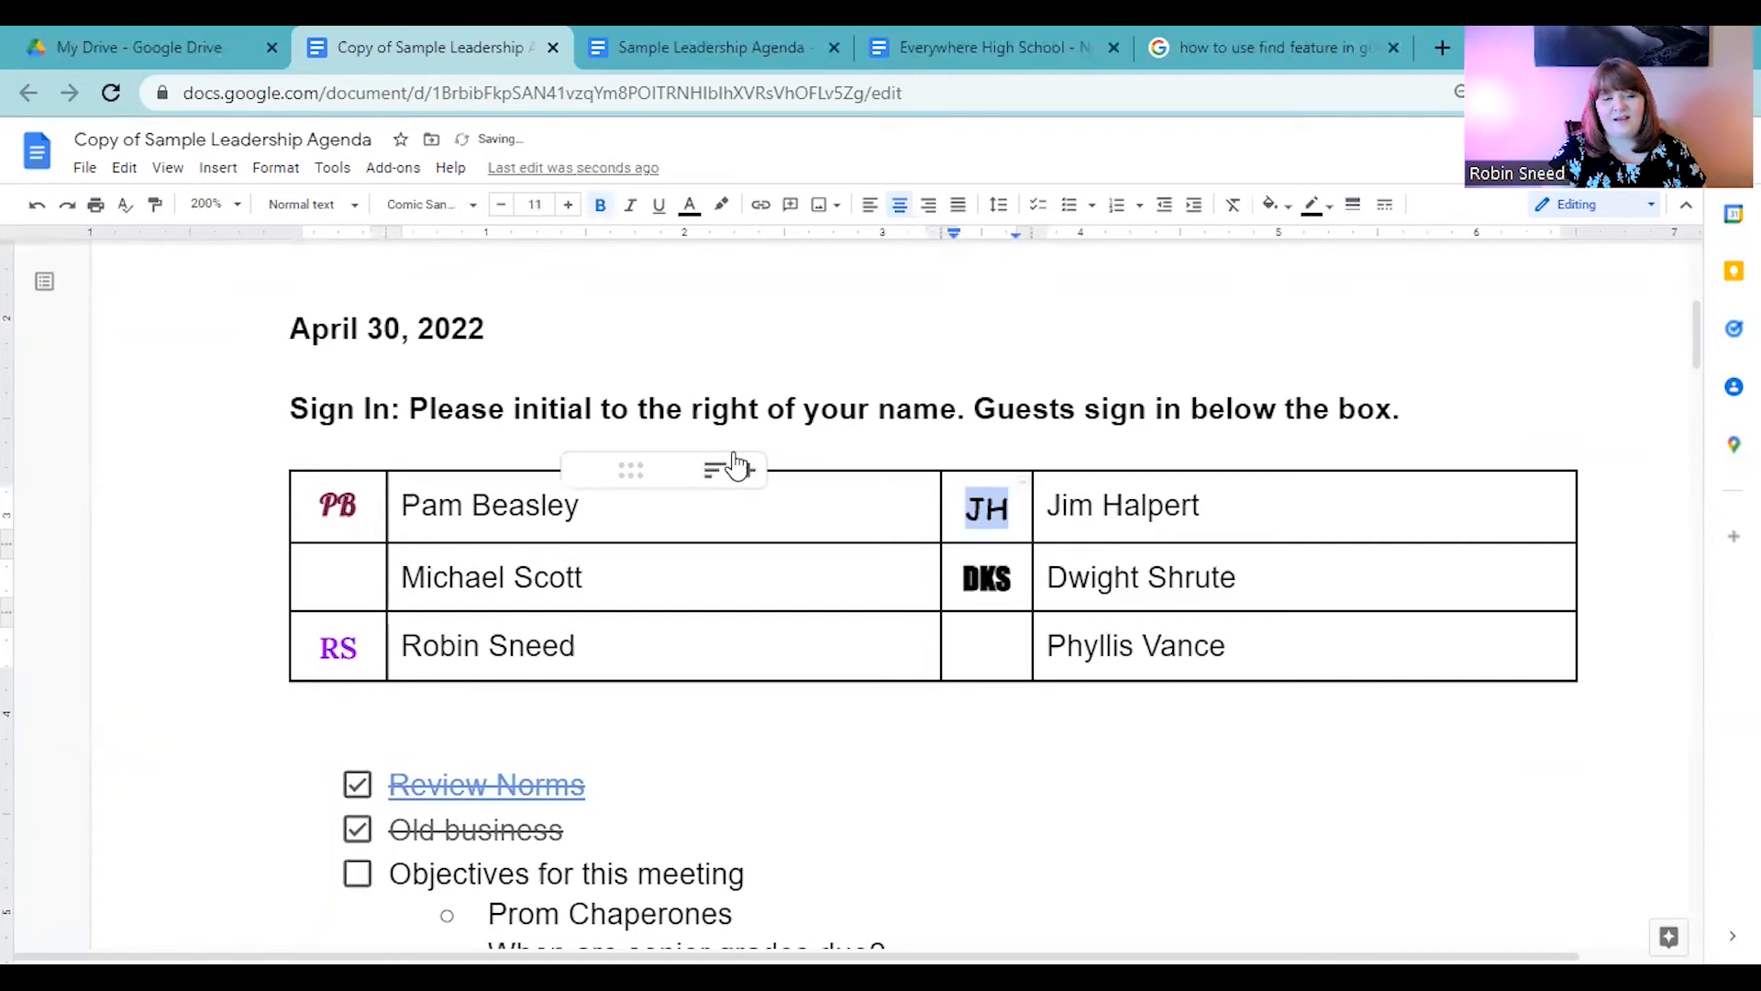
pyautogui.click(688, 207)
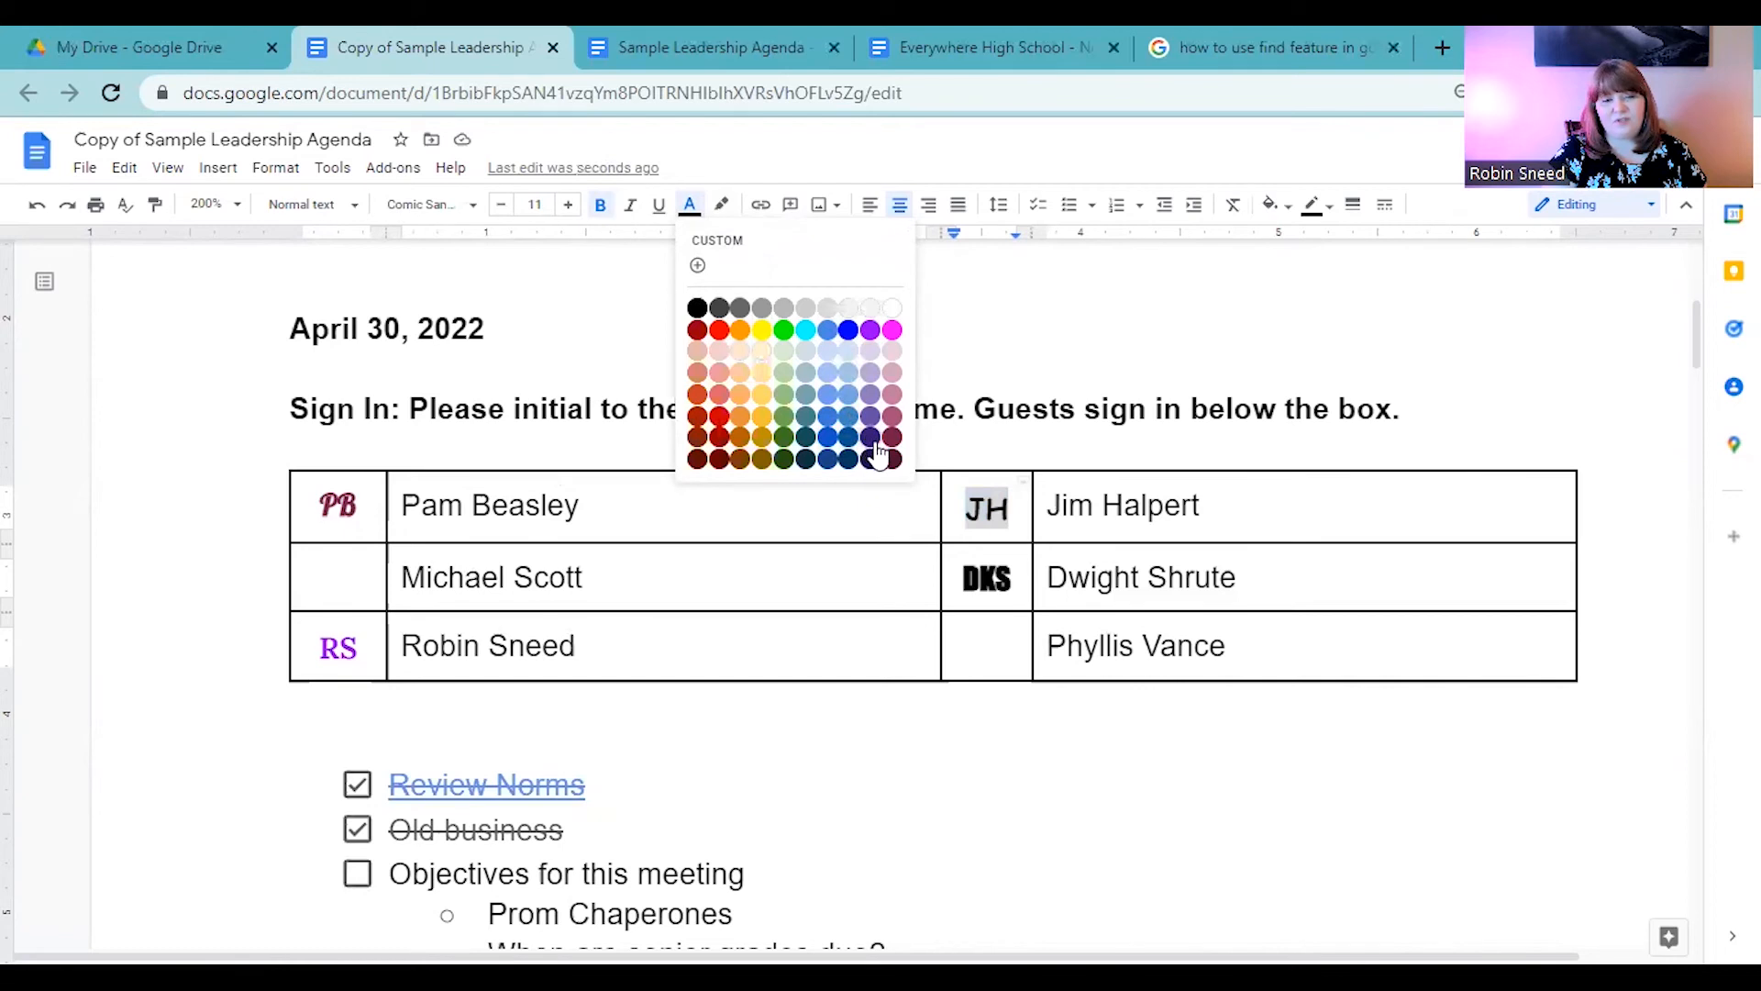
pyautogui.click(741, 438)
pyautogui.click(843, 414)
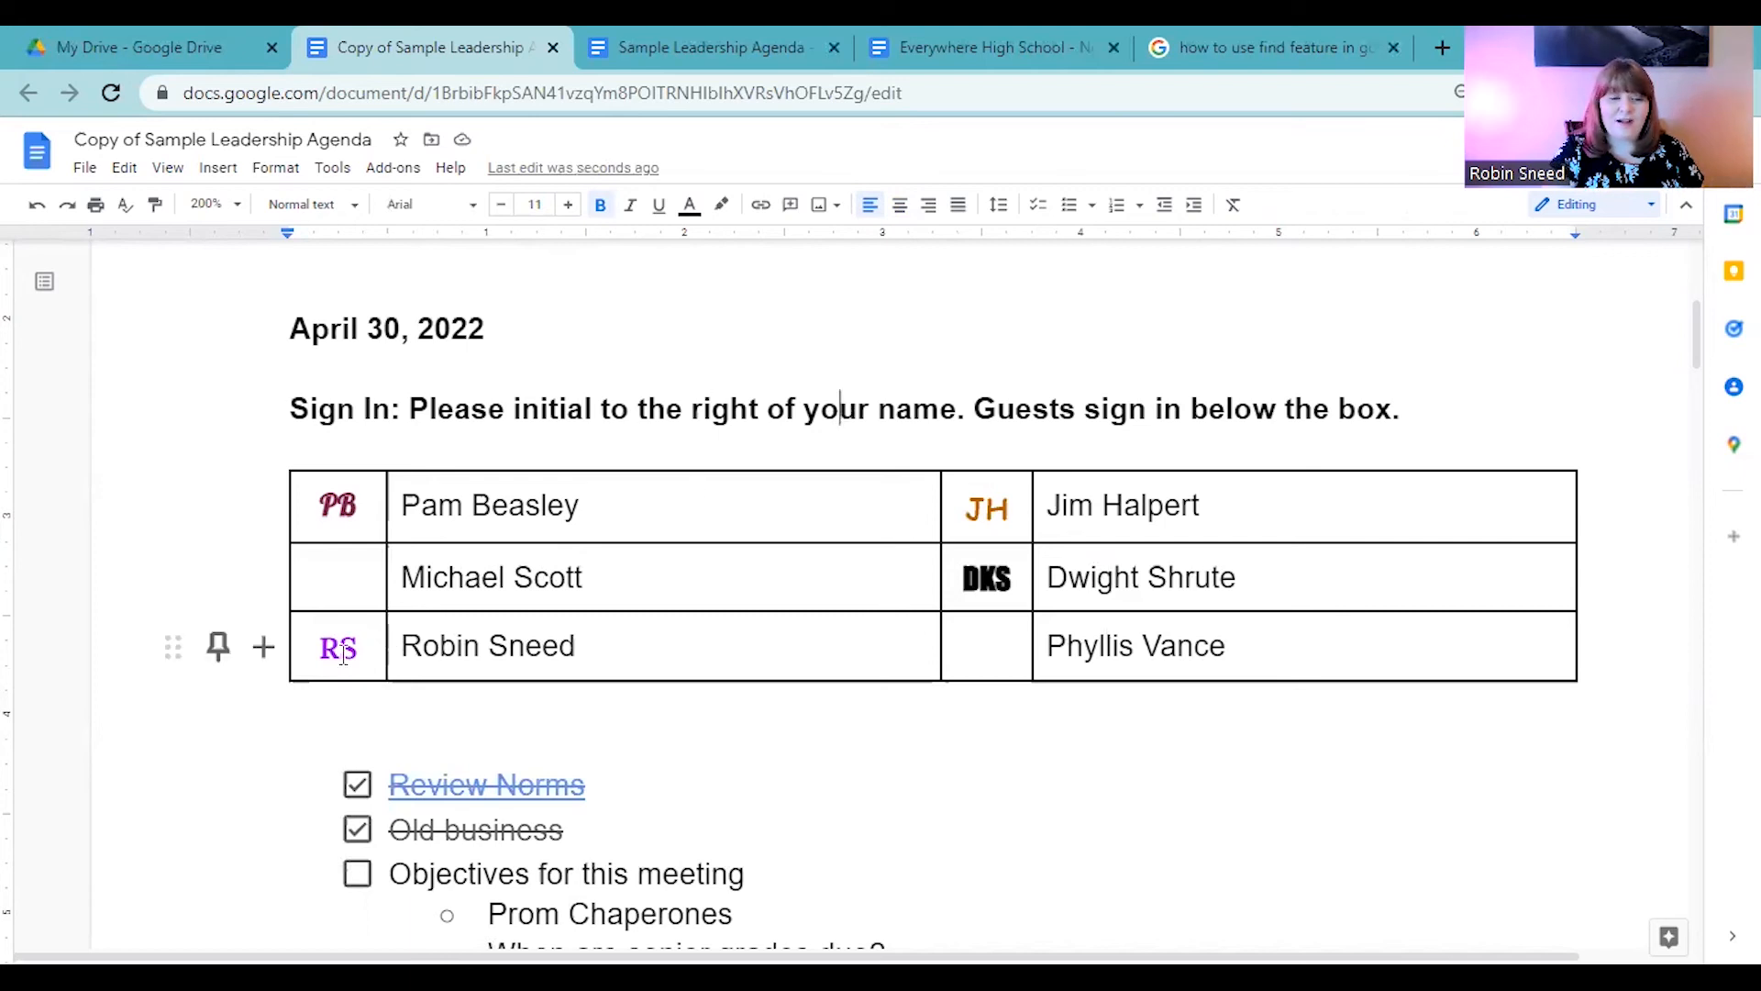
# - Add a May 2, 2022 entry above April 30, 2022 and paste a copy of the April 30 sign-in line and table beneath it
pyautogui.moveTo(594, 621); pyautogui.dragTo(291, 360)
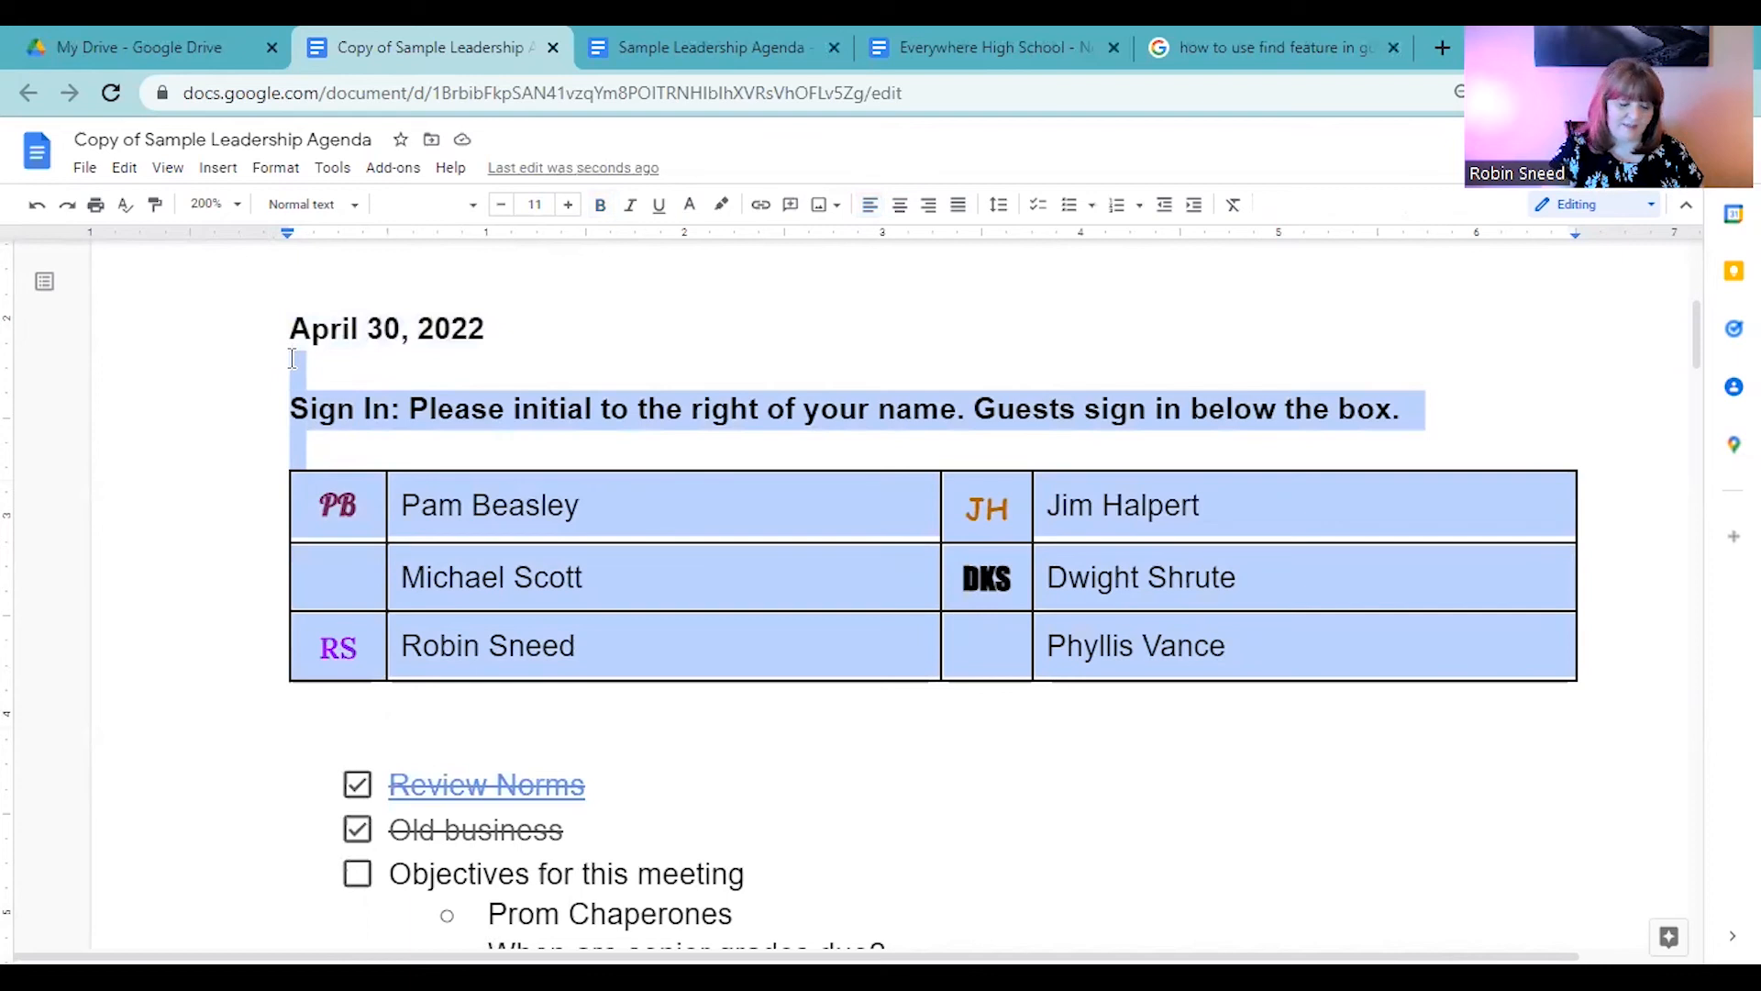
pyautogui.click(289, 327)
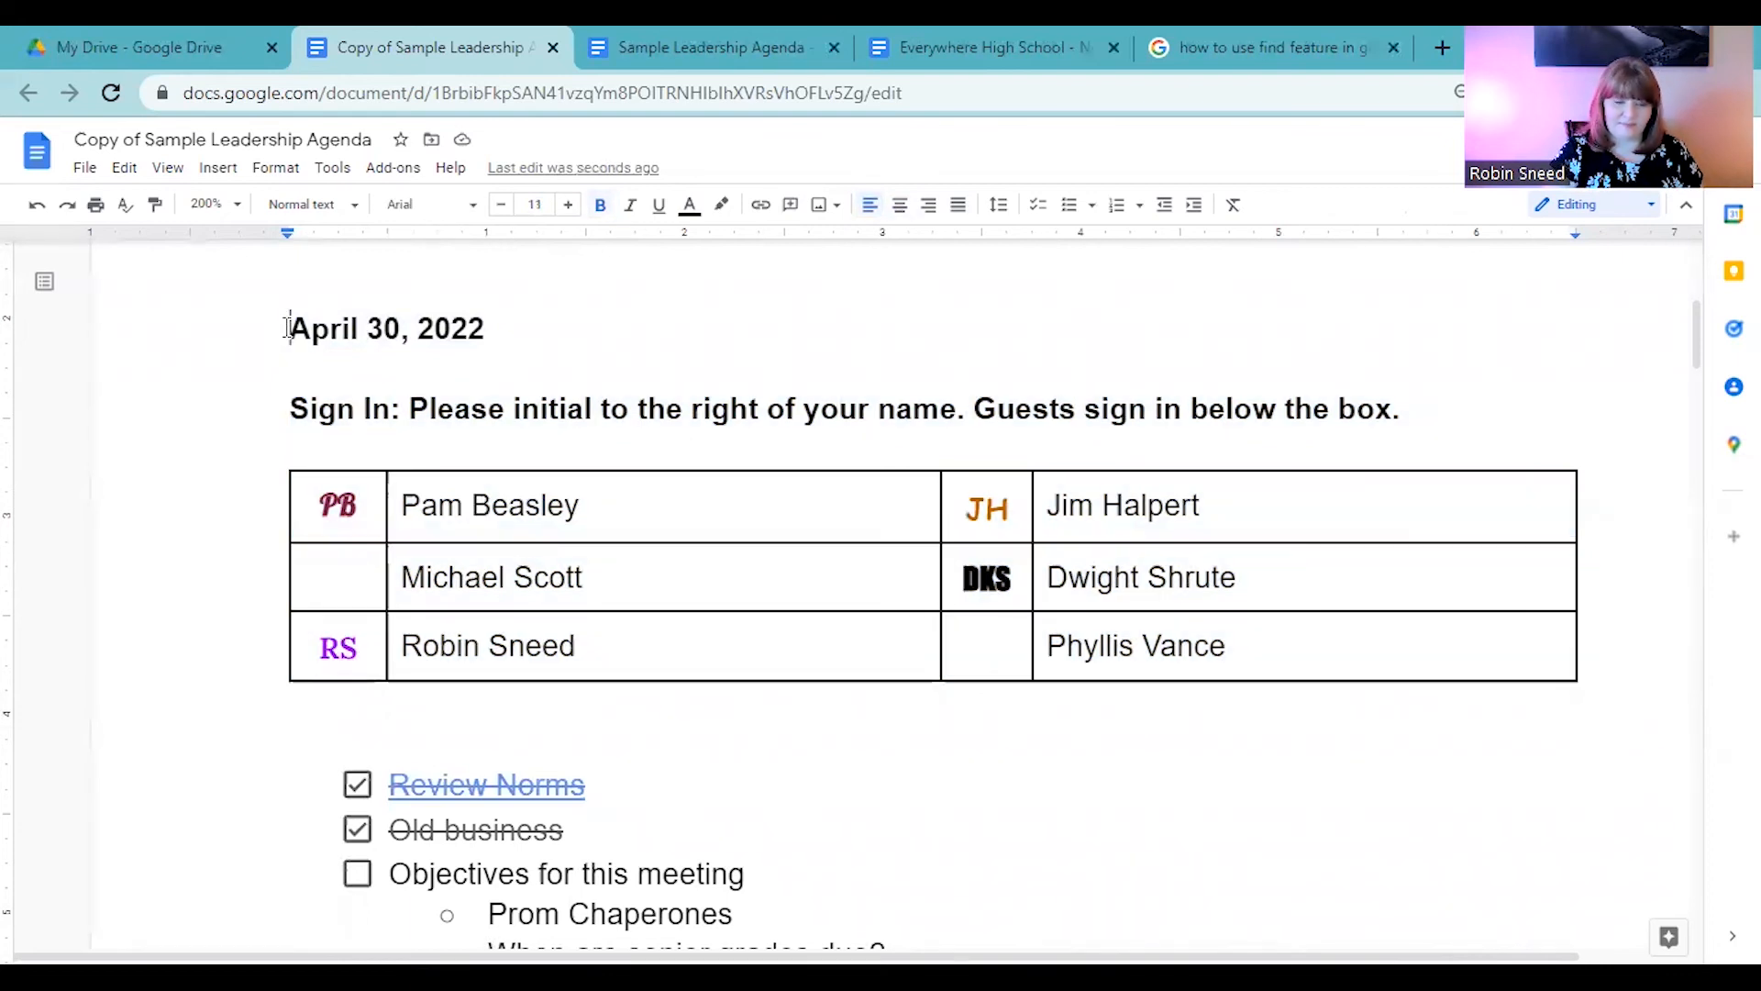
pyautogui.press('Return')
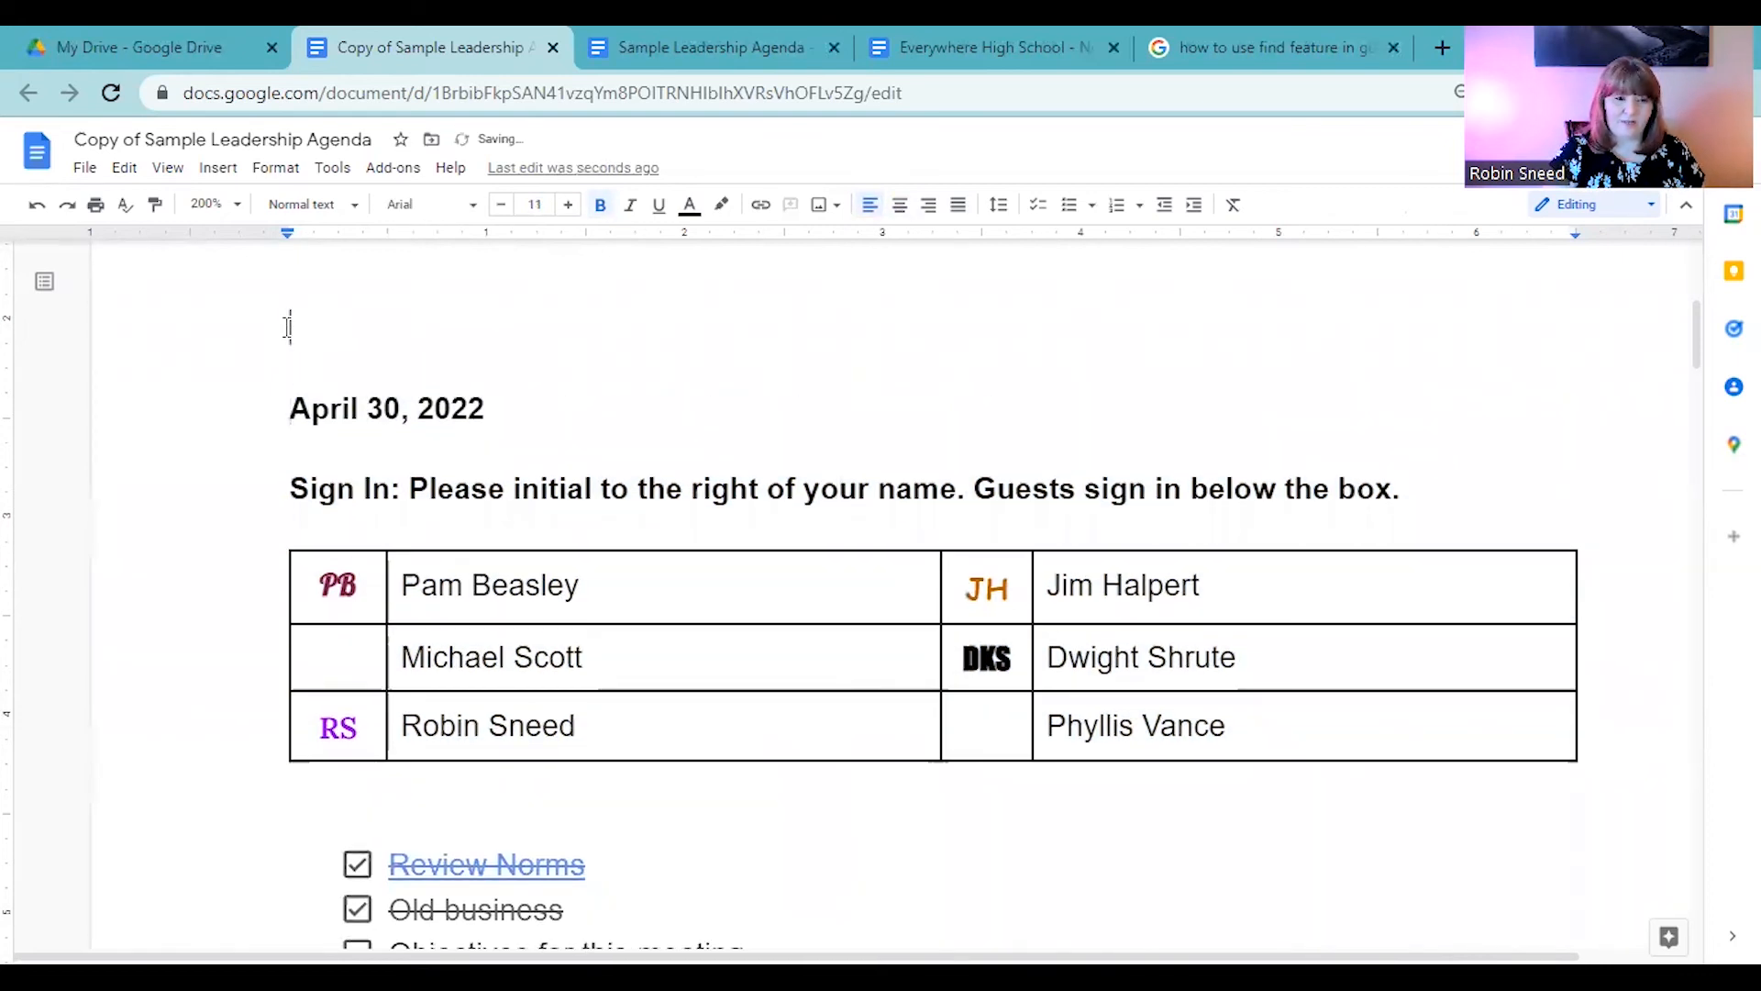
pyautogui.write('April')
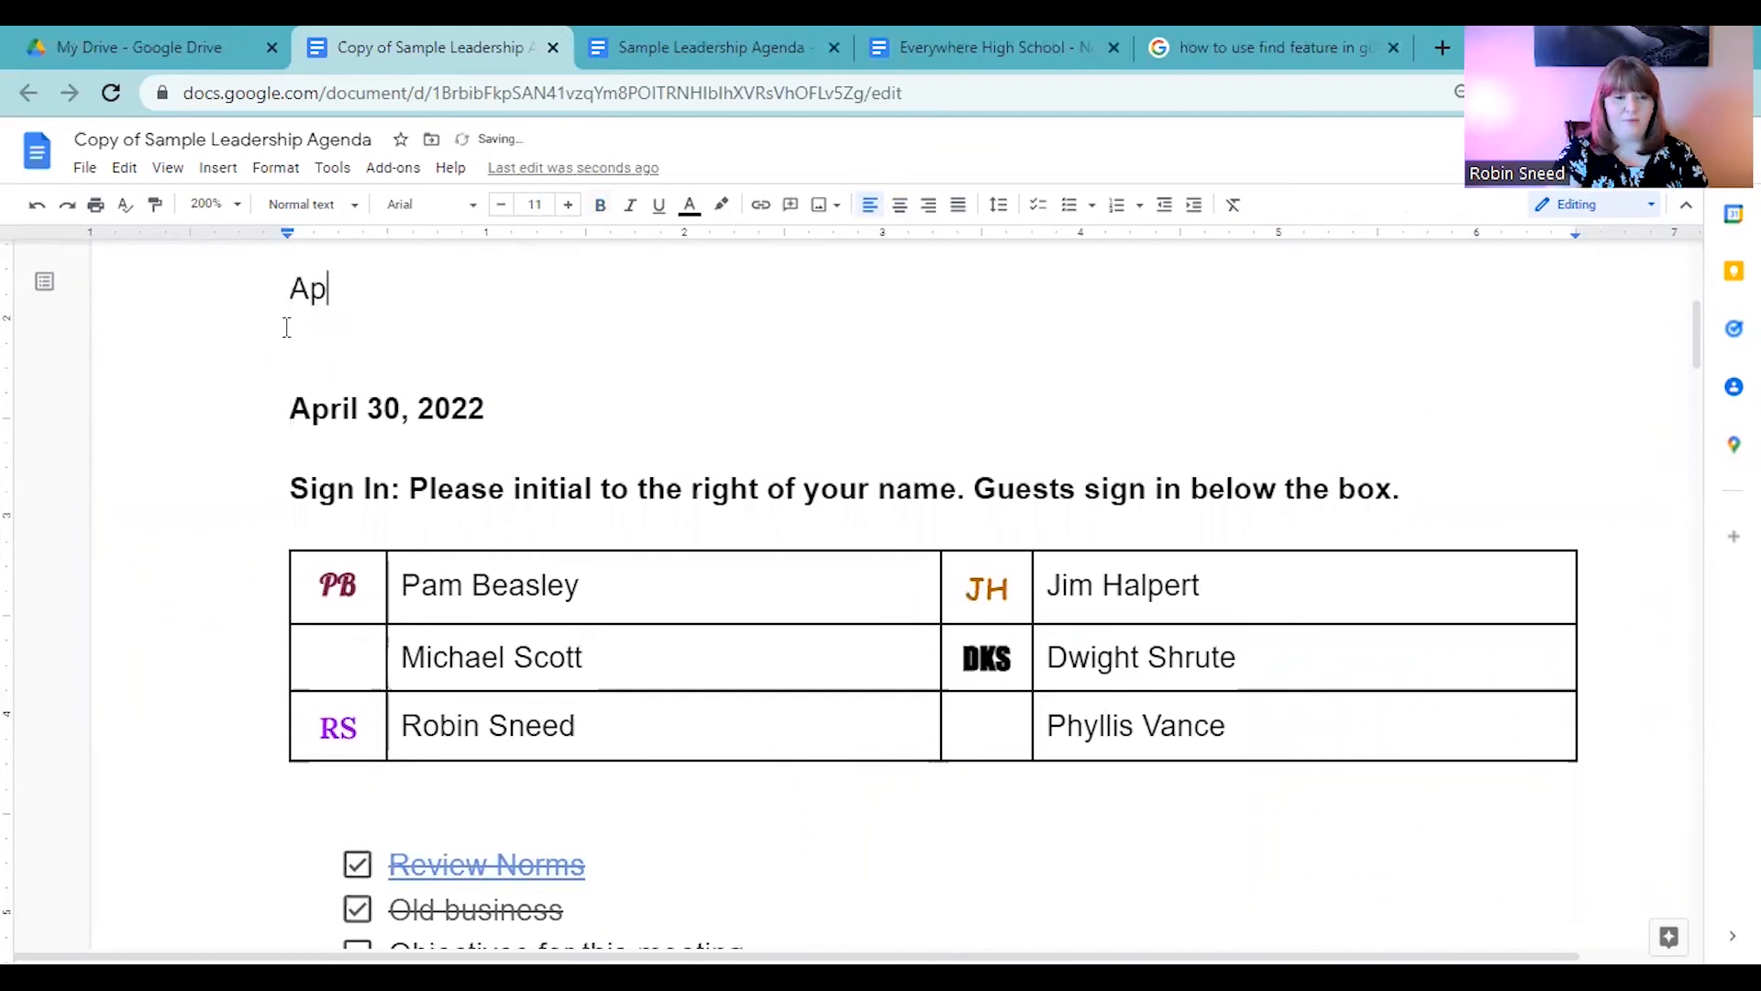
pyautogui.press('BackSpace')
pyautogui.press('BackSpace')
pyautogui.press('BackSpace')
pyautogui.press('BackSpace')
pyautogui.press('BackSpace')
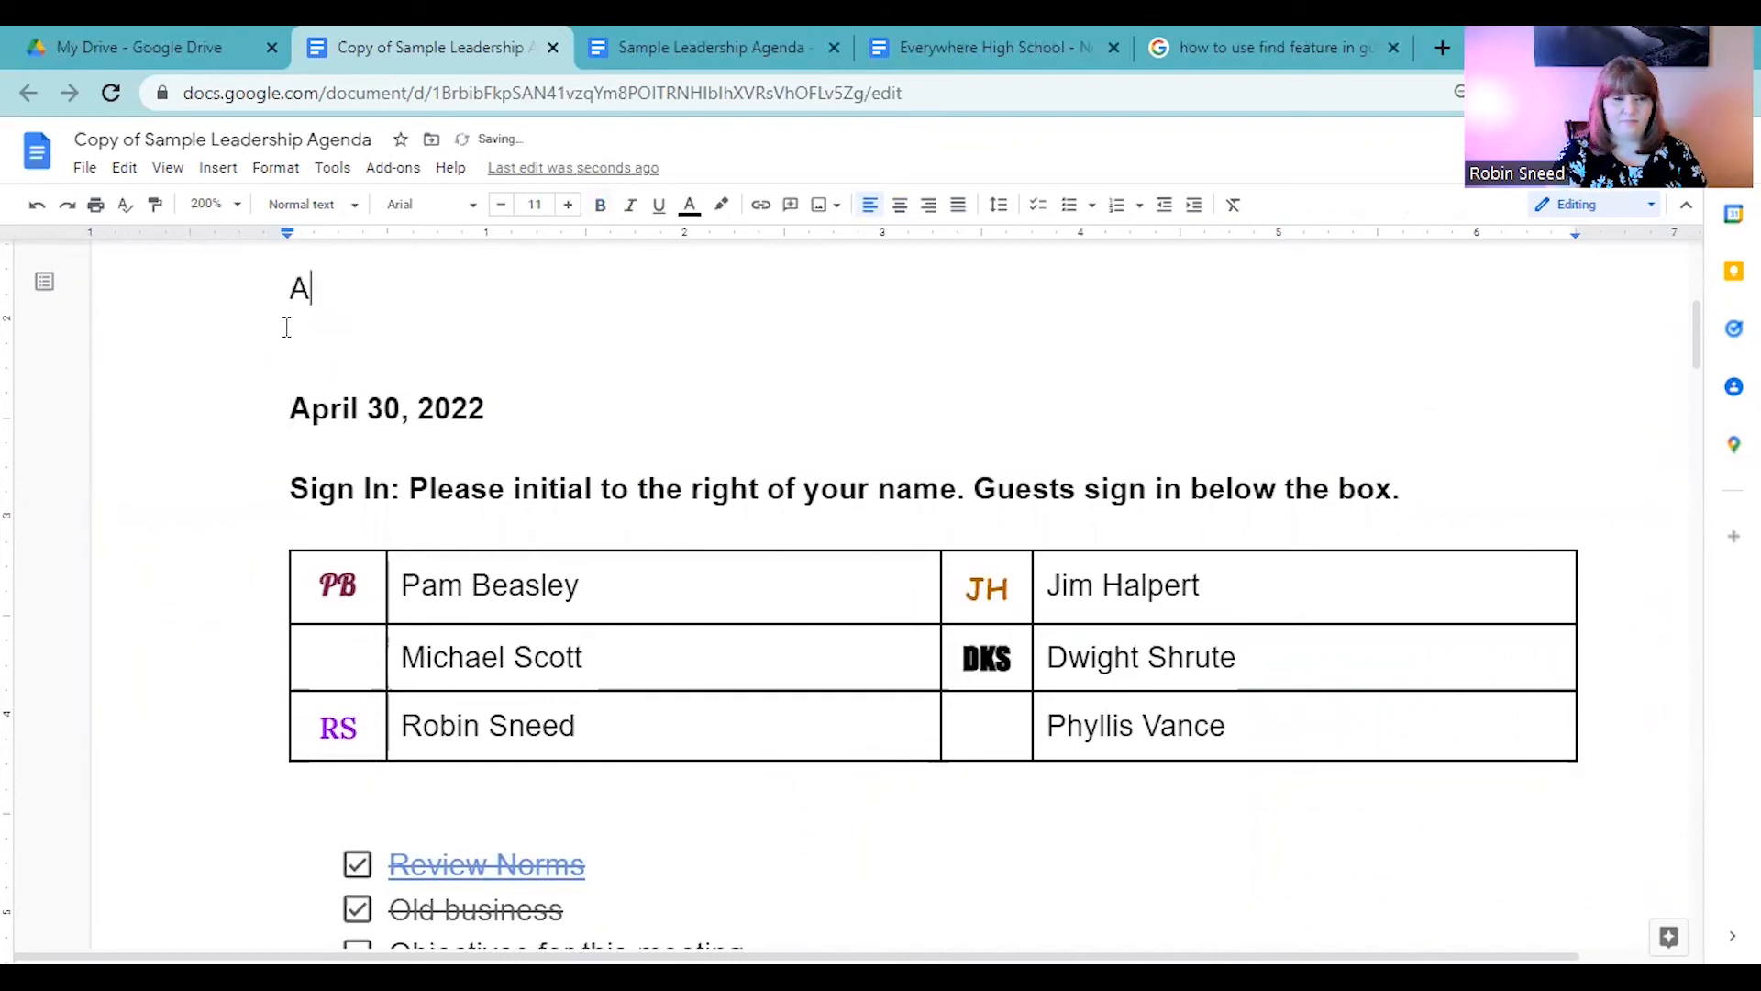
pyautogui.write('Ma')
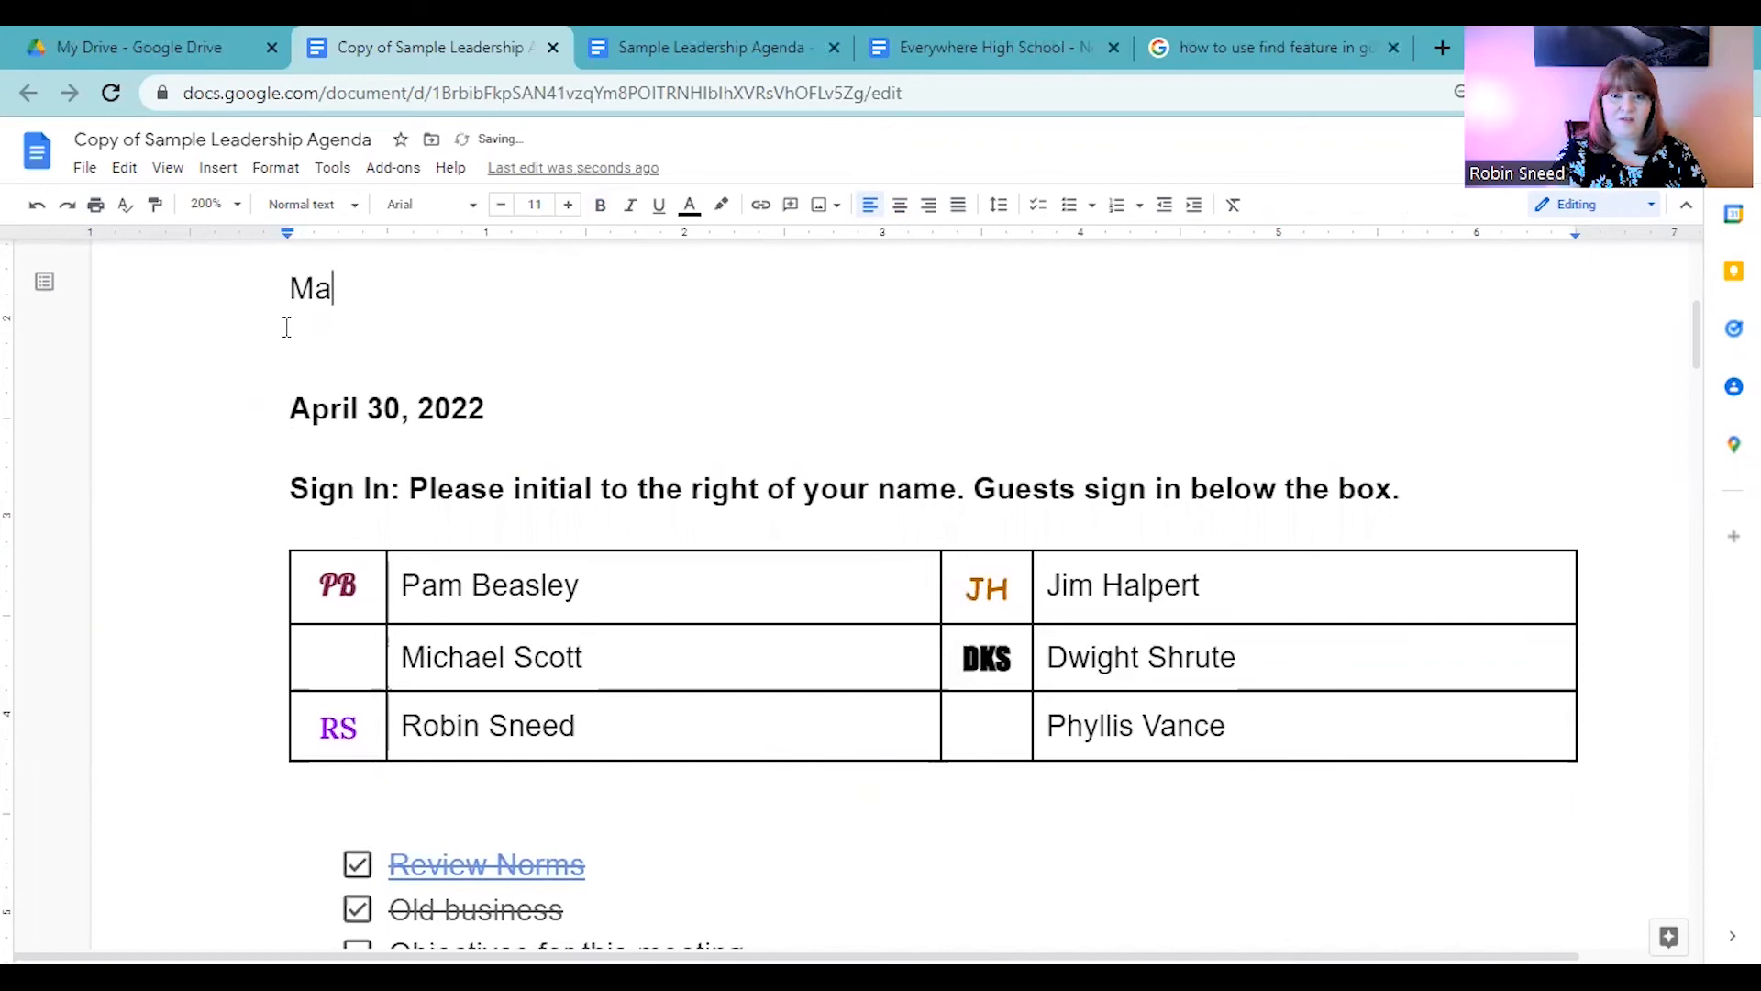
pyautogui.write('y 2, 2022')
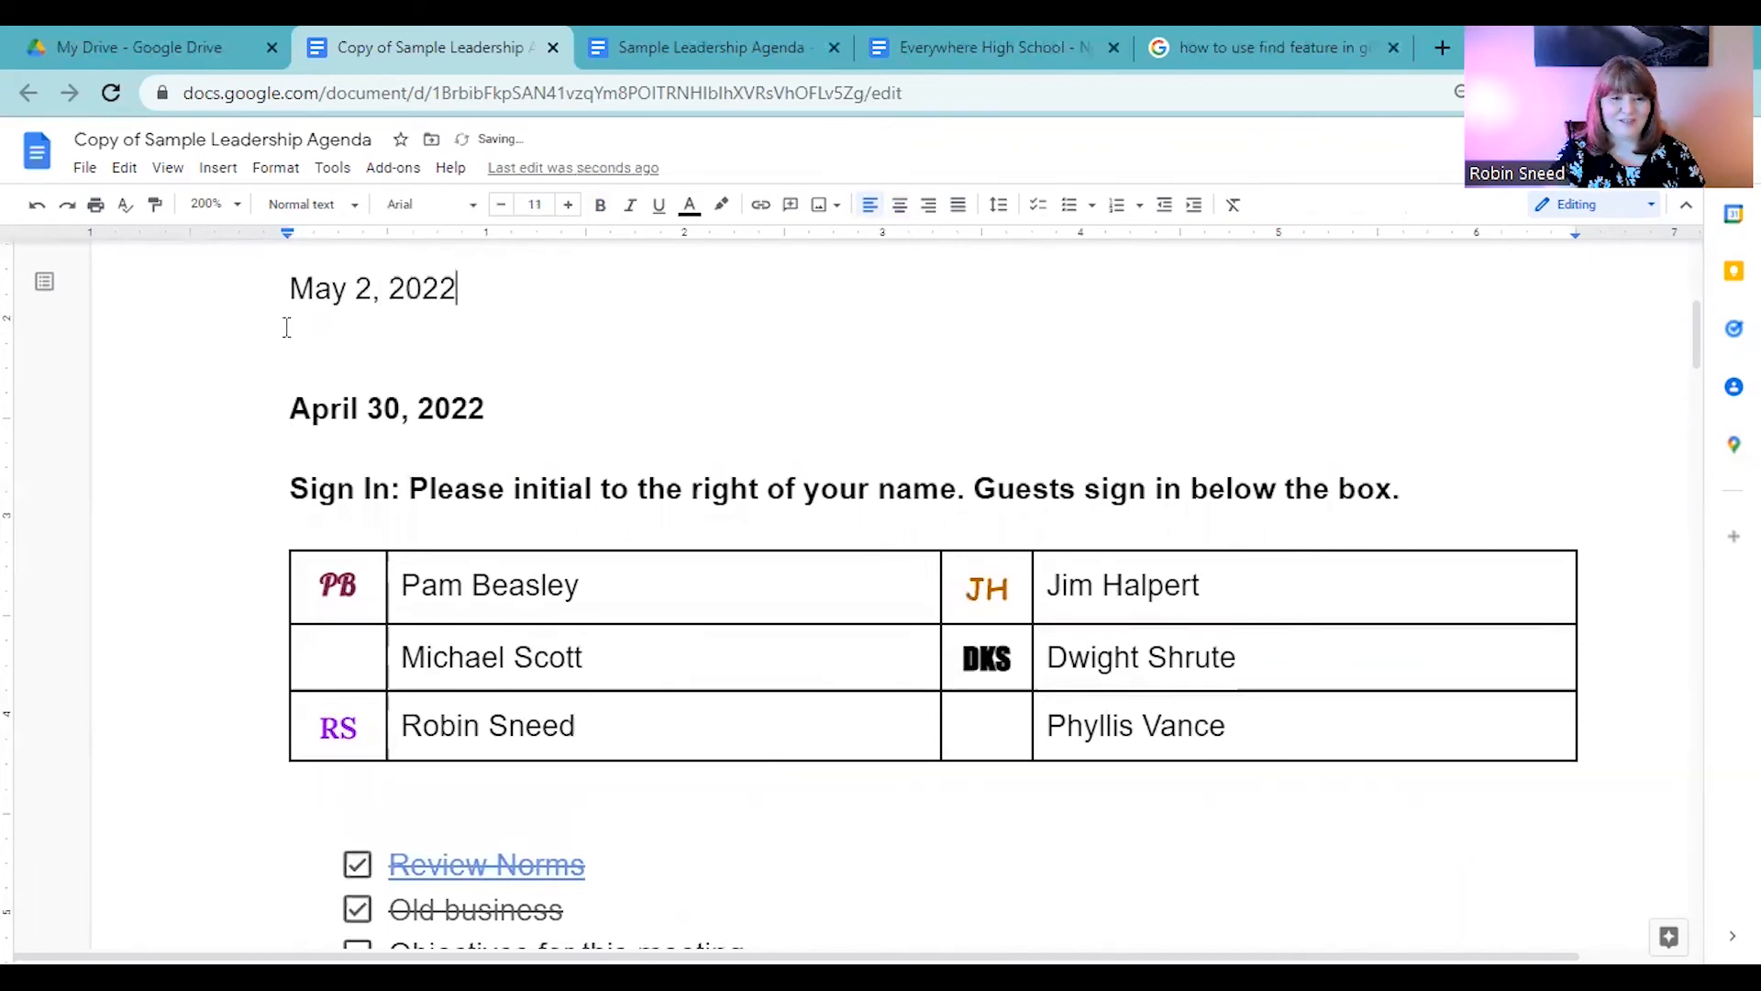
pyautogui.press('Return')
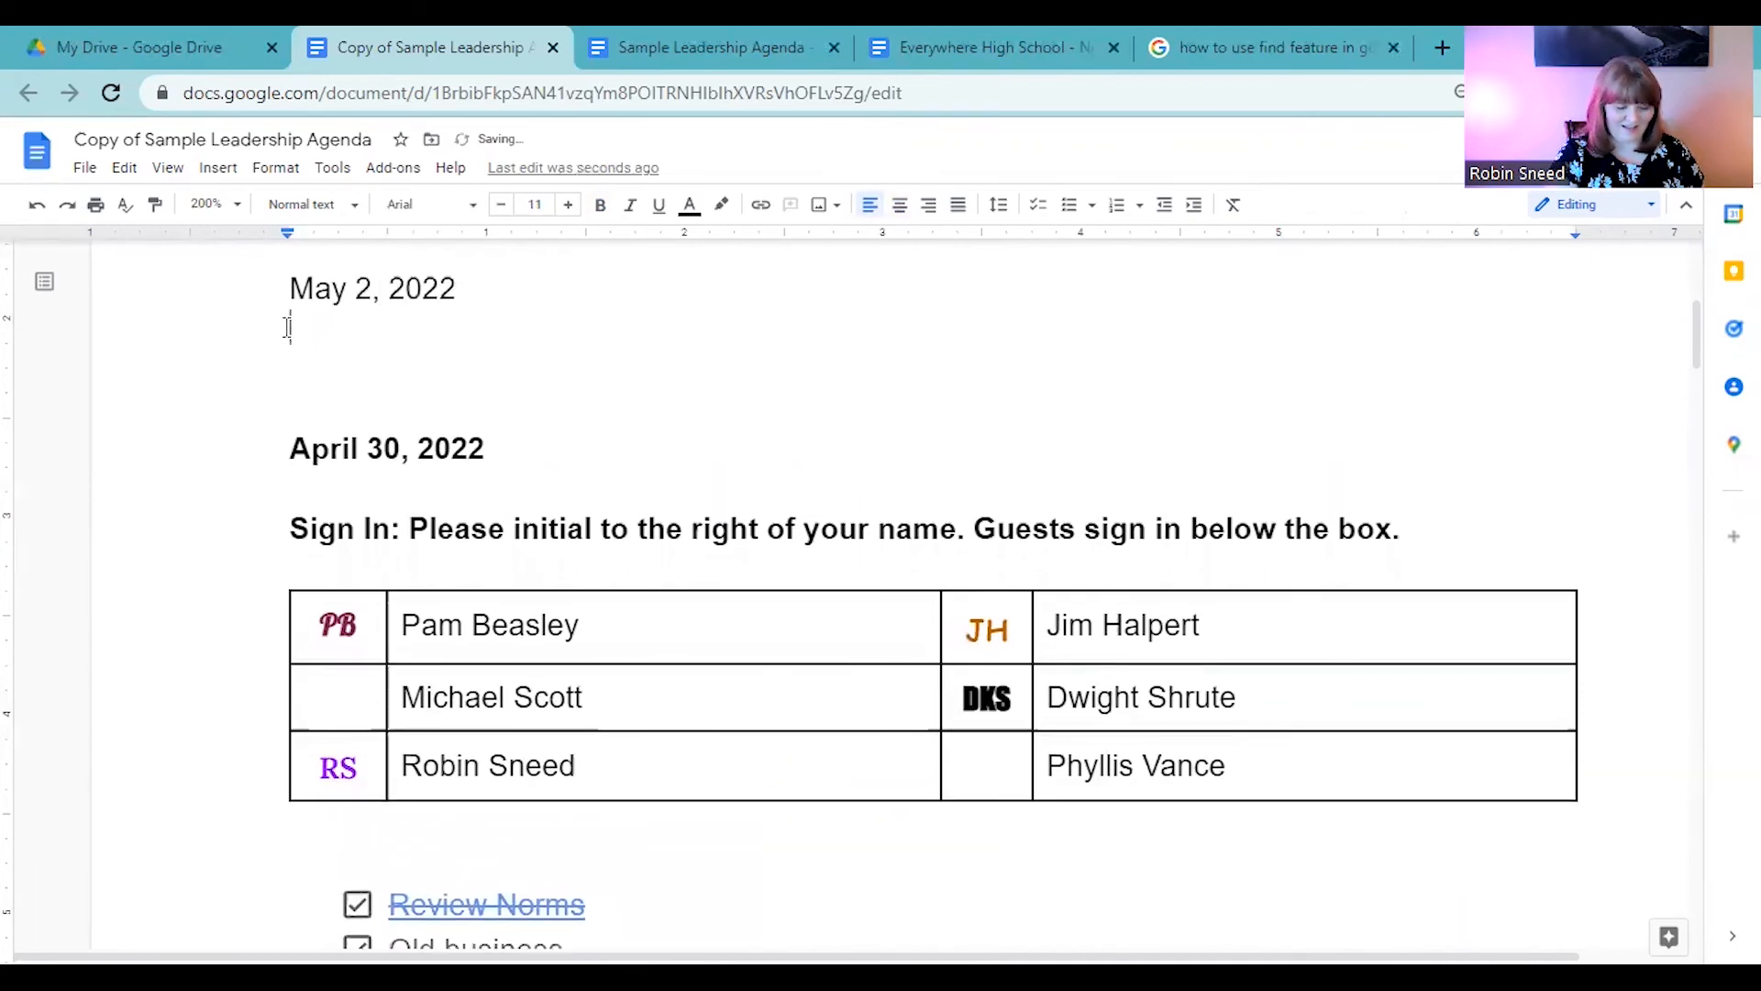
pyautogui.write('Sign In: Please initial to the right of your name. Guests sign in below the box. PB\tPam Beasley\tJH\tJim Halpert \tMichael Scott\tDKS\tDwight Shrute RS\tRobin Sneed\t\tPhyllis Vance')
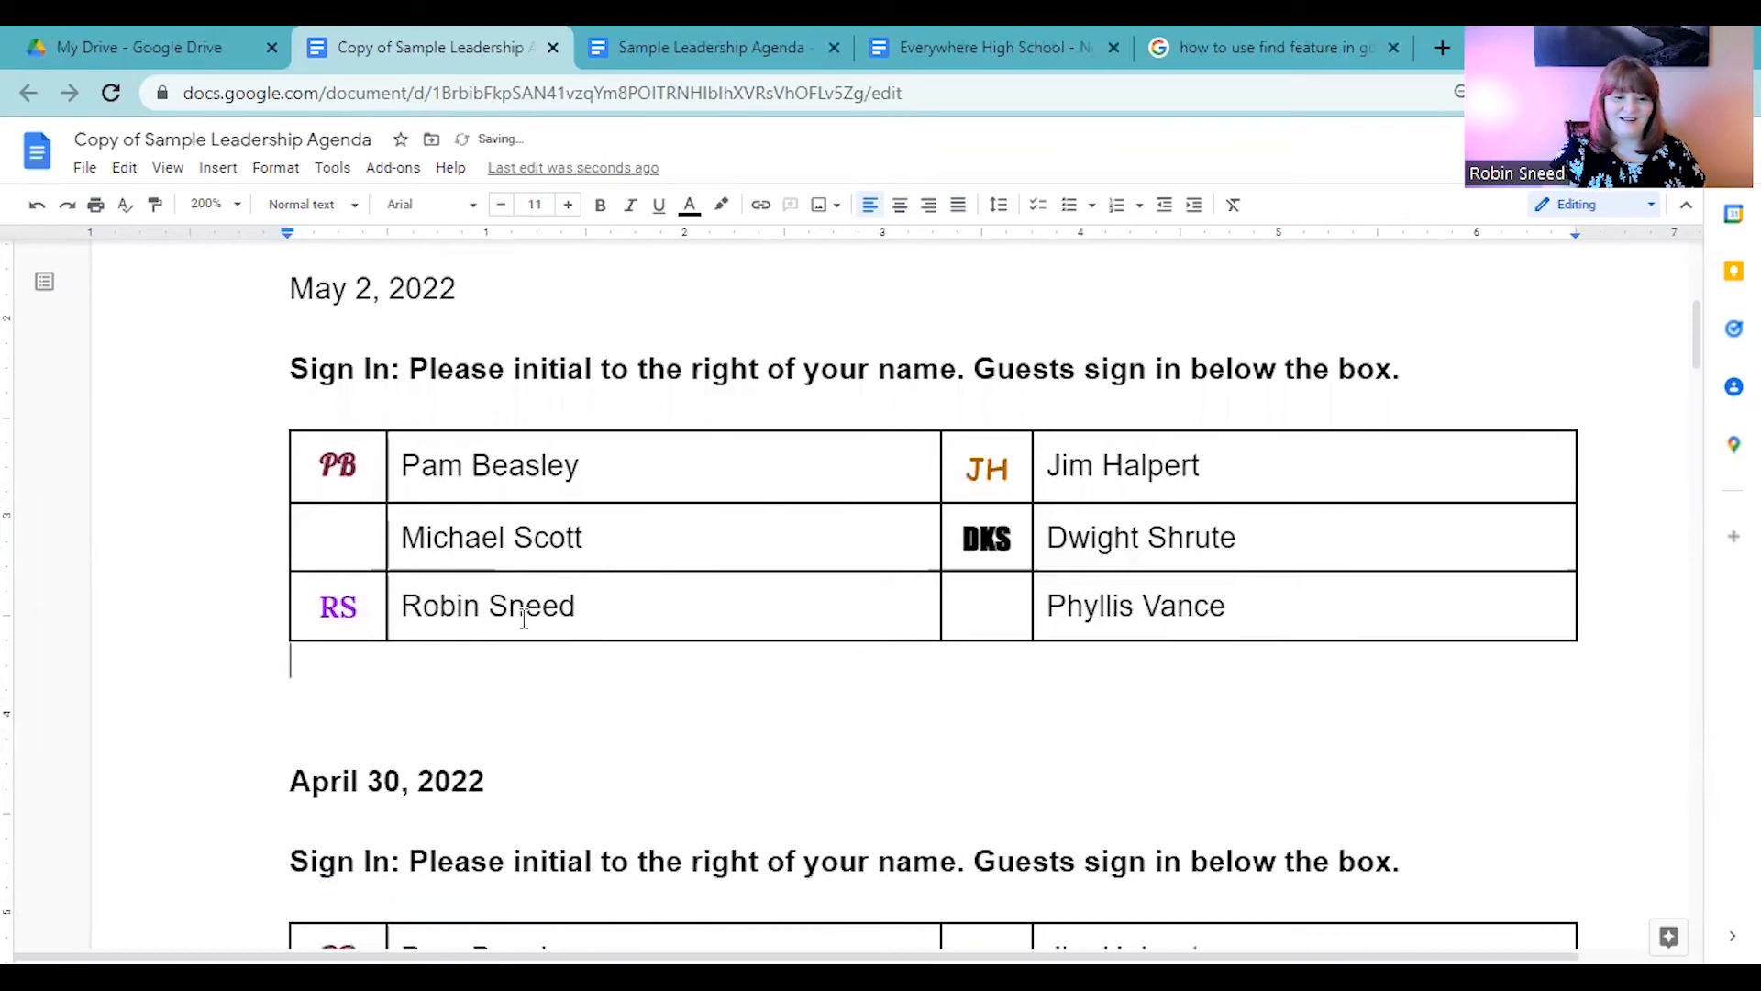
# - Clear all the initials from the May 2, 2022 sign-in table and enter the initials RS in the first cell of its third row
pyautogui.moveTo(349, 613); pyautogui.dragTo(324, 448)
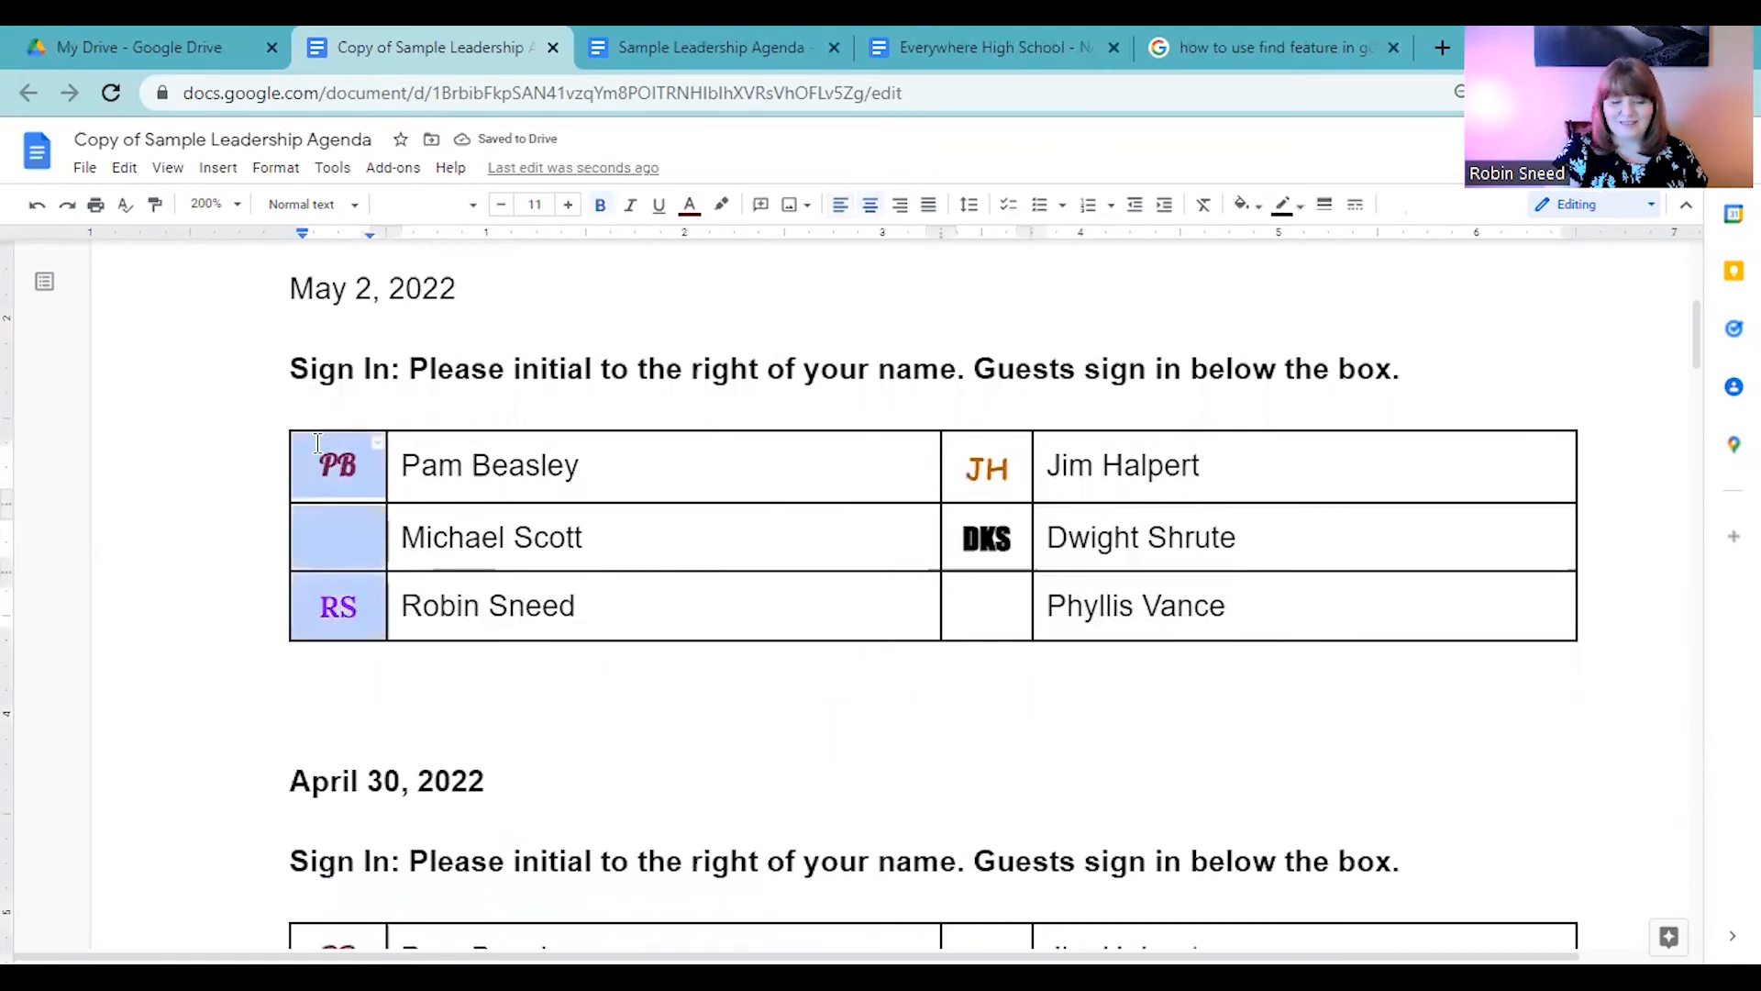
pyautogui.press('Delete')
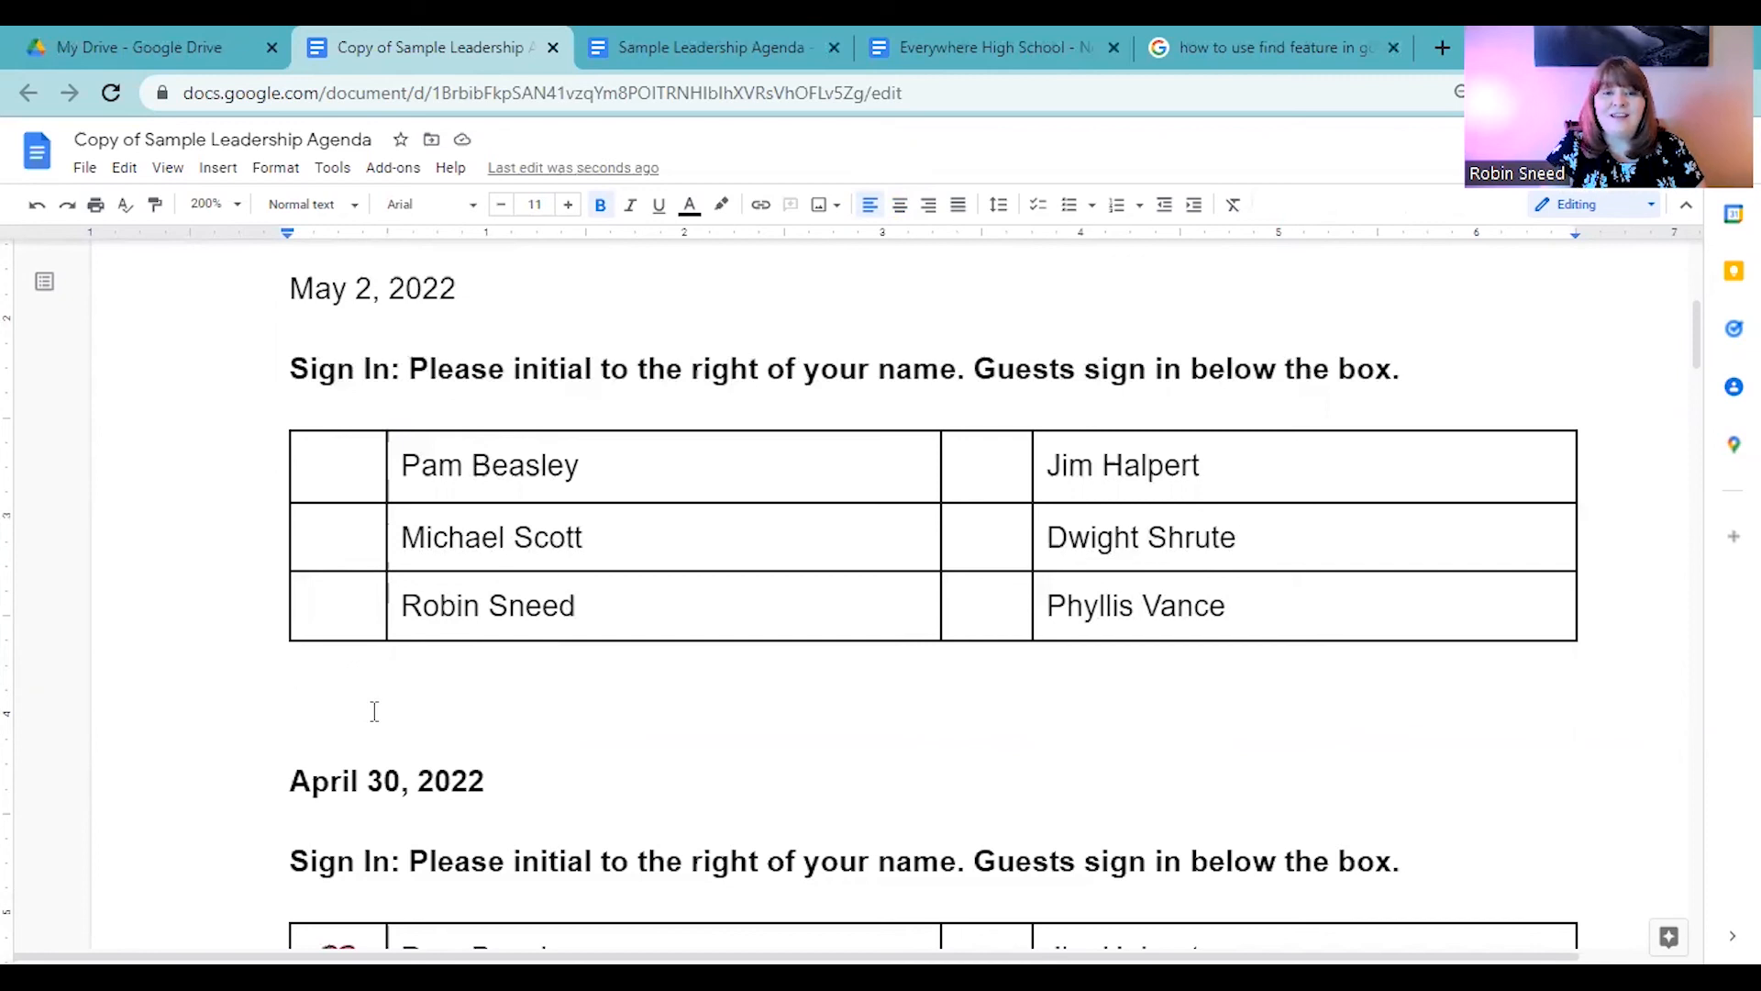
pyautogui.click(344, 615)
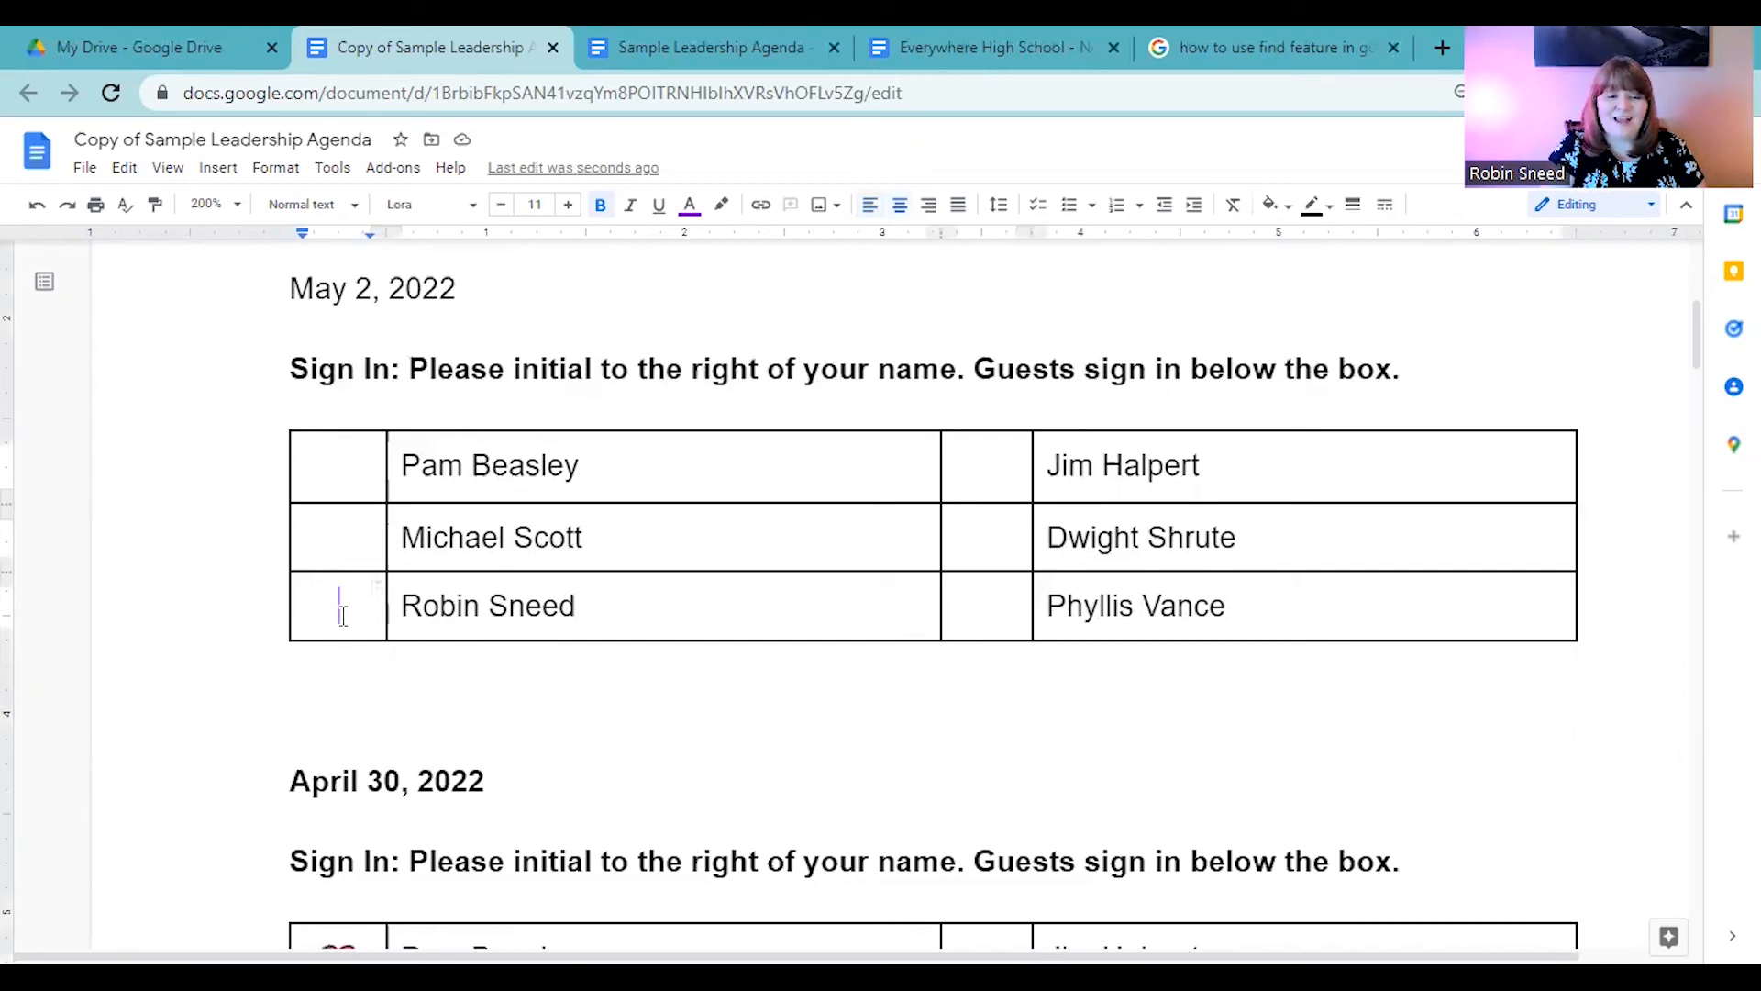
pyautogui.write('RS')
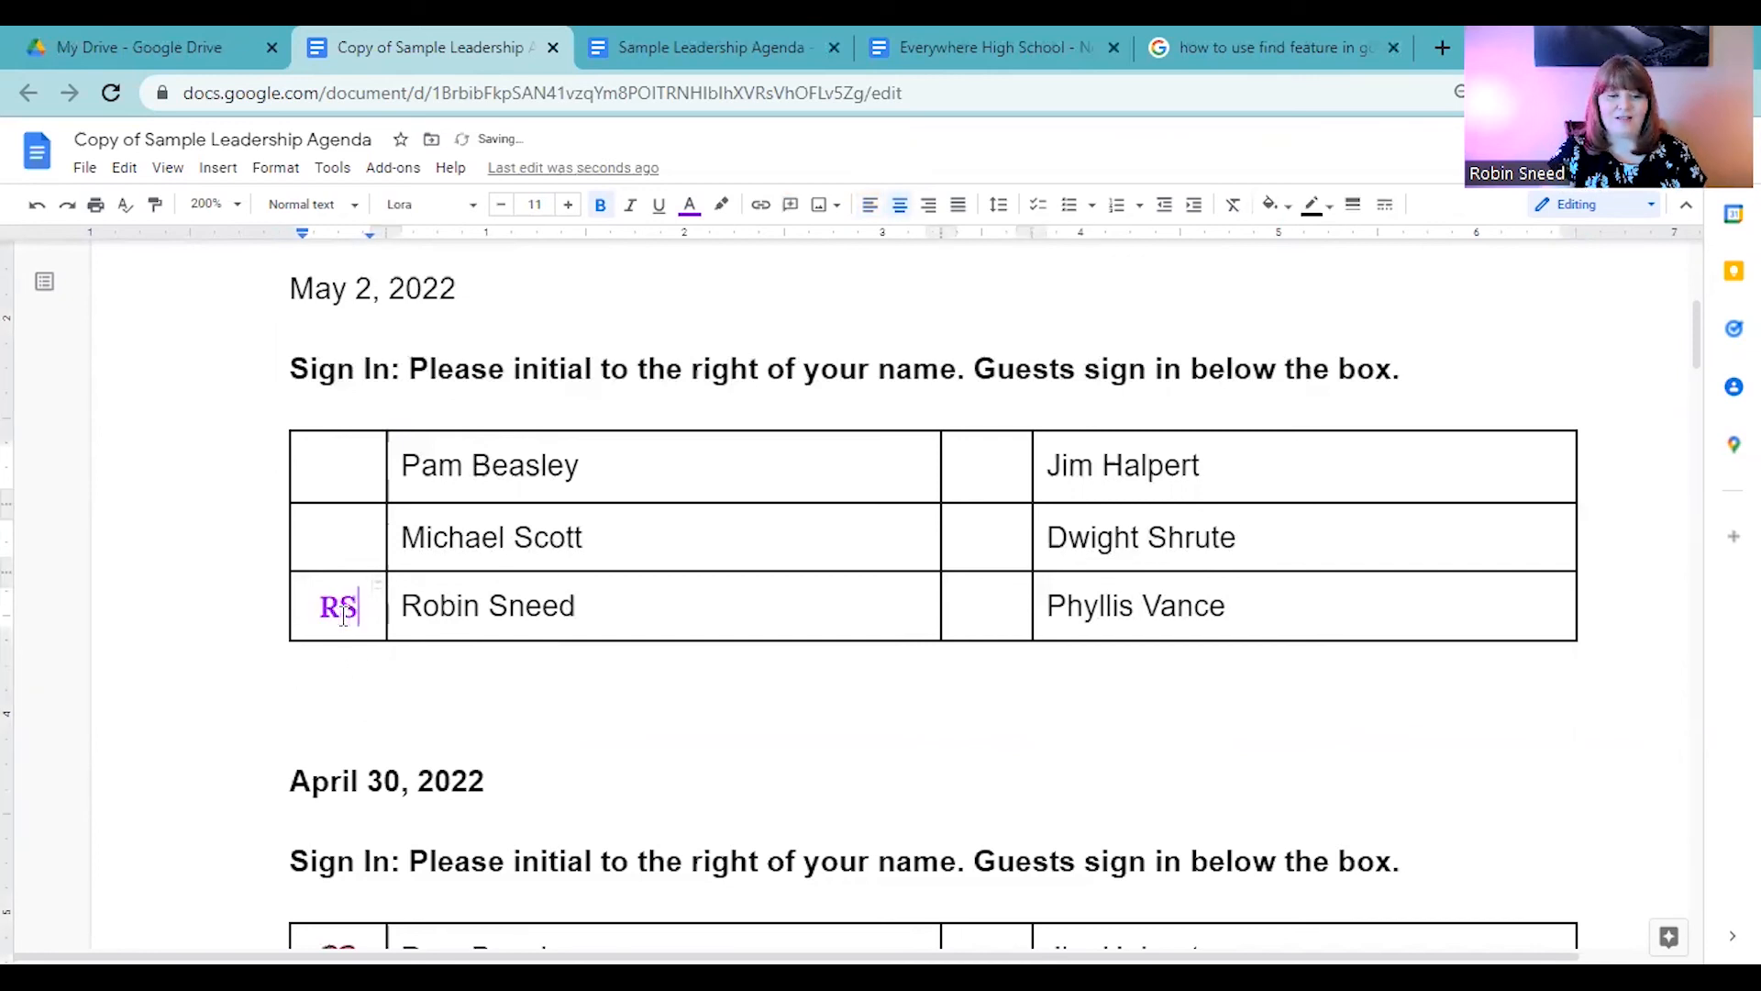
# - Open the version history of Copy of Sample Leadership Agenda and check the options offered for the current version
pyautogui.click(486, 709)
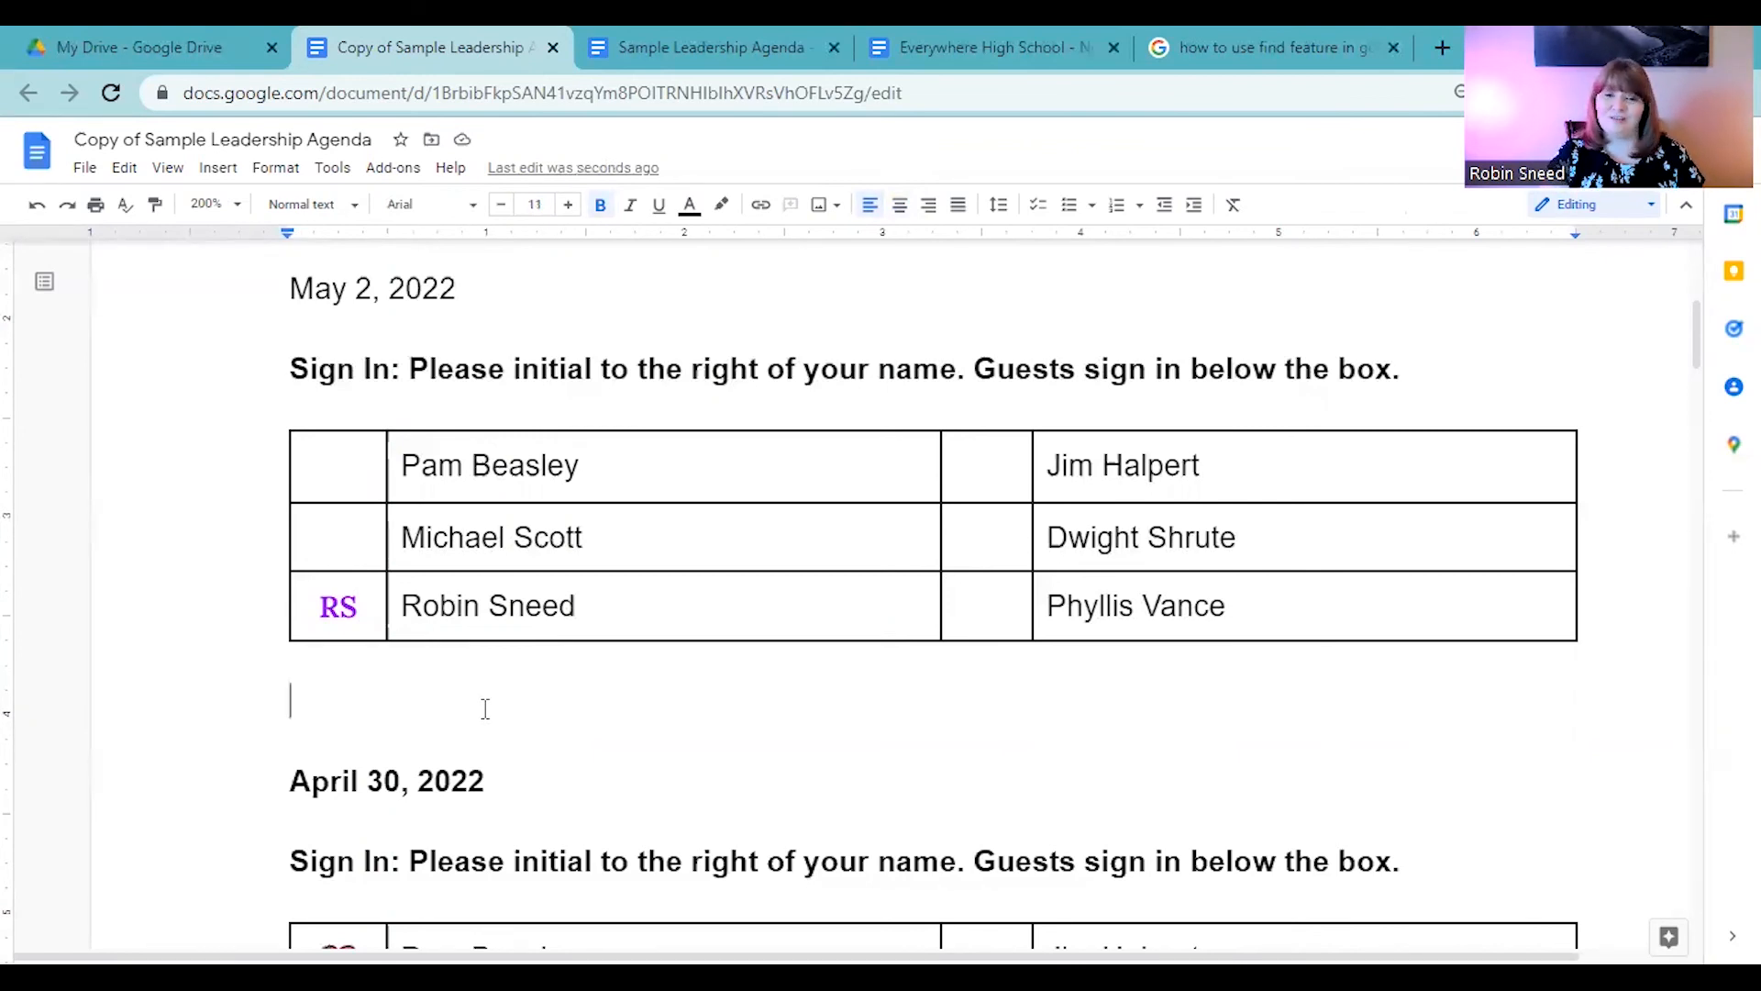
pyautogui.click(604, 167)
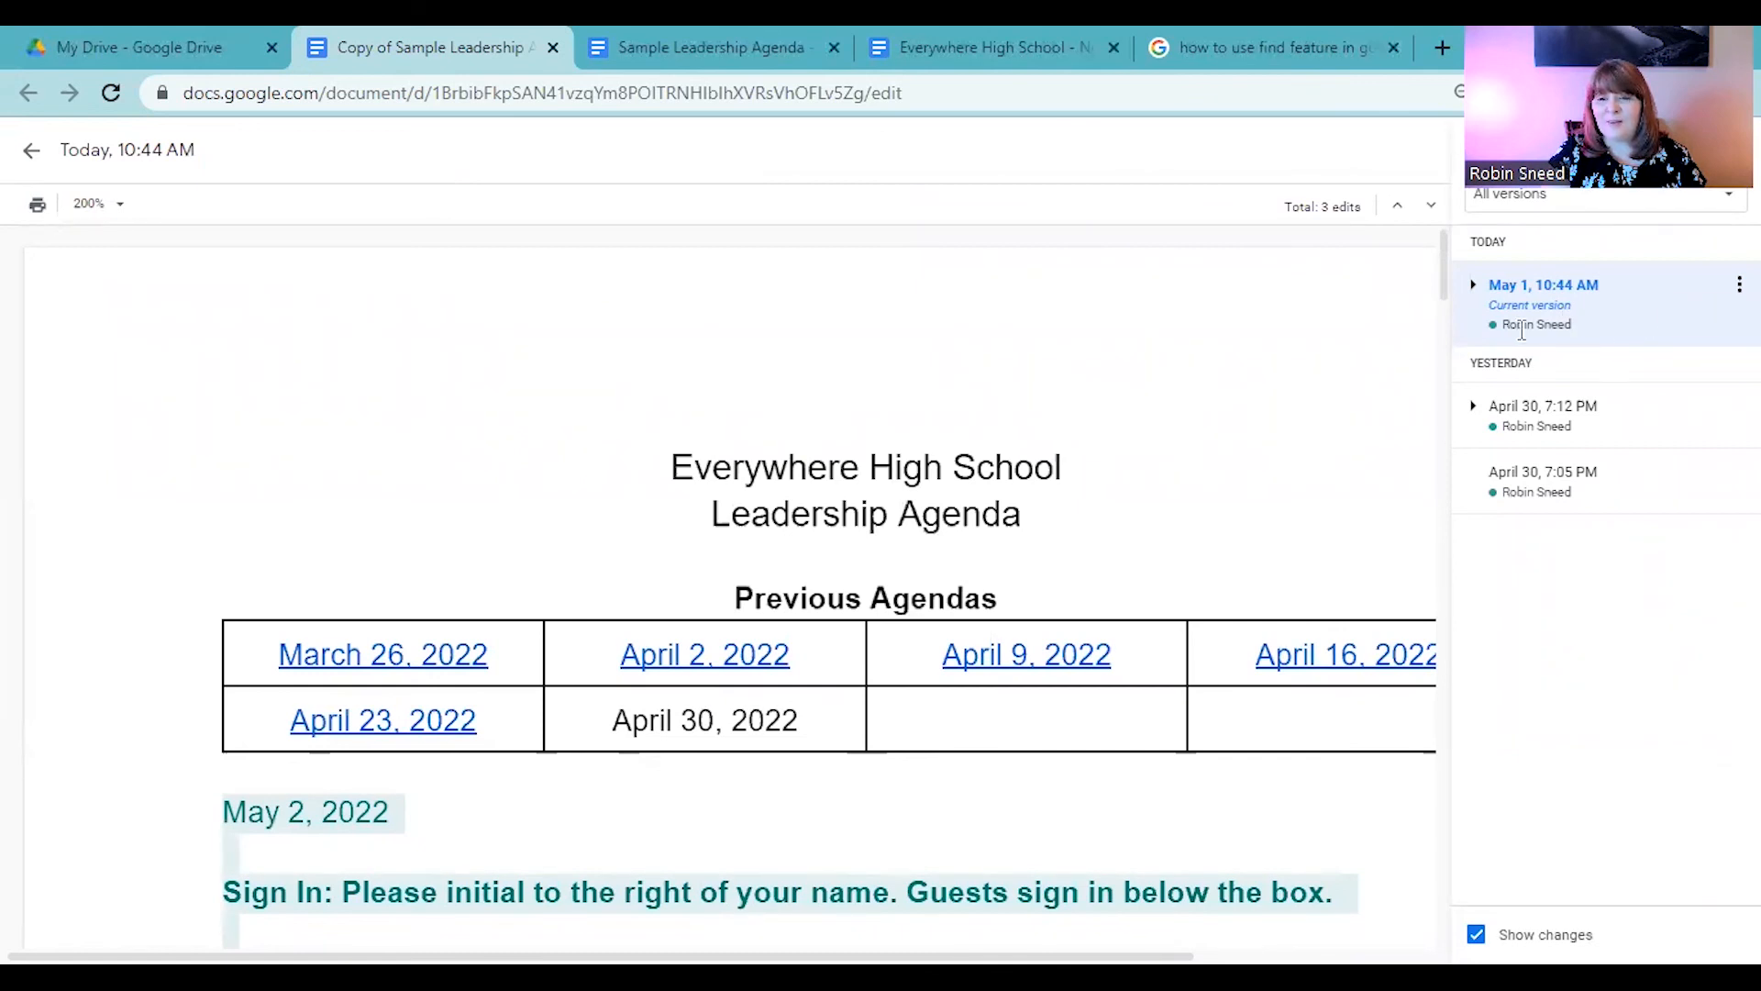
pyautogui.click(1740, 284)
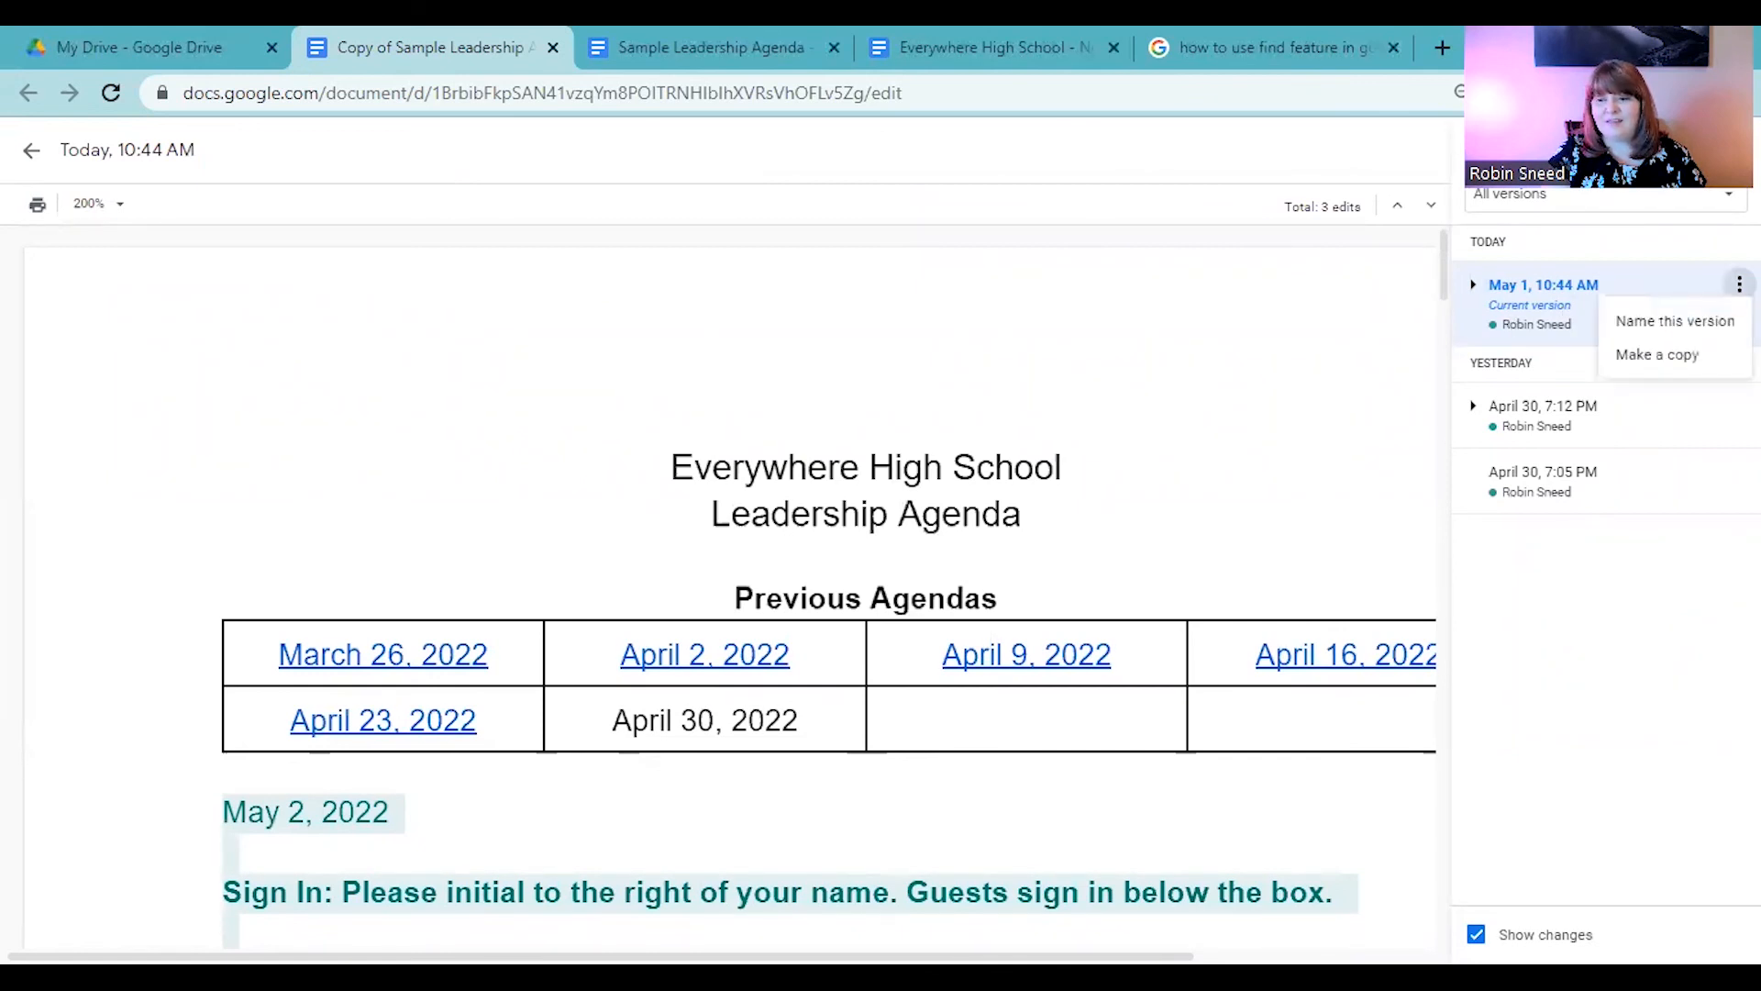
pyautogui.click(1549, 312)
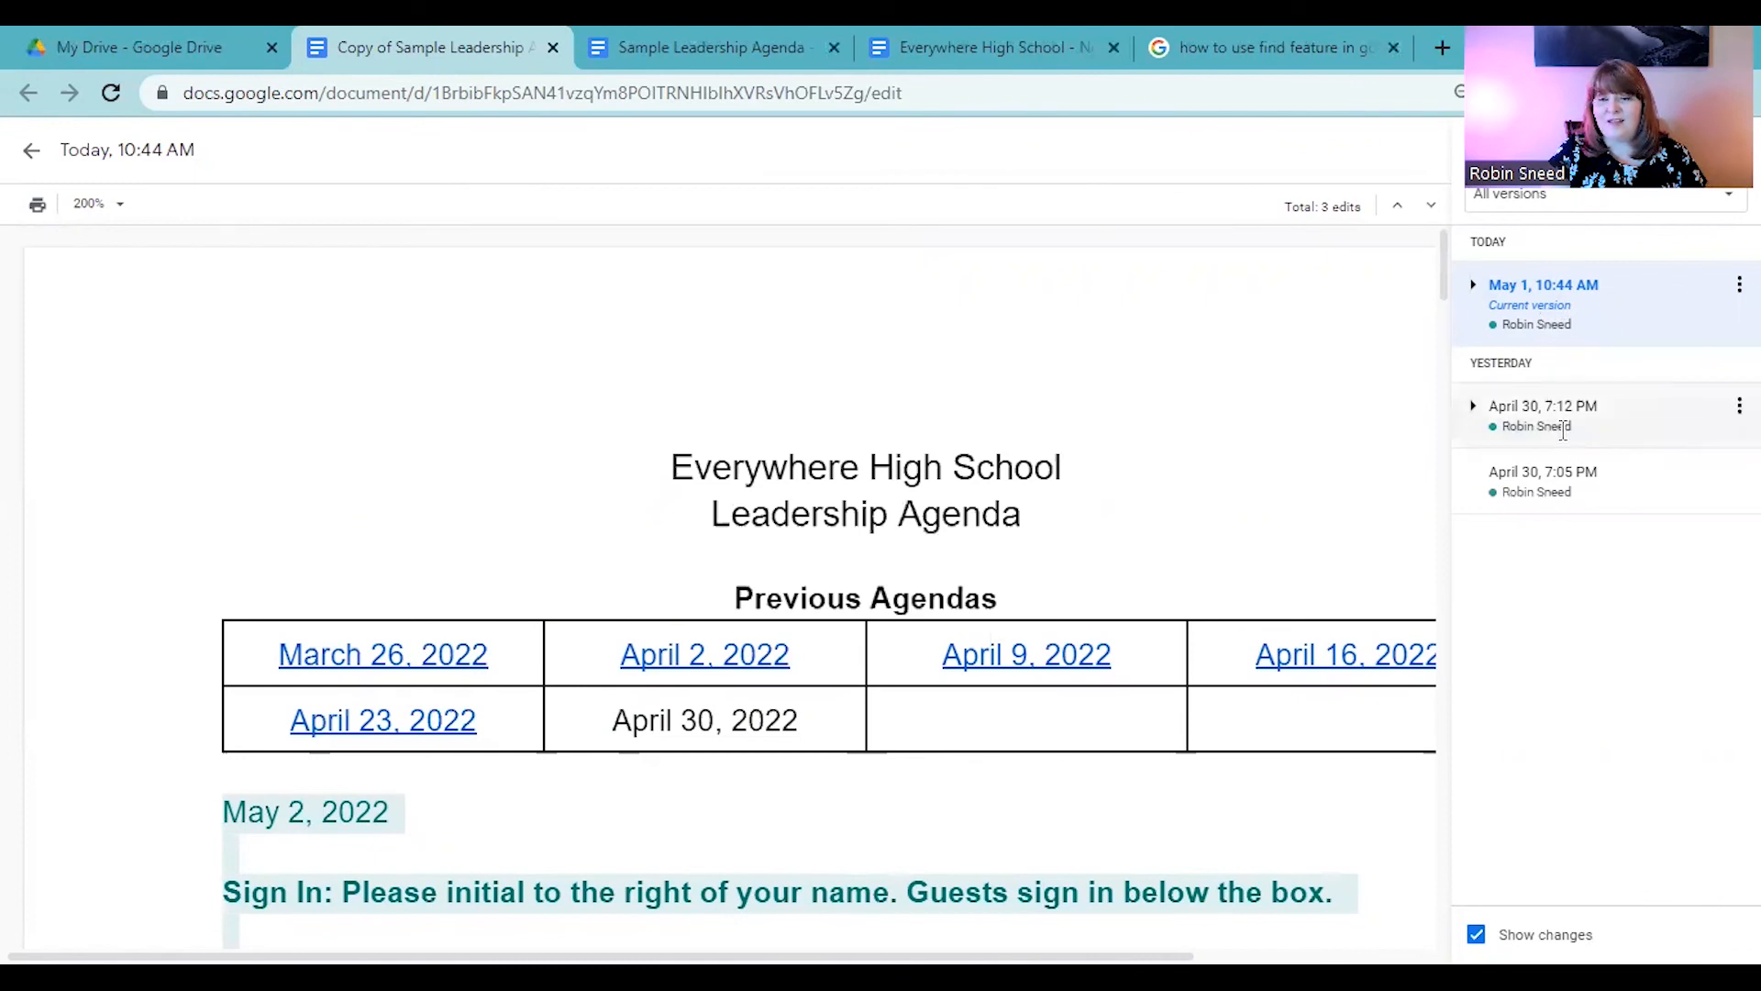
# - Preview the April 30, 7:12 PM version and examine its highlighted changes around the April 30, 2022 sign-in table
pyautogui.click(1561, 413)
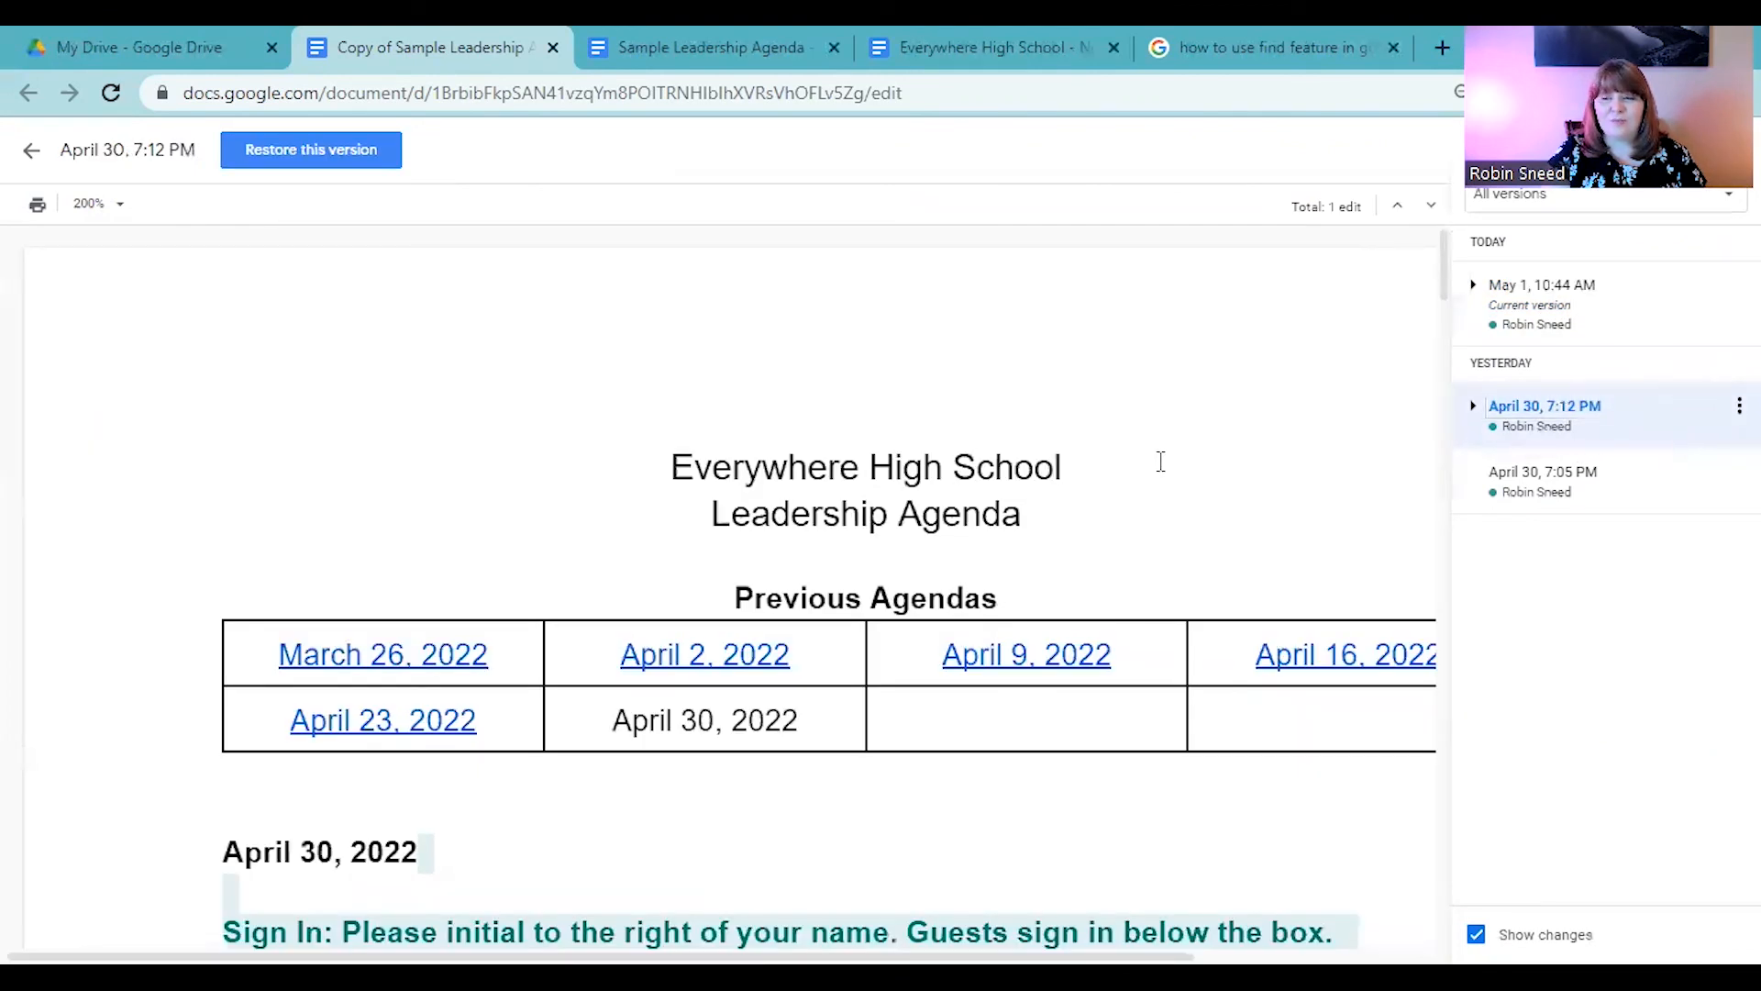
pyautogui.scroll(-3, 1161, 461)
pyautogui.scroll(-3, 1161, 460)
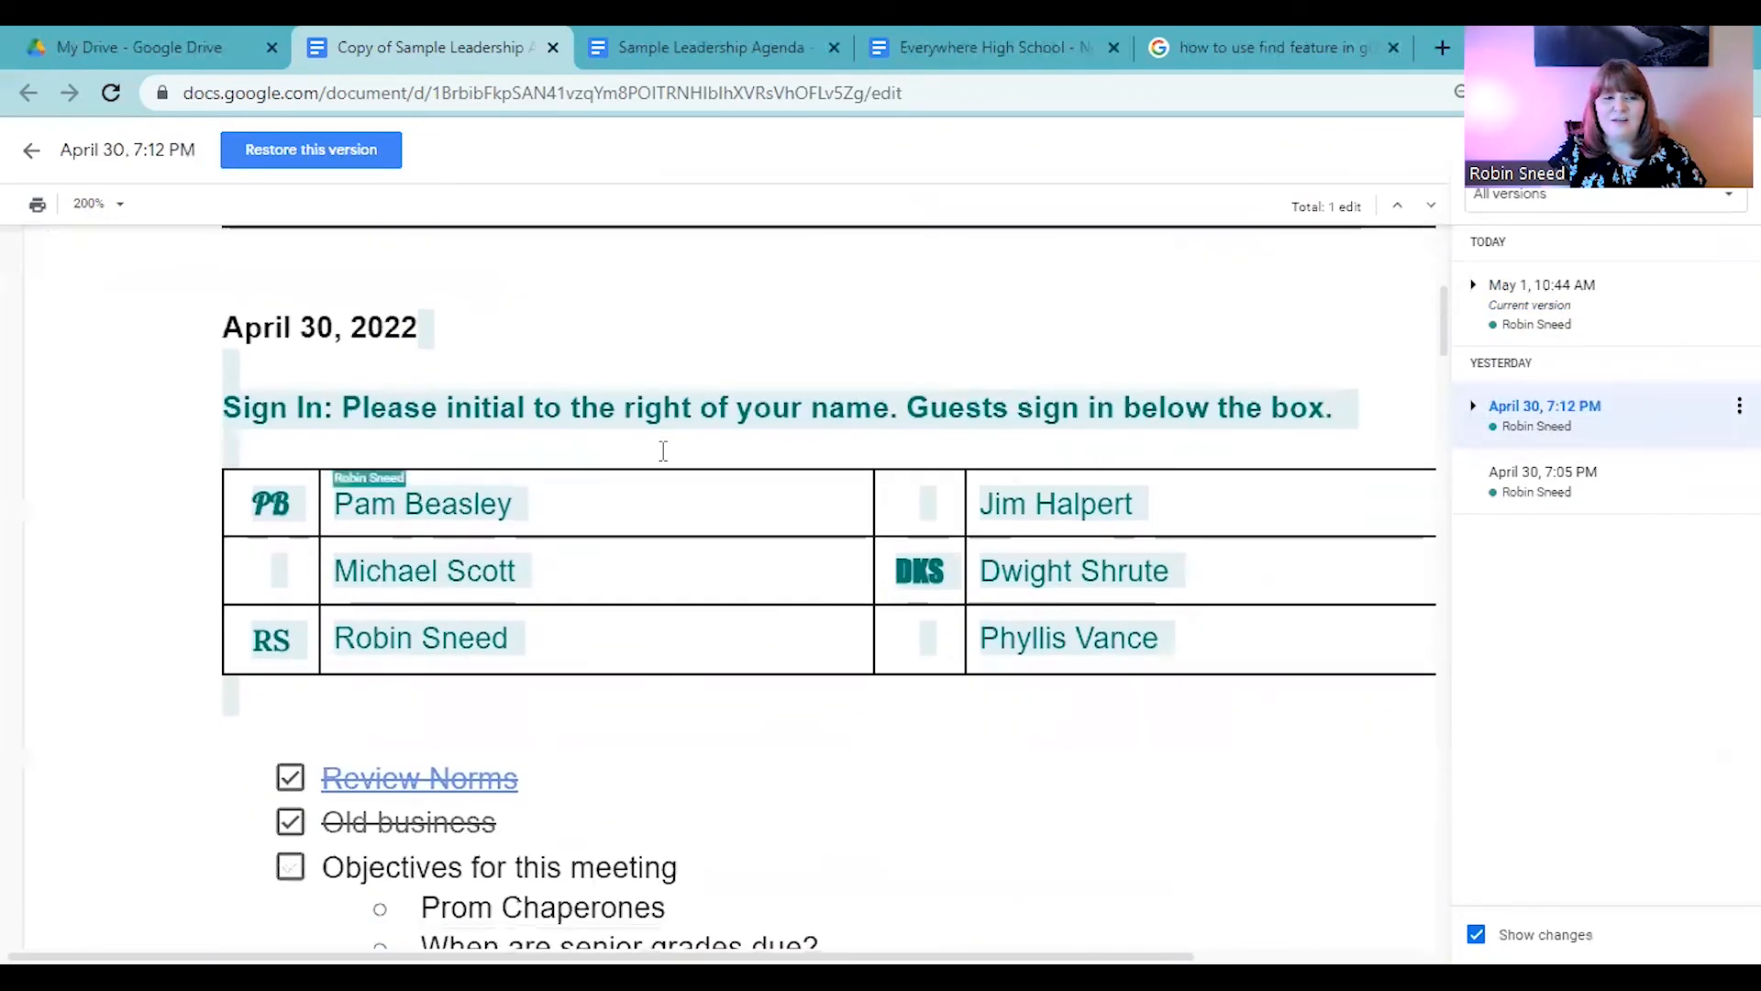
pyautogui.scroll(-1, 822, 633)
pyautogui.scroll(3, 823, 636)
pyautogui.scroll(1, 823, 636)
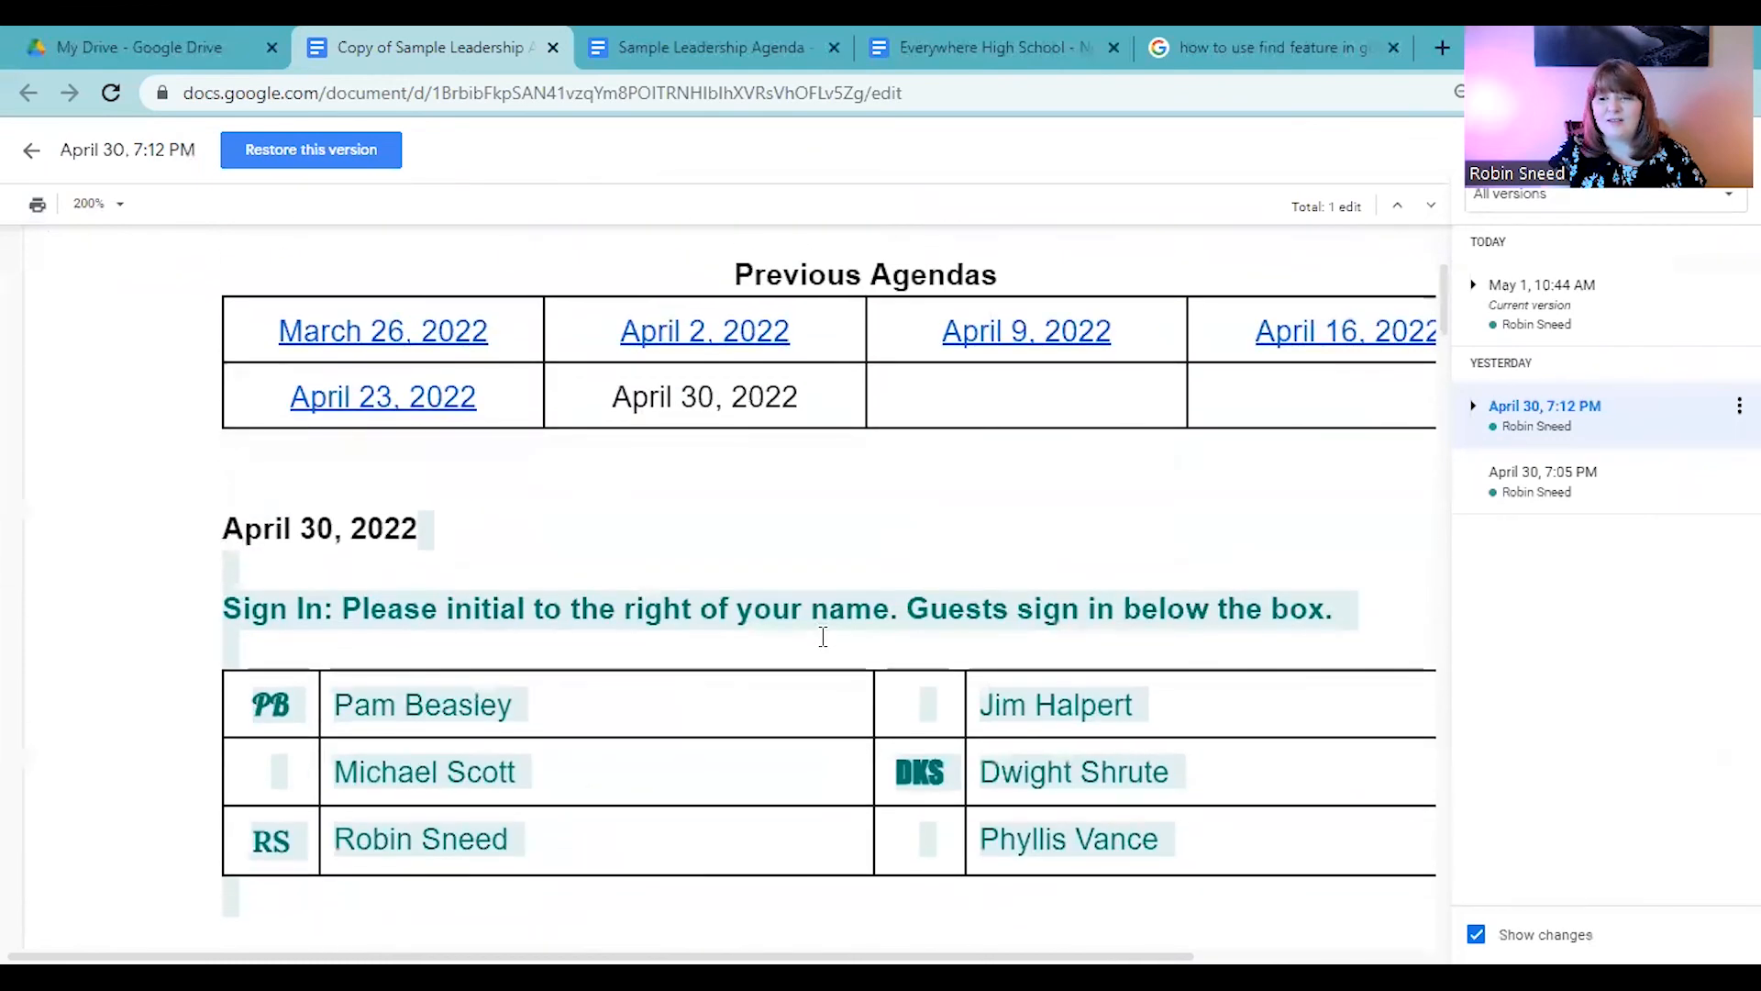